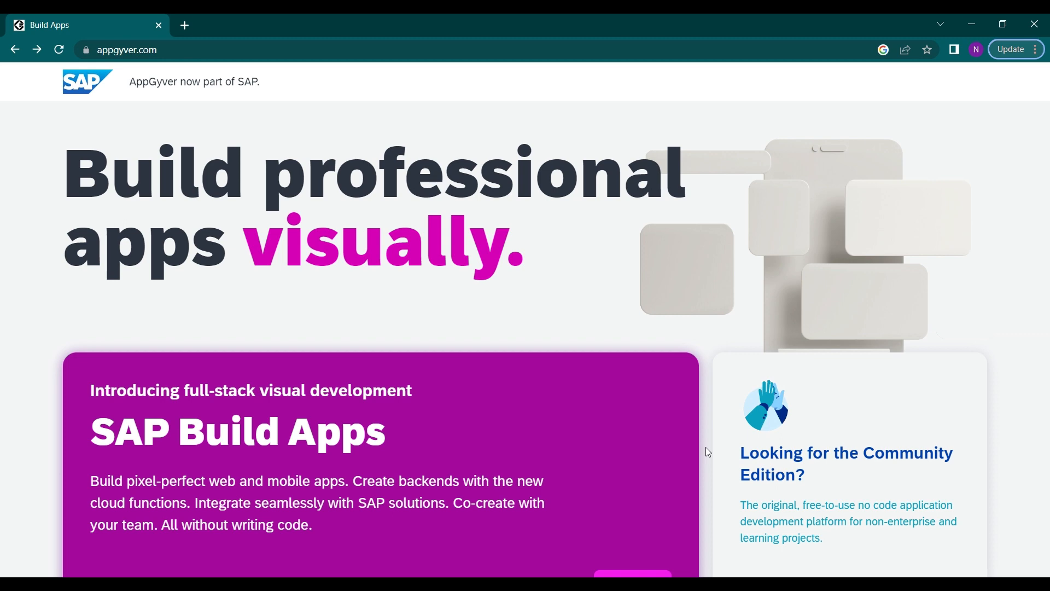
Open the Community Edition page from the AppGyver homepage and proceed to its account sign-up form
{"action": "scroll", "coordinate": [708, 452], "scroll_direction": "down", "scroll_amount": 1}
{"action": "scroll", "coordinate": [709, 452], "scroll_direction": "up", "scroll_amount": 1}
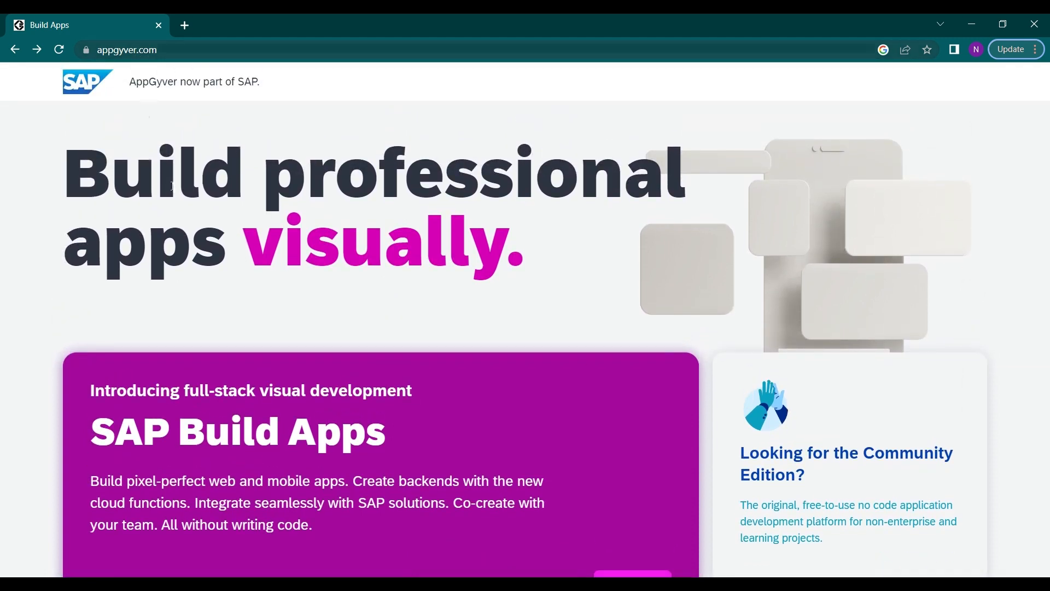
{"action": "scroll", "coordinate": [173, 186], "scroll_direction": "down", "scroll_amount": 1}
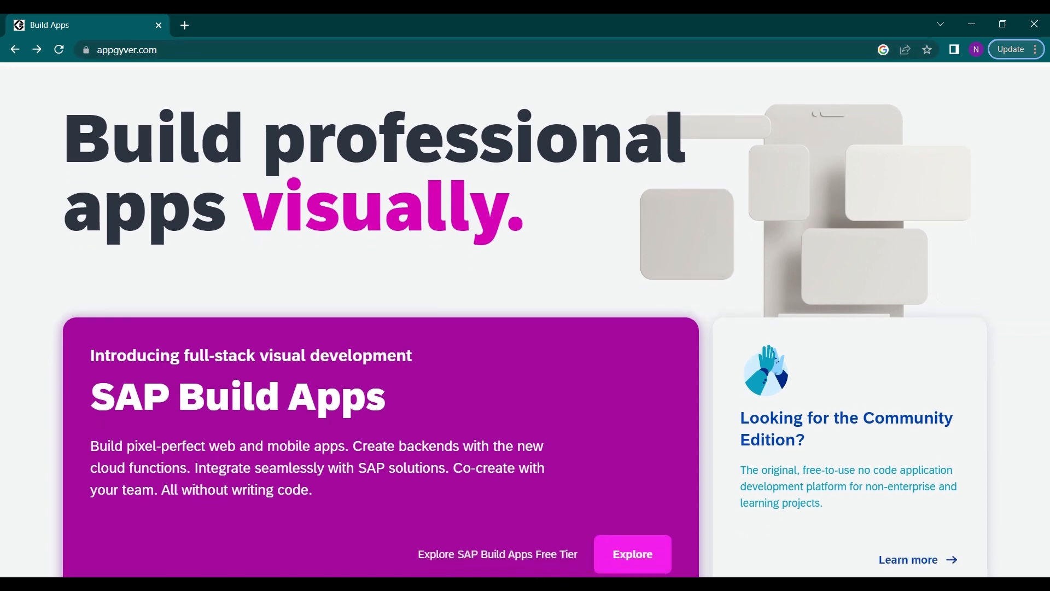
{"action": "scroll", "coordinate": [551, 414], "scroll_direction": "down", "scroll_amount": 1}
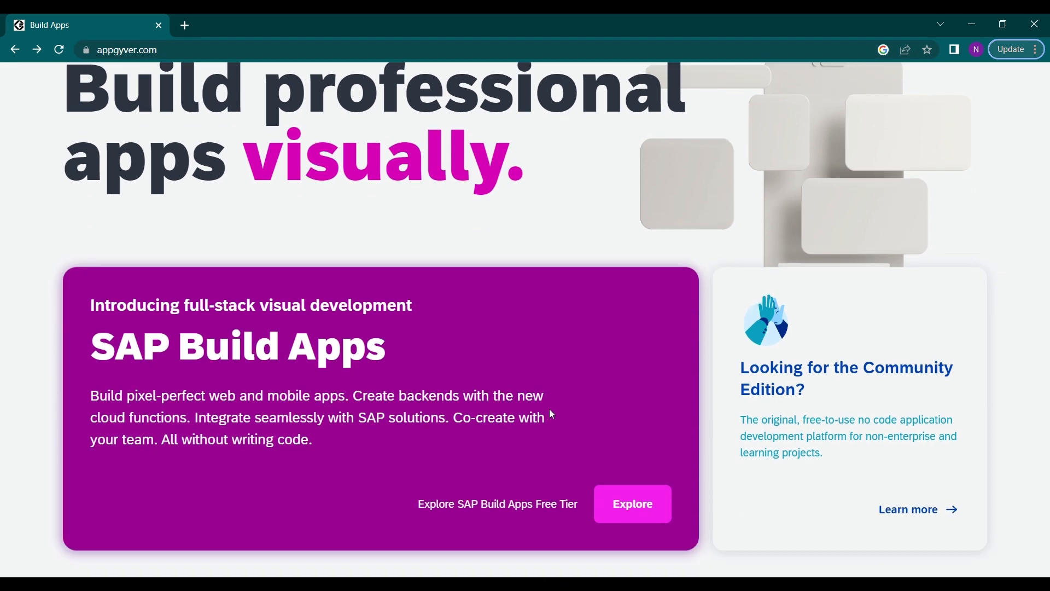
{"action": "scroll", "coordinate": [757, 312], "scroll_direction": "up", "scroll_amount": 2}
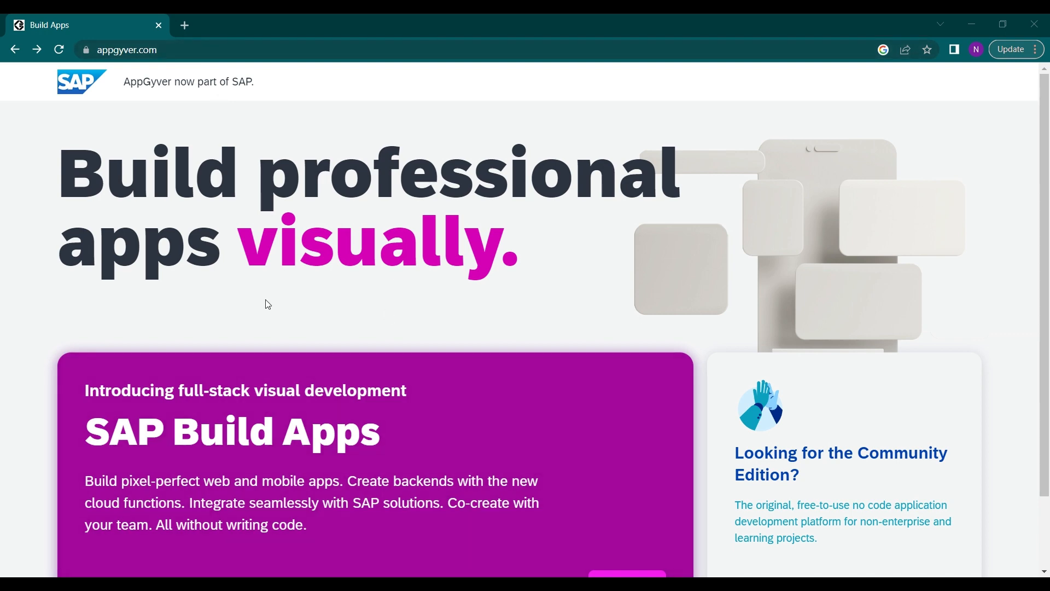
{"action": "scroll", "coordinate": [462, 309], "scroll_direction": "down", "scroll_amount": 2}
{"action": "scroll", "coordinate": [462, 309], "scroll_direction": "up", "scroll_amount": 1}
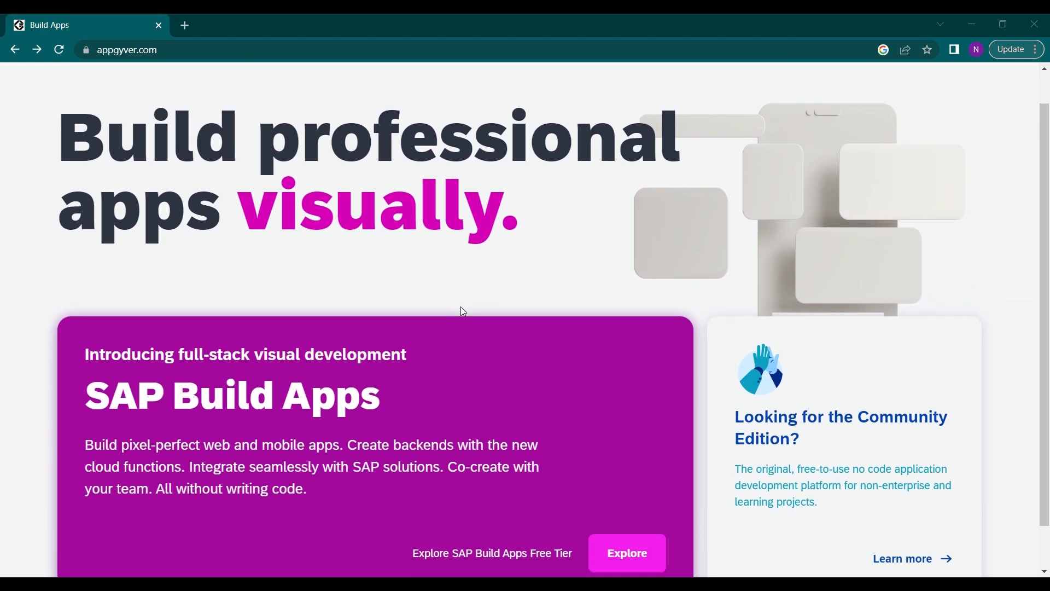
{"action": "scroll", "coordinate": [463, 312], "scroll_direction": "down", "scroll_amount": 1}
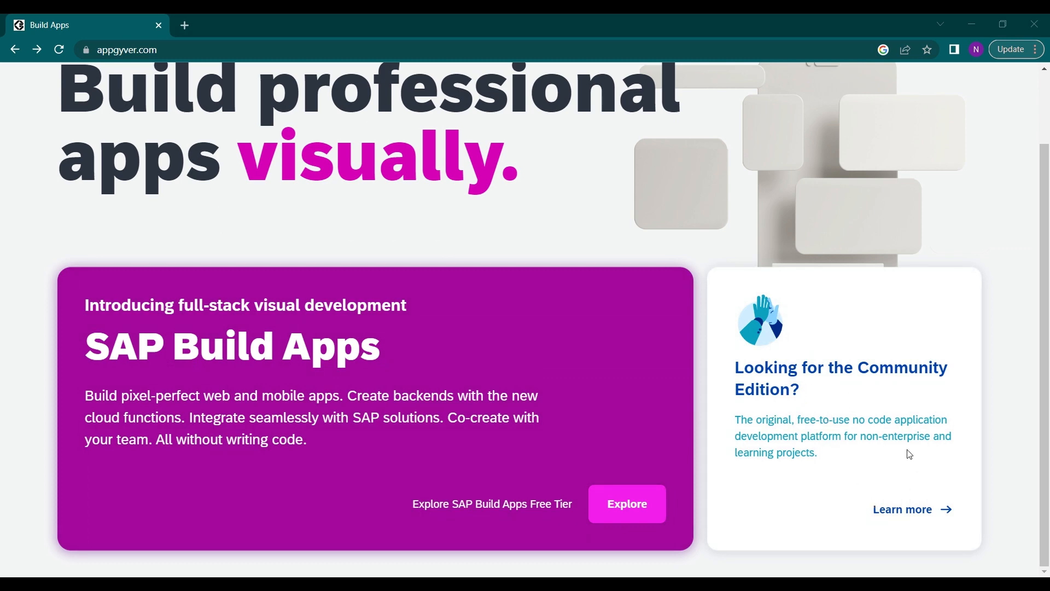
{"action": "left_click", "coordinate": [910, 514]}
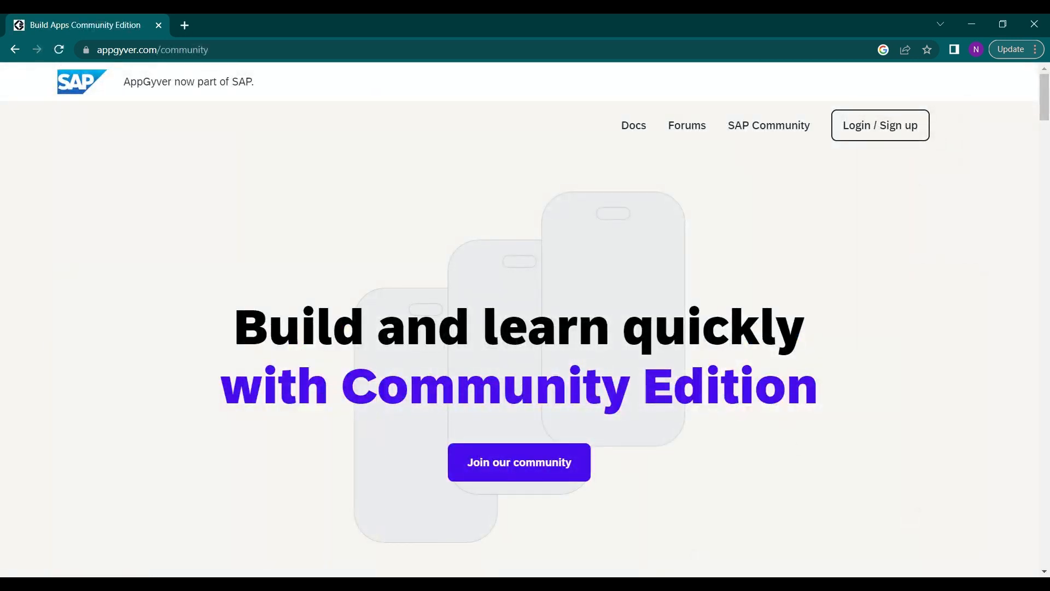
{"action": "scroll", "coordinate": [559, 416], "scroll_direction": "down", "scroll_amount": 1}
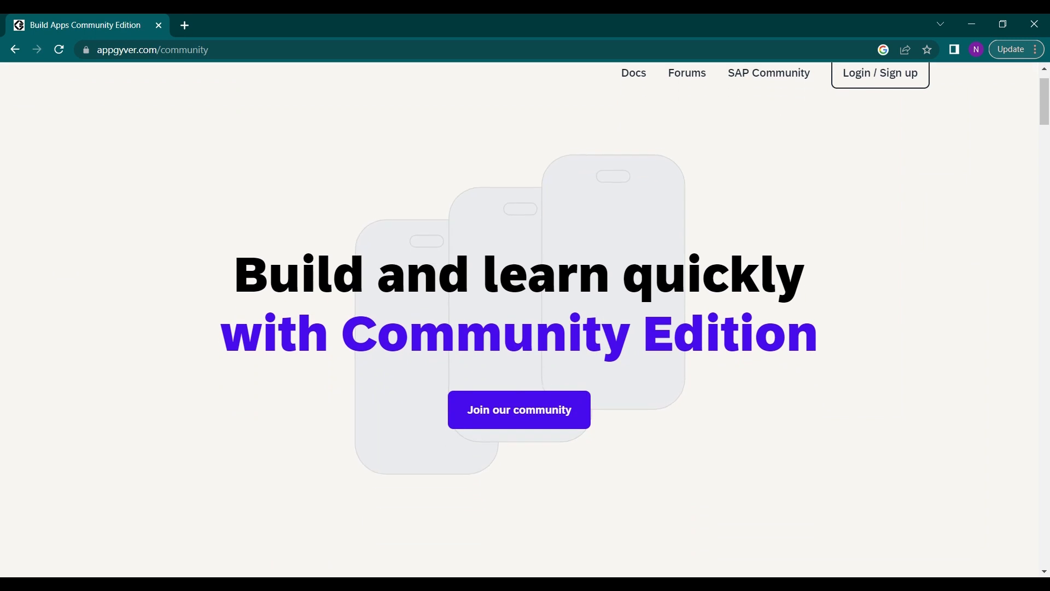
{"action": "left_click", "coordinate": [512, 409]}
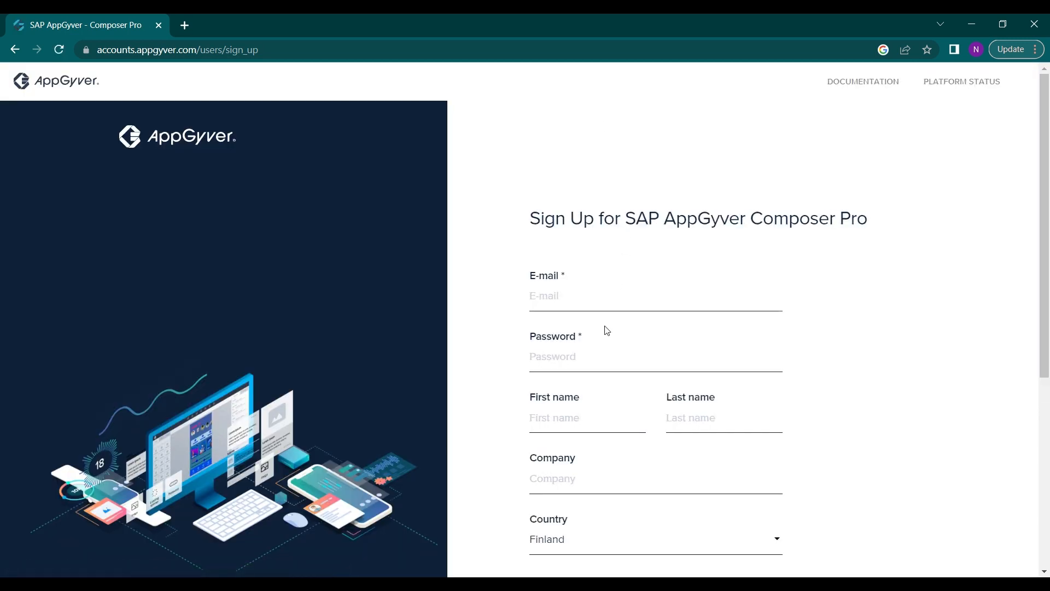
Examine the sign-up form from the e-mail and password fields down to the consent options and robot check
{"action": "scroll", "coordinate": [606, 330], "scroll_direction": "down", "scroll_amount": 1}
{"action": "scroll", "coordinate": [630, 277], "scroll_direction": "up", "scroll_amount": 1}
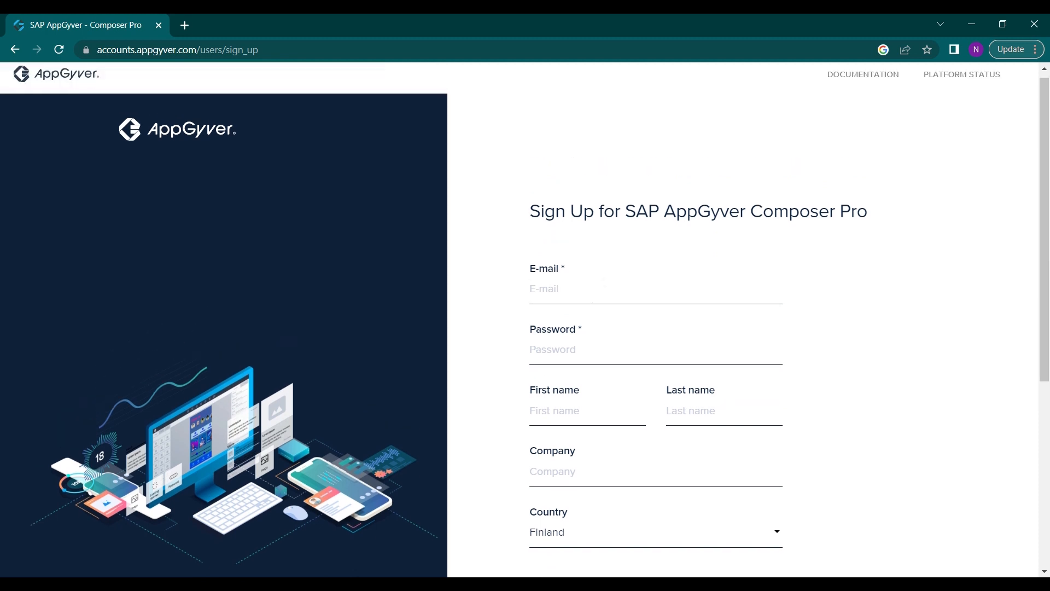
{"action": "scroll", "coordinate": [590, 298], "scroll_direction": "down", "scroll_amount": 2}
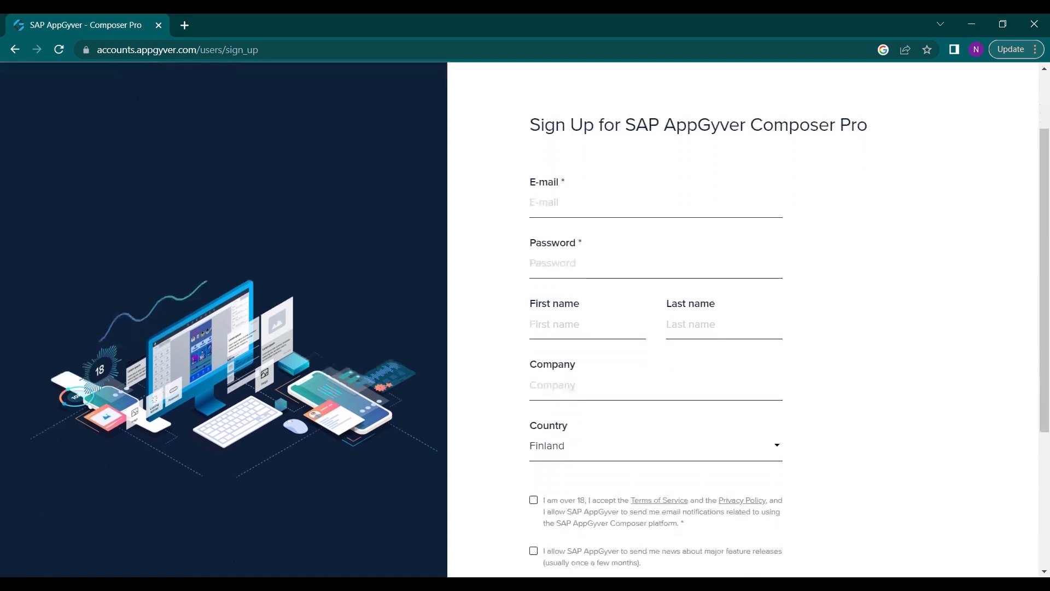
{"action": "scroll", "coordinate": [590, 298], "scroll_direction": "down", "scroll_amount": 2}
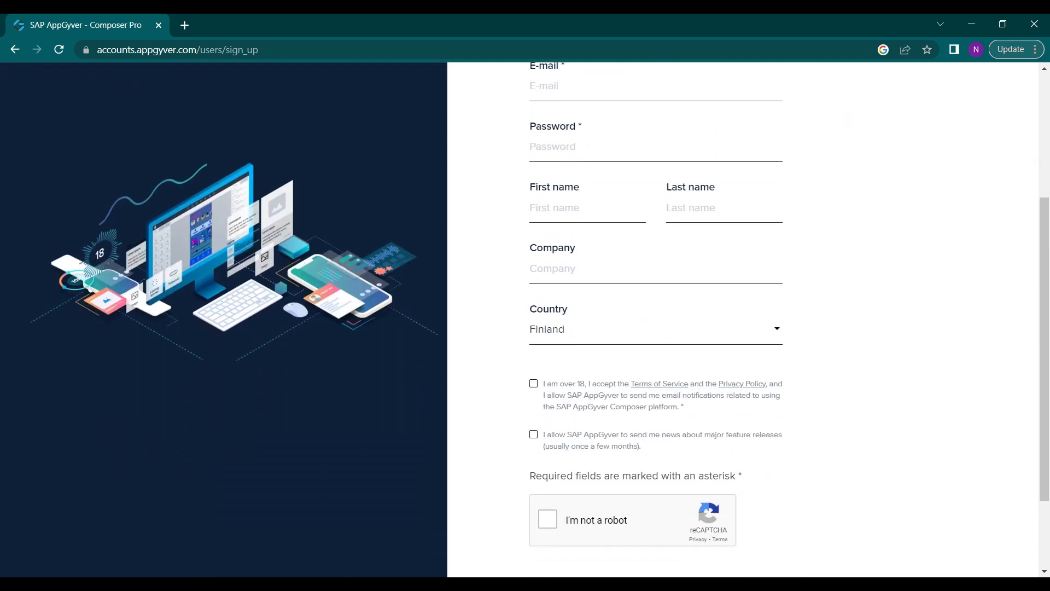
{"action": "scroll", "coordinate": [604, 442], "scroll_direction": "down", "scroll_amount": 2}
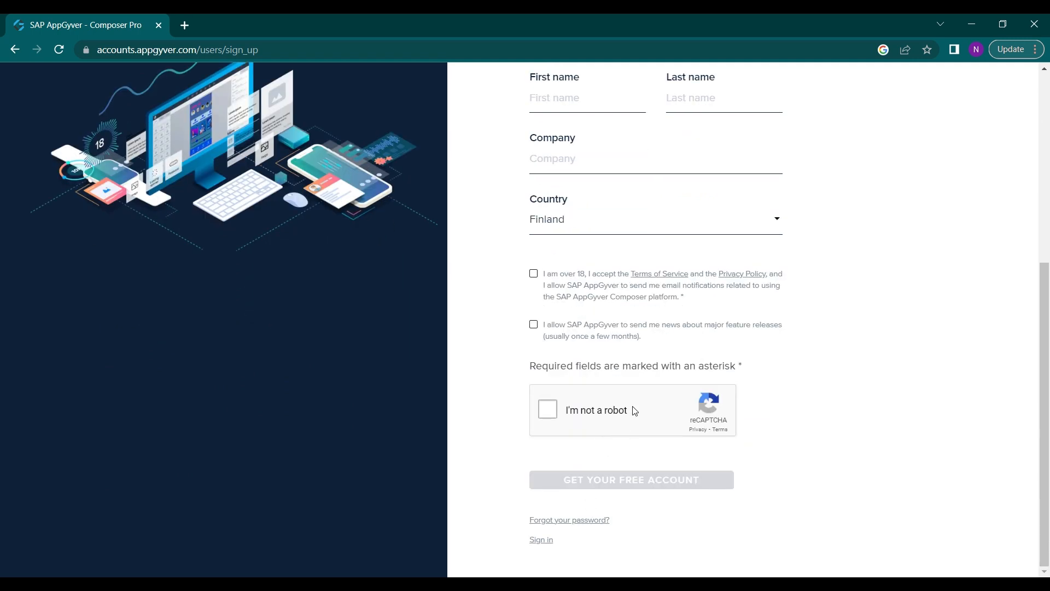
{"action": "scroll", "coordinate": [634, 411], "scroll_direction": "up", "scroll_amount": 5}
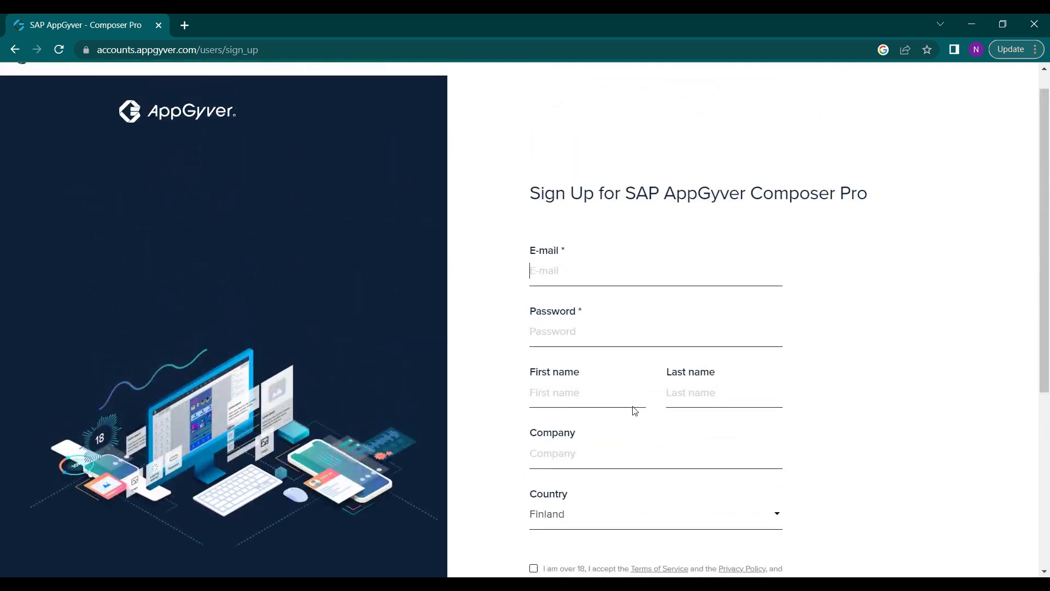
{"action": "scroll", "coordinate": [634, 410], "scroll_direction": "up", "scroll_amount": 1}
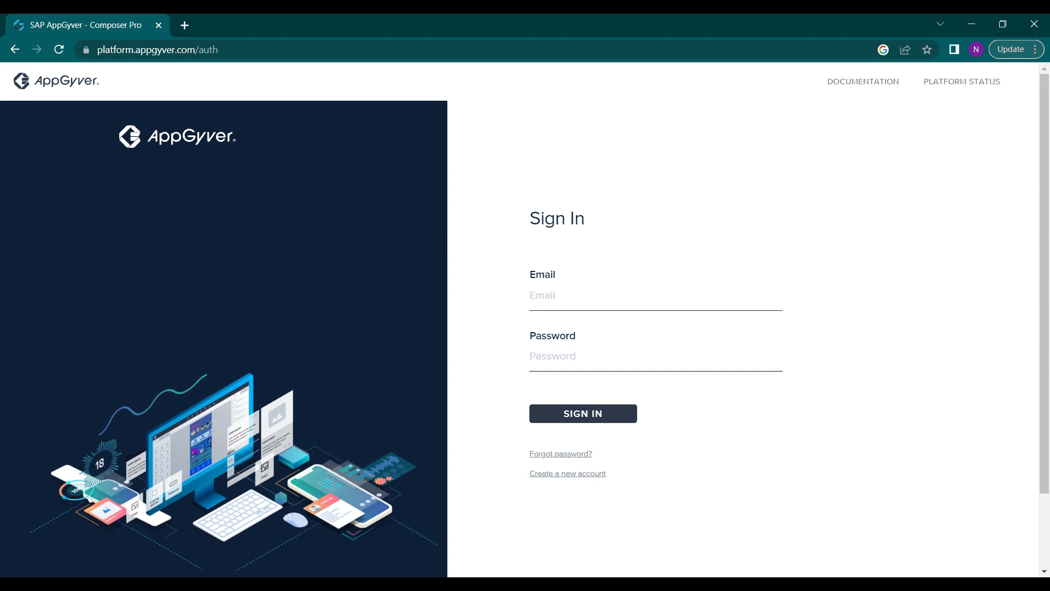
Fill in the account e-mail and password with the saved credentials and sign in
{"action": "left_click", "coordinate": [604, 295]}
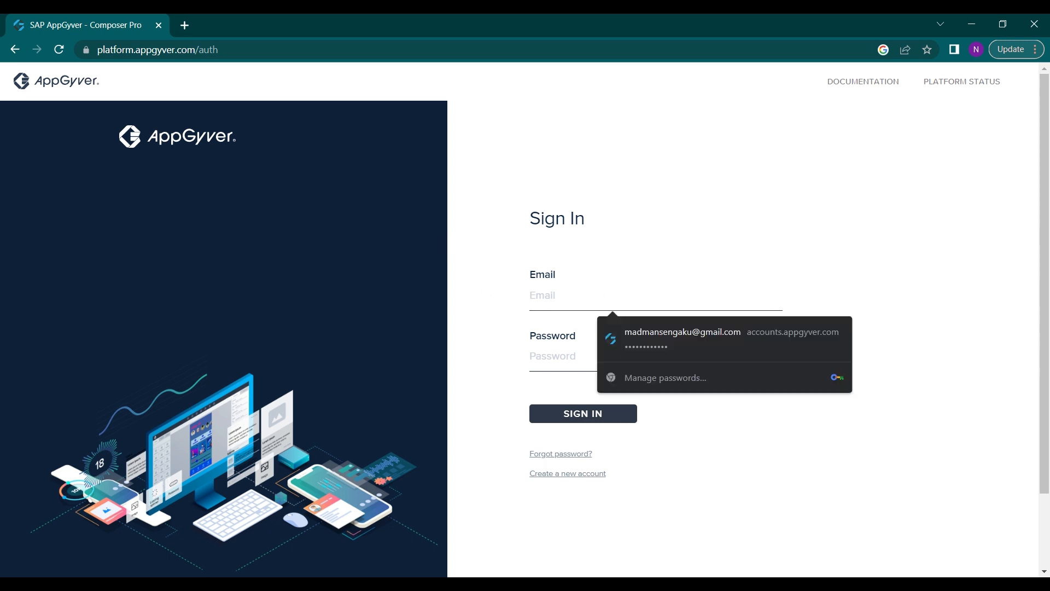
{"action": "left_click", "coordinate": [602, 334]}
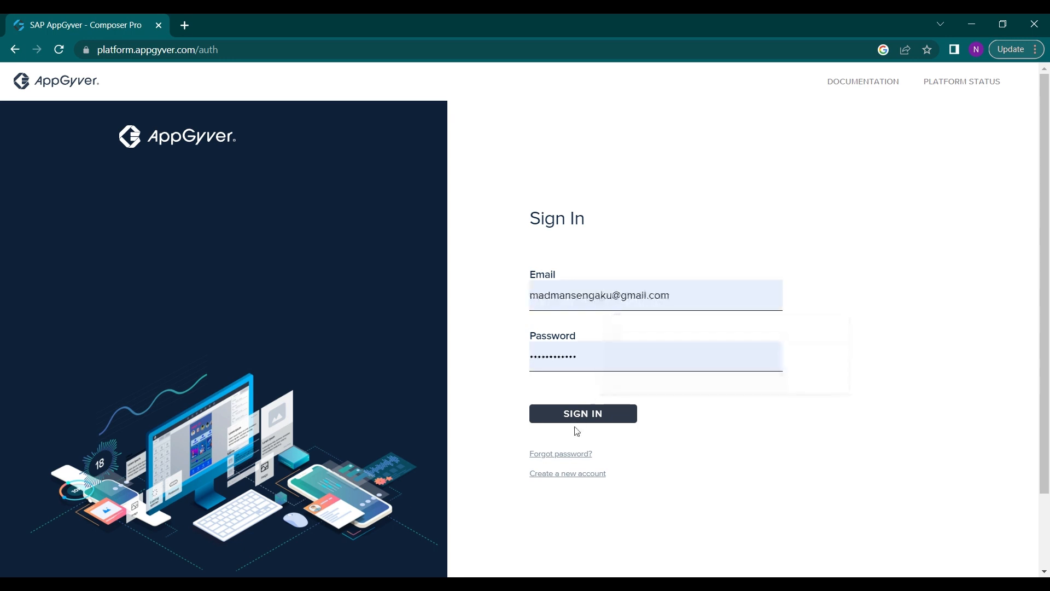
{"action": "left_click", "coordinate": [585, 414]}
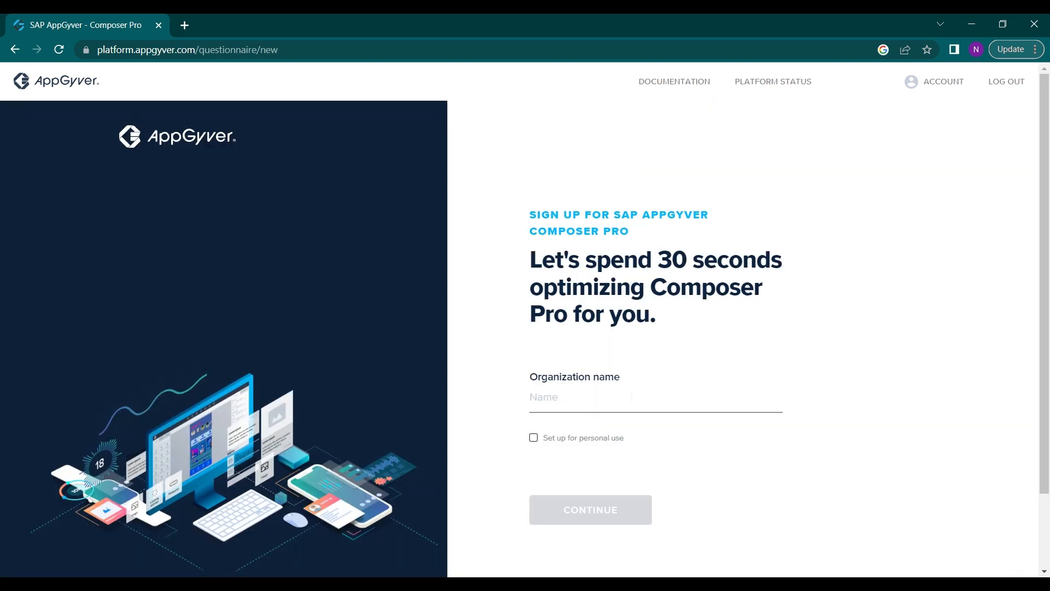
Set up the account for personal use instead of an organization and continue to the role question
{"action": "scroll", "coordinate": [624, 343], "scroll_direction": "down", "scroll_amount": 1}
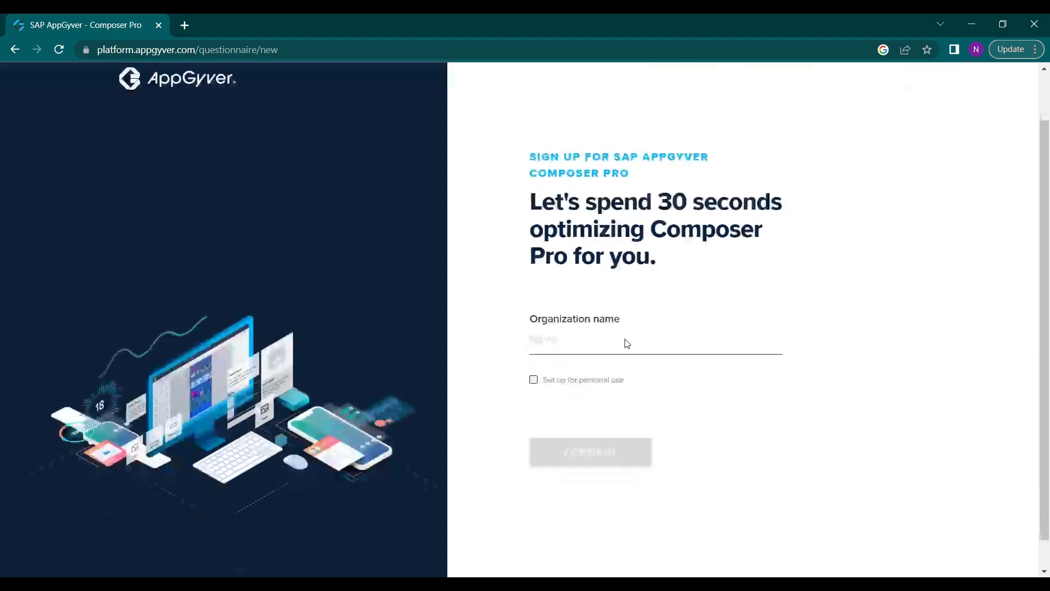
{"action": "scroll", "coordinate": [624, 343], "scroll_direction": "up", "scroll_amount": 1}
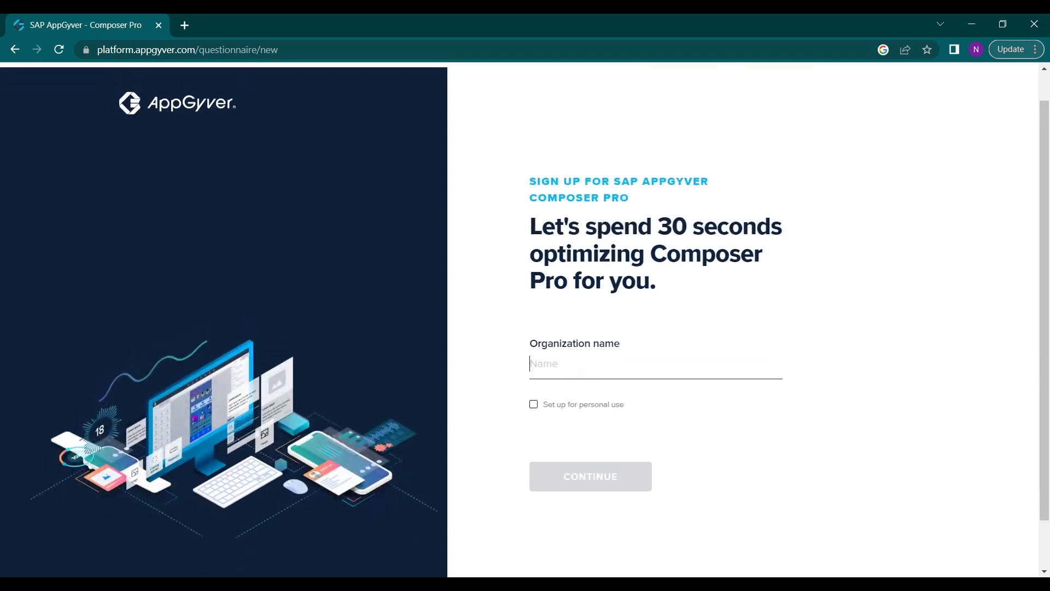
{"action": "scroll", "coordinate": [633, 334], "scroll_direction": "up", "scroll_amount": 1}
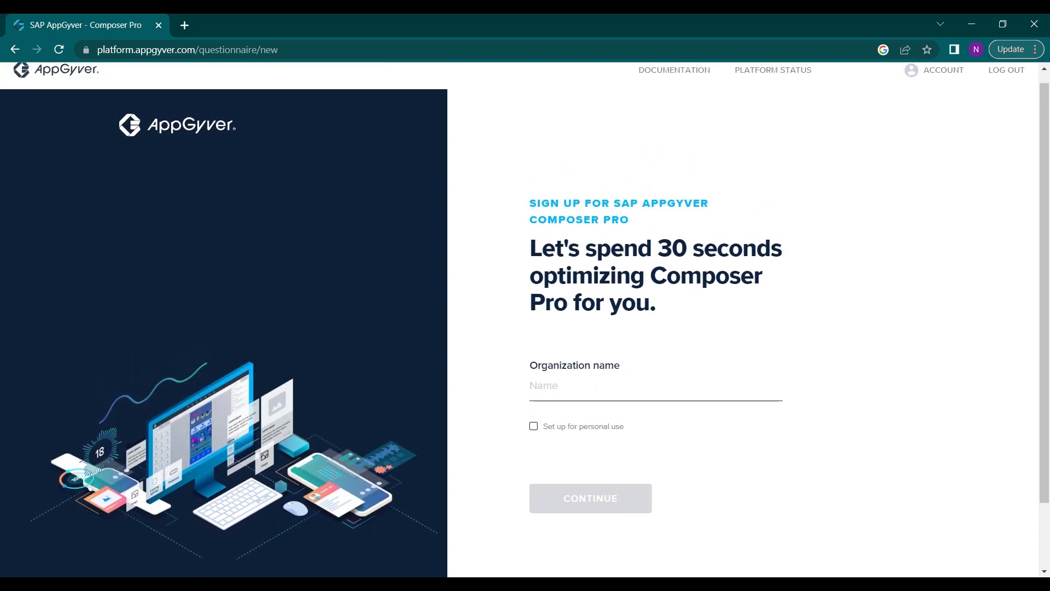
{"action": "left_click", "coordinate": [595, 388]}
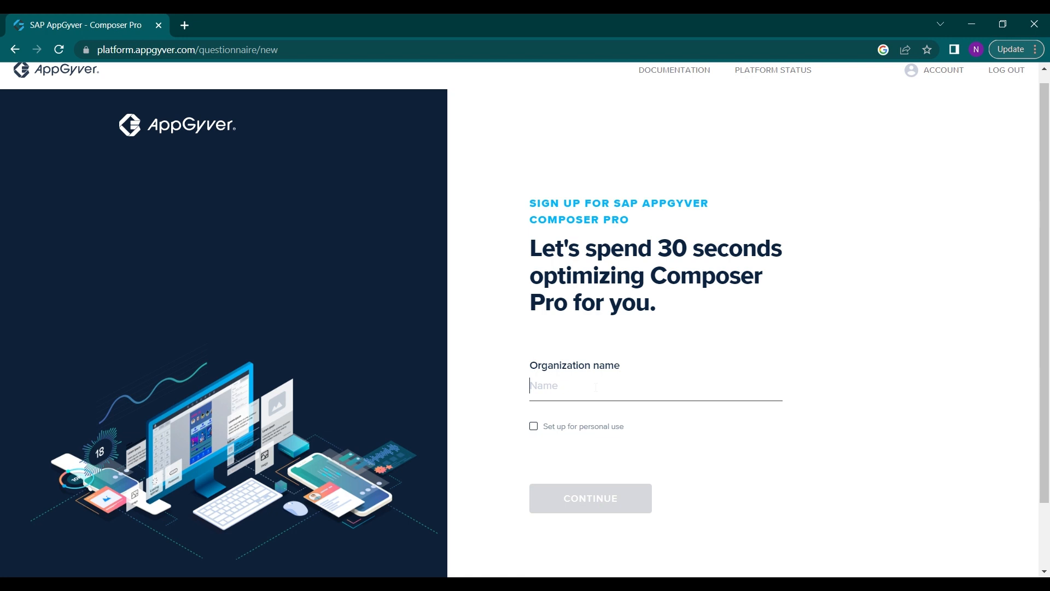
{"action": "left_click", "coordinate": [535, 431]}
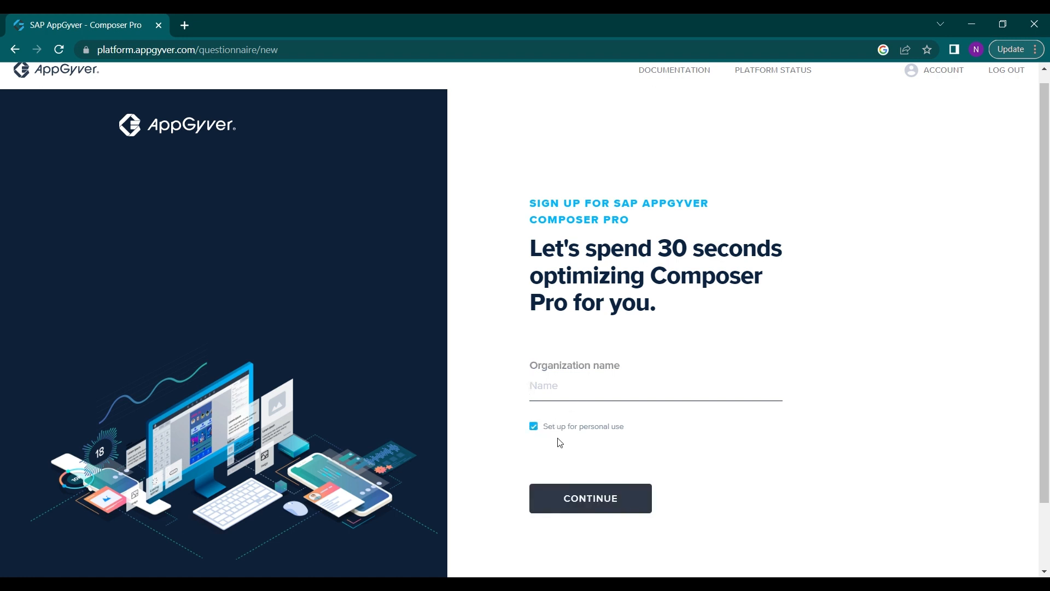
{"action": "scroll", "coordinate": [557, 441], "scroll_direction": "down", "scroll_amount": 1}
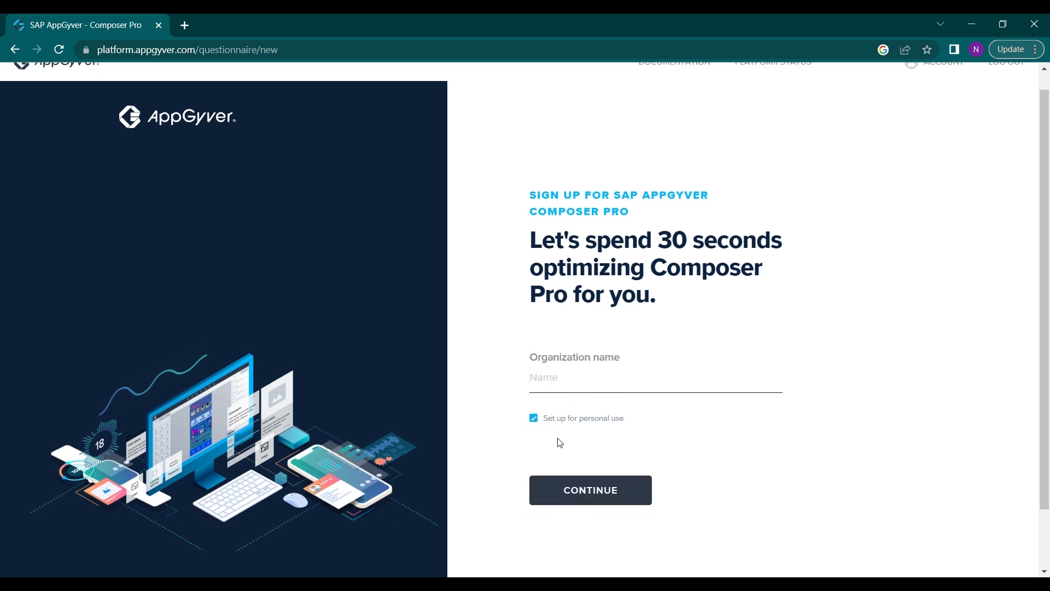
{"action": "left_click", "coordinate": [587, 490]}
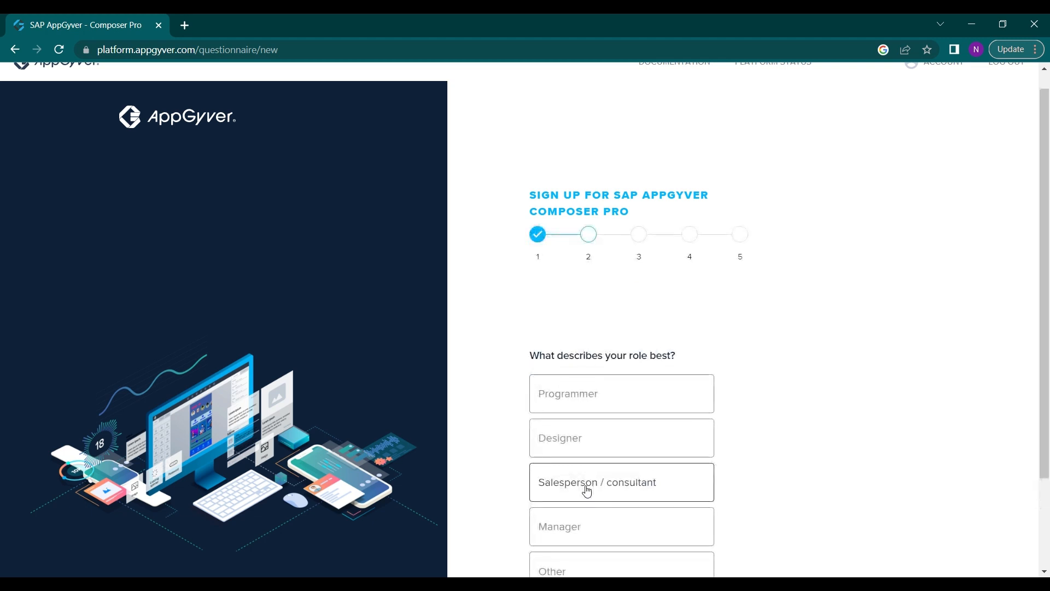
Answer the questionnaire with Programmer as the role and Just a hobby app as what to build
{"action": "scroll", "coordinate": [629, 426], "scroll_direction": "down", "scroll_amount": 2}
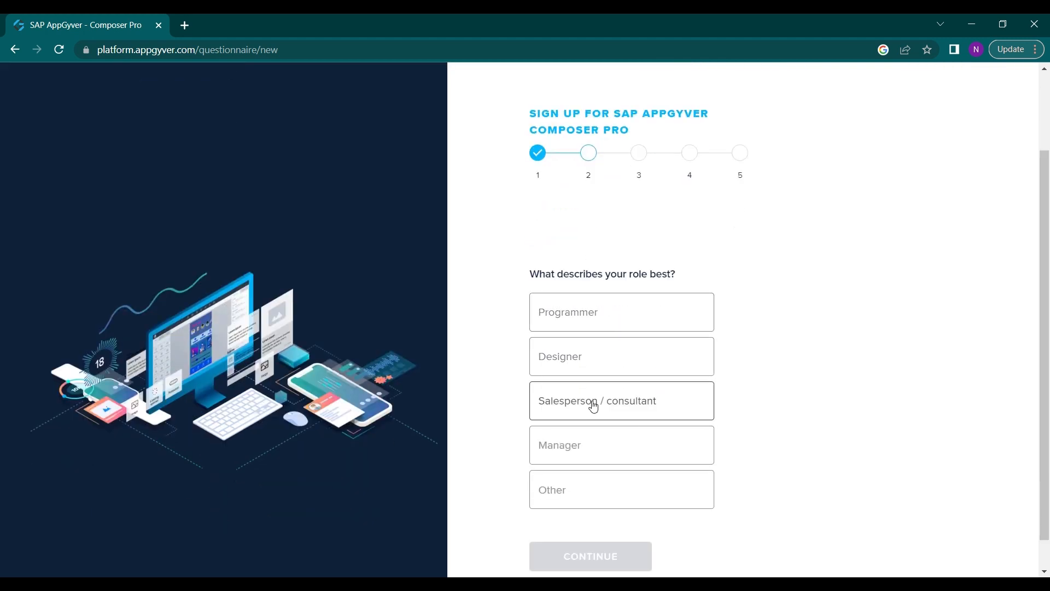
{"action": "left_click", "coordinate": [623, 323]}
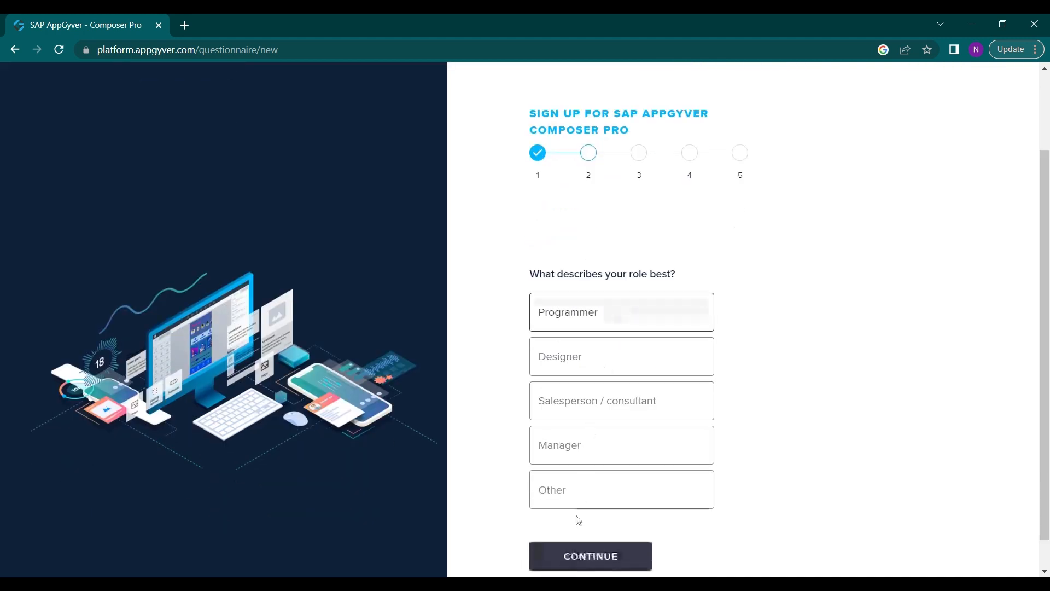
{"action": "left_click", "coordinate": [578, 561]}
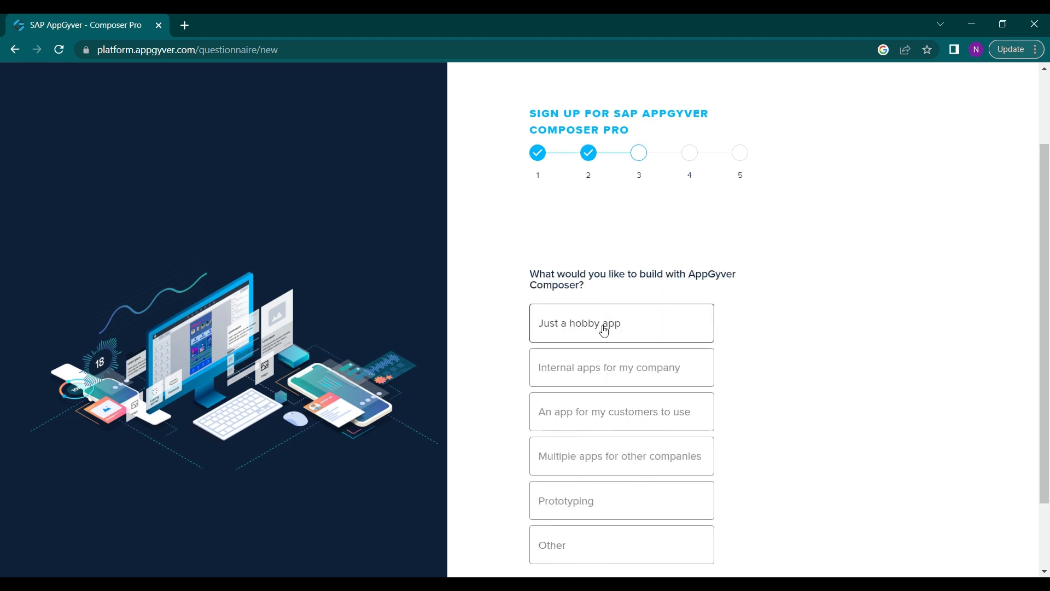
{"action": "scroll", "coordinate": [602, 330], "scroll_direction": "down", "scroll_amount": 1}
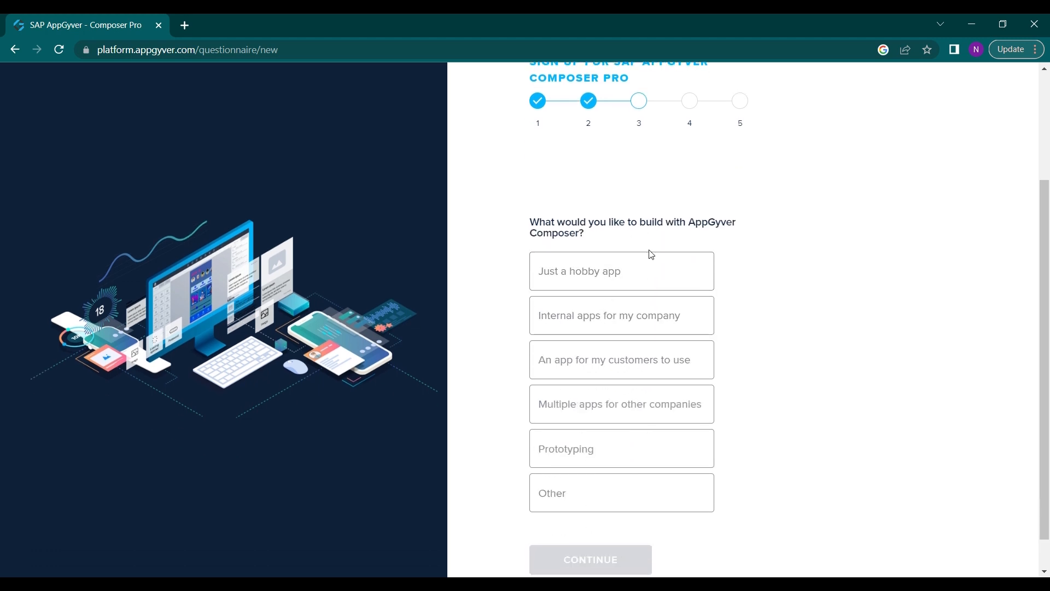
{"action": "left_click", "coordinate": [612, 280]}
{"action": "left_click", "coordinate": [559, 558]}
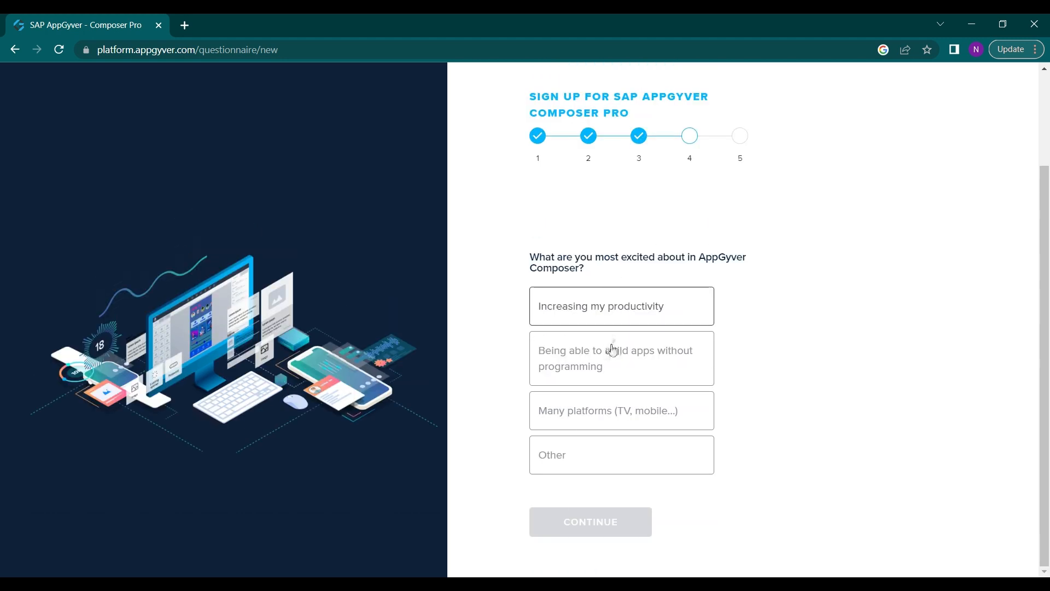
Choose Increasing my productivity as the most exciting aspect and Online review or article as the referral source, completing the questionnaire
{"action": "left_click", "coordinate": [602, 306]}
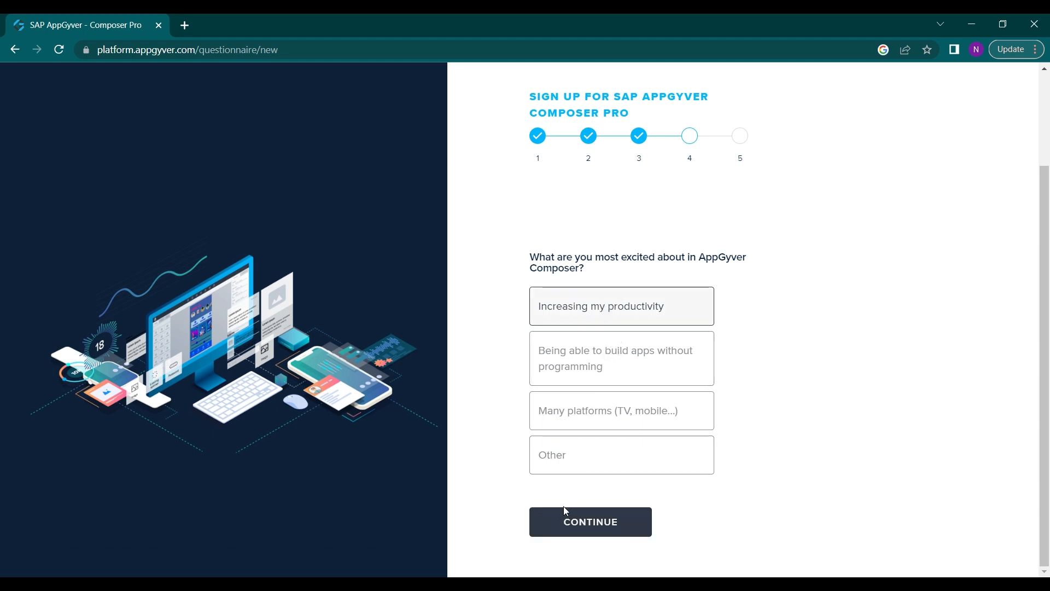
{"action": "left_click", "coordinate": [565, 524]}
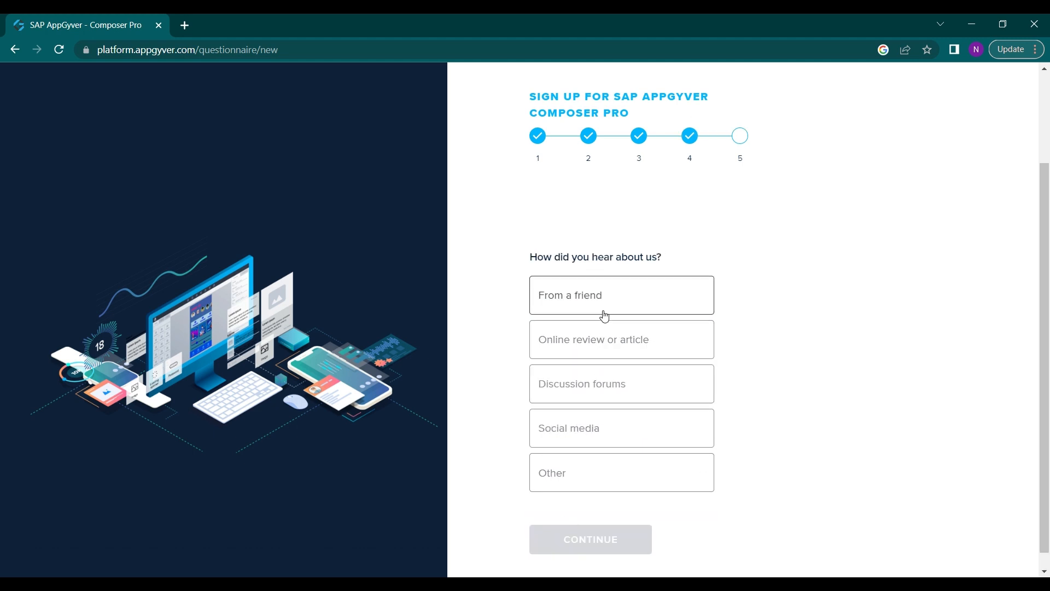
{"action": "left_click", "coordinate": [602, 338]}
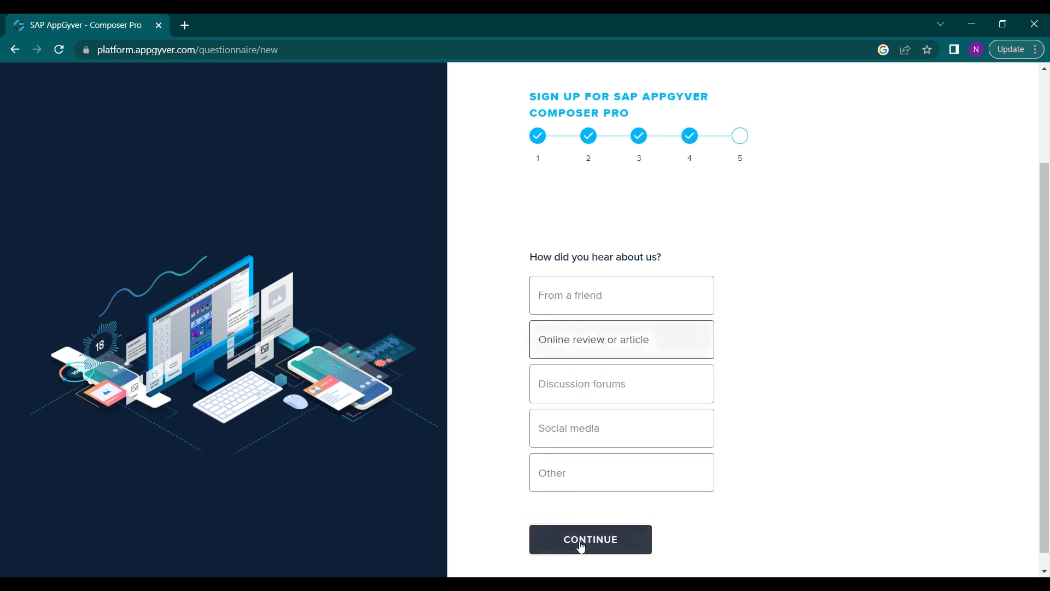
{"action": "left_click", "coordinate": [580, 542]}
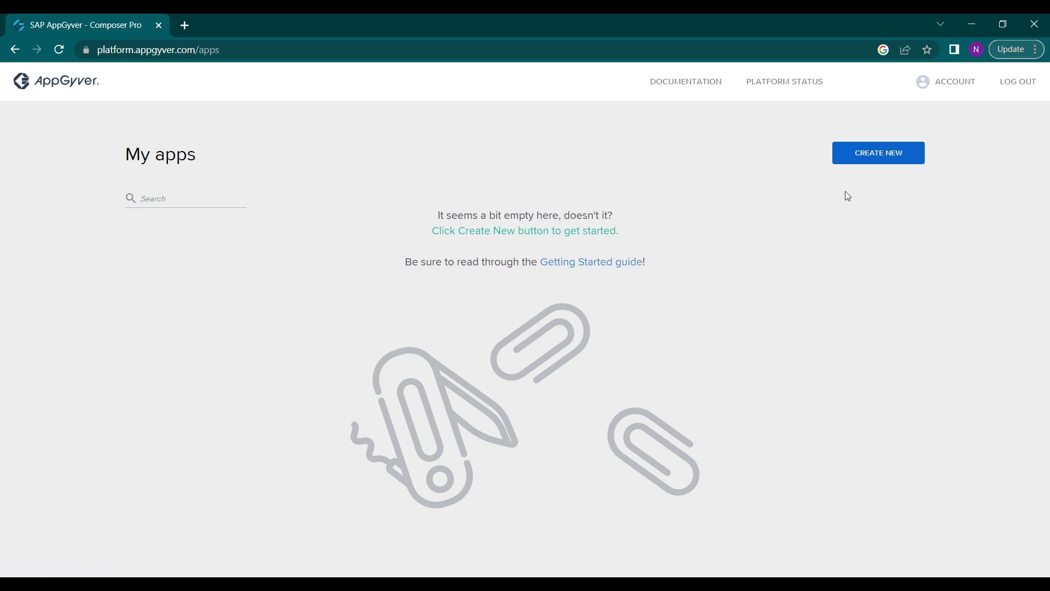
Create a new app named Demo1
{"action": "left_click", "coordinate": [879, 165]}
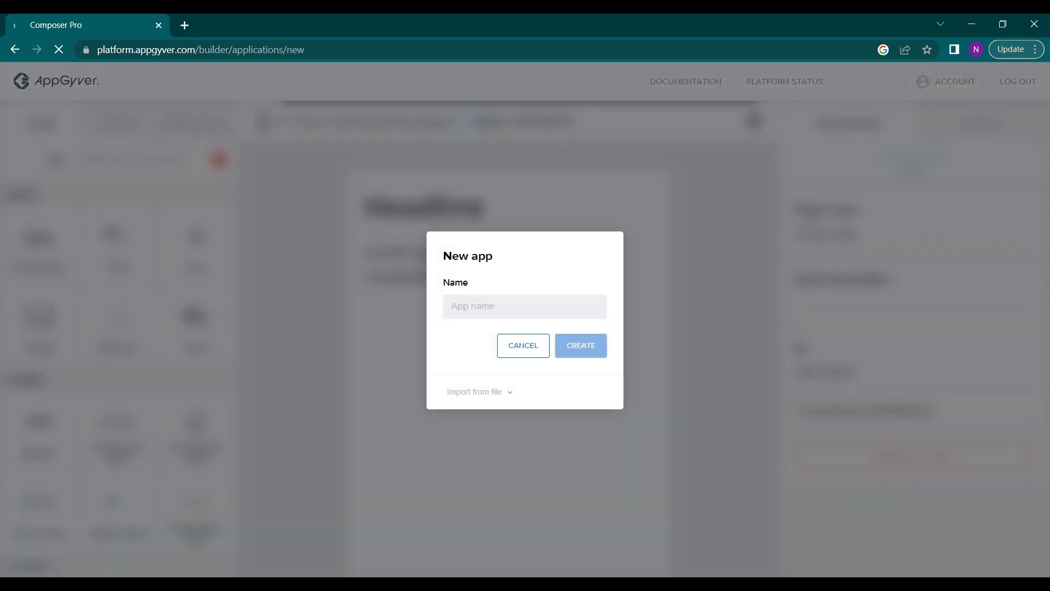
{"action": "type", "text": "Demo1"}
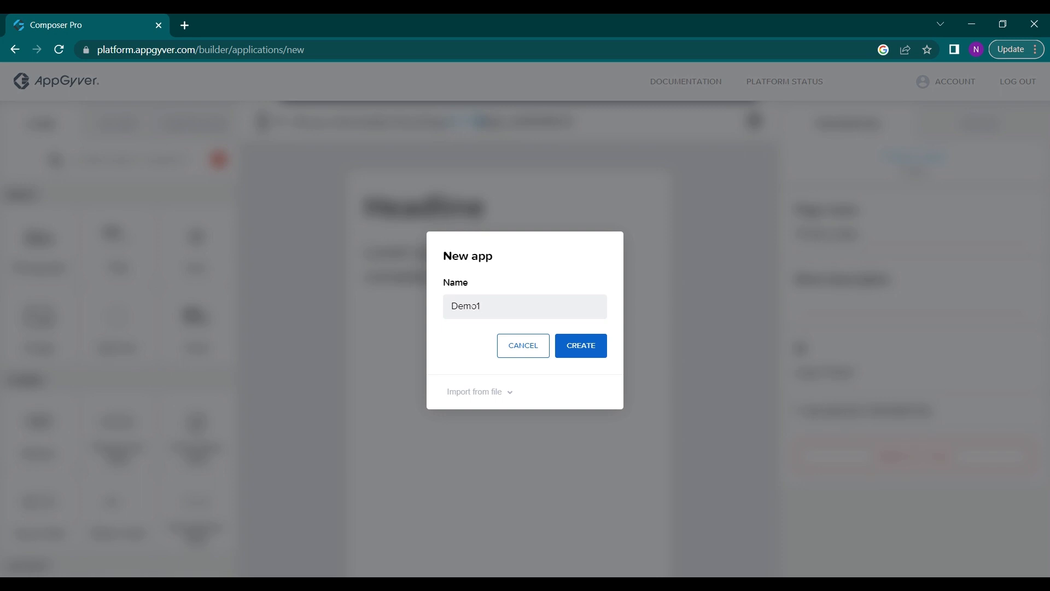
{"action": "left_click", "coordinate": [579, 346]}
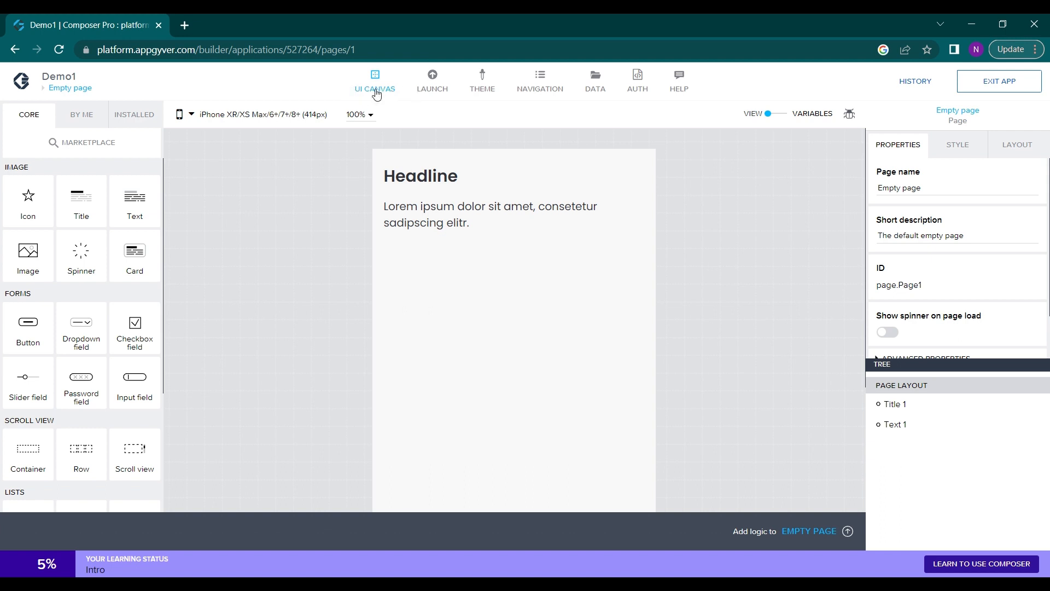
Review the app's Launch, Theme, Navigation and Data sections, dismissing the Data Configurator introduction
{"action": "left_click", "coordinate": [433, 91]}
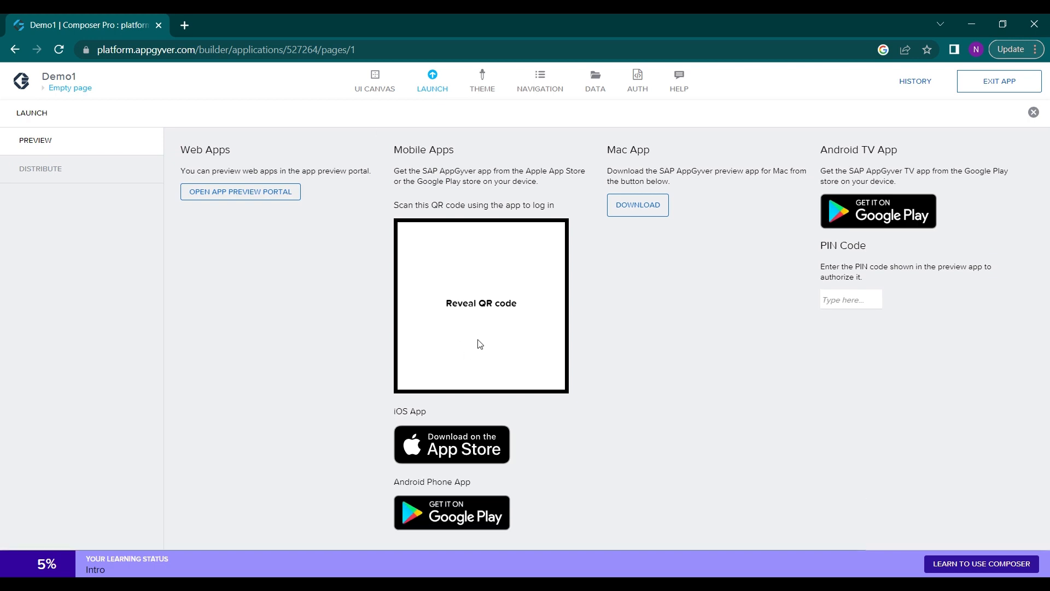
{"action": "left_click", "coordinate": [484, 88]}
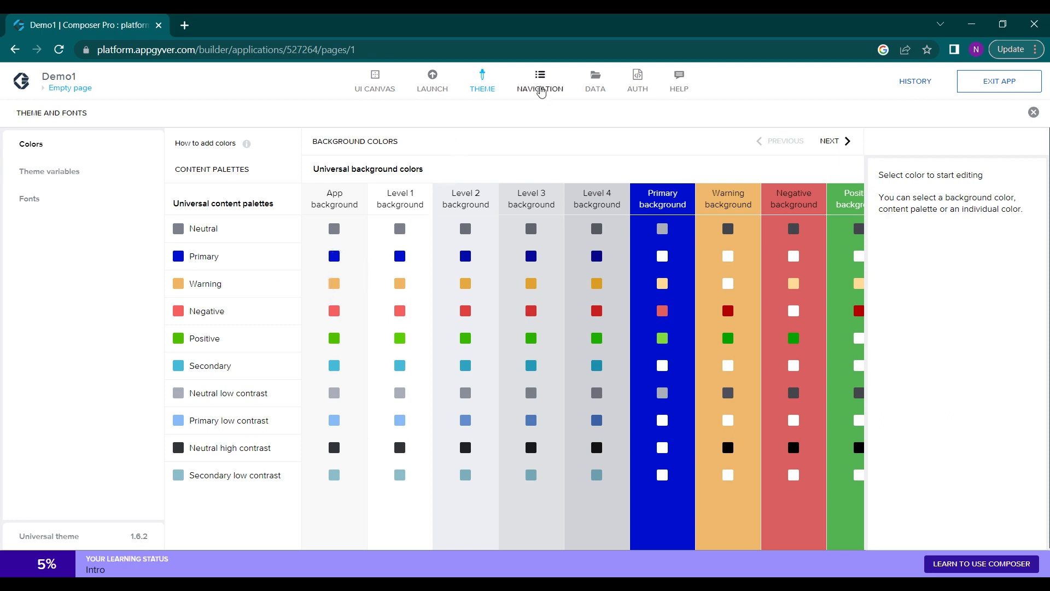
{"action": "left_click", "coordinate": [541, 90]}
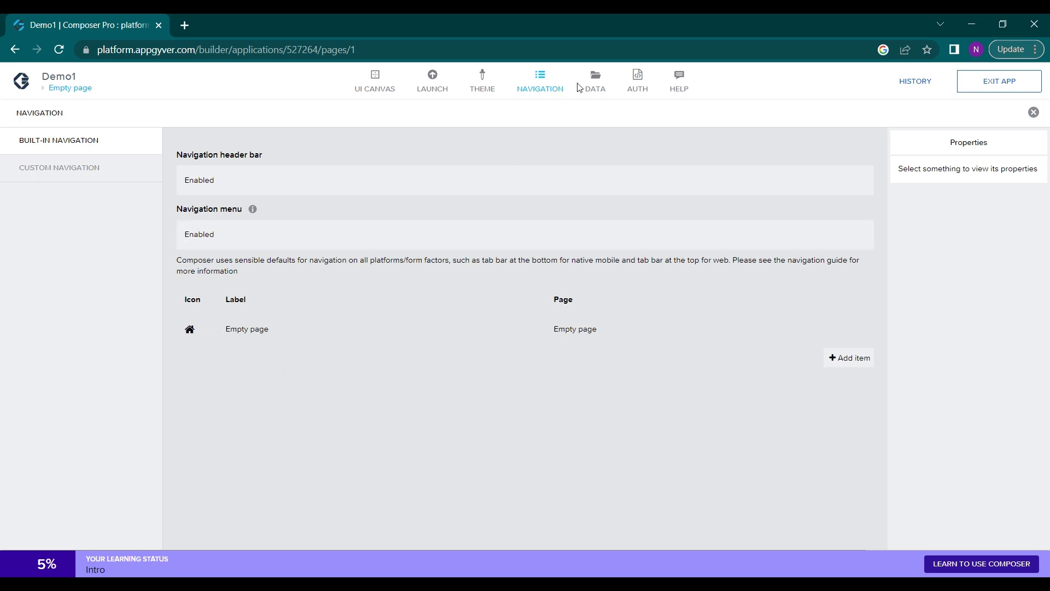
{"action": "left_click", "coordinate": [595, 87]}
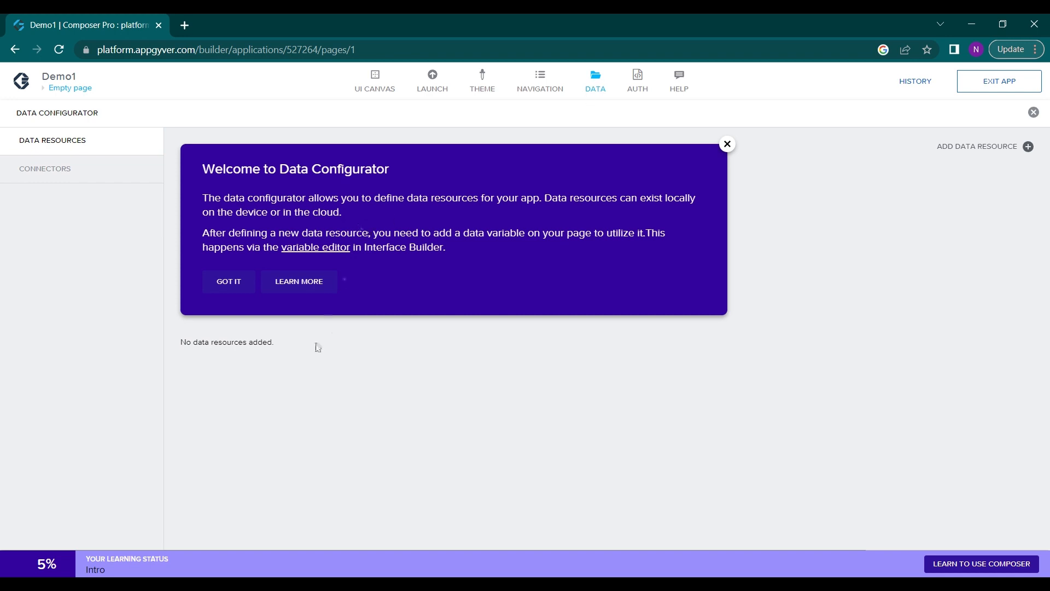
{"action": "left_click", "coordinate": [228, 282]}
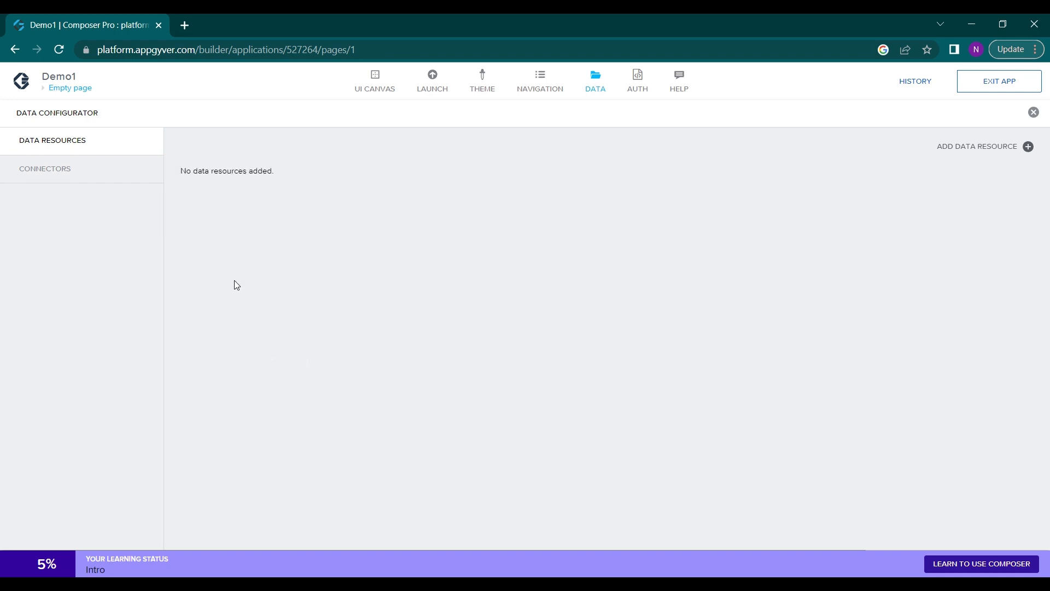
Look at the available authentication methods and the help resources for the app
{"action": "left_click", "coordinate": [636, 88]}
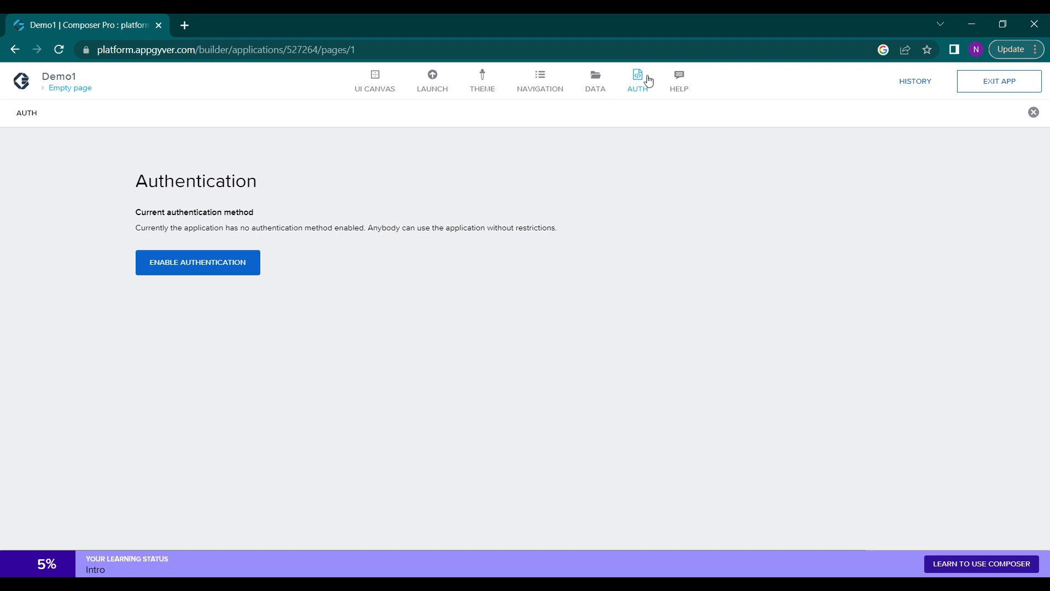
{"action": "left_click", "coordinate": [201, 269]}
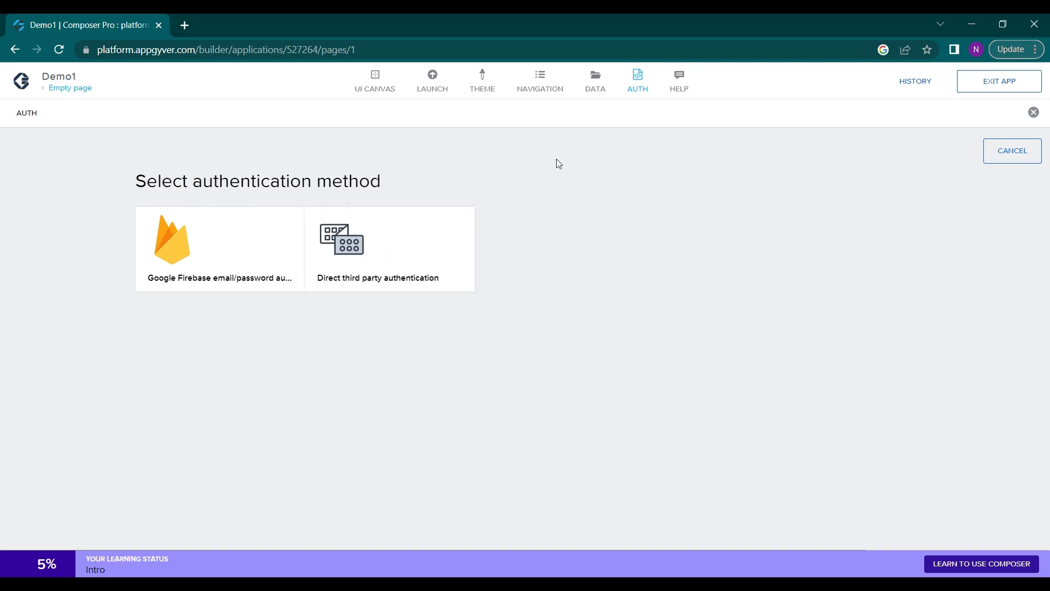
{"action": "left_click", "coordinate": [679, 93]}
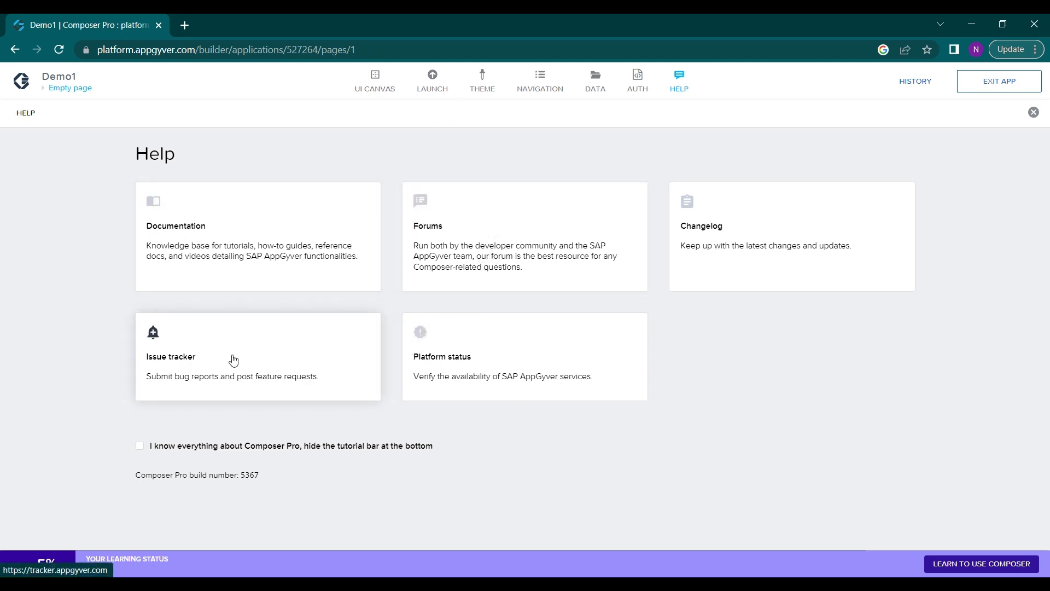
Return to the UI canvas and look through the core component library
{"action": "left_click", "coordinate": [383, 83]}
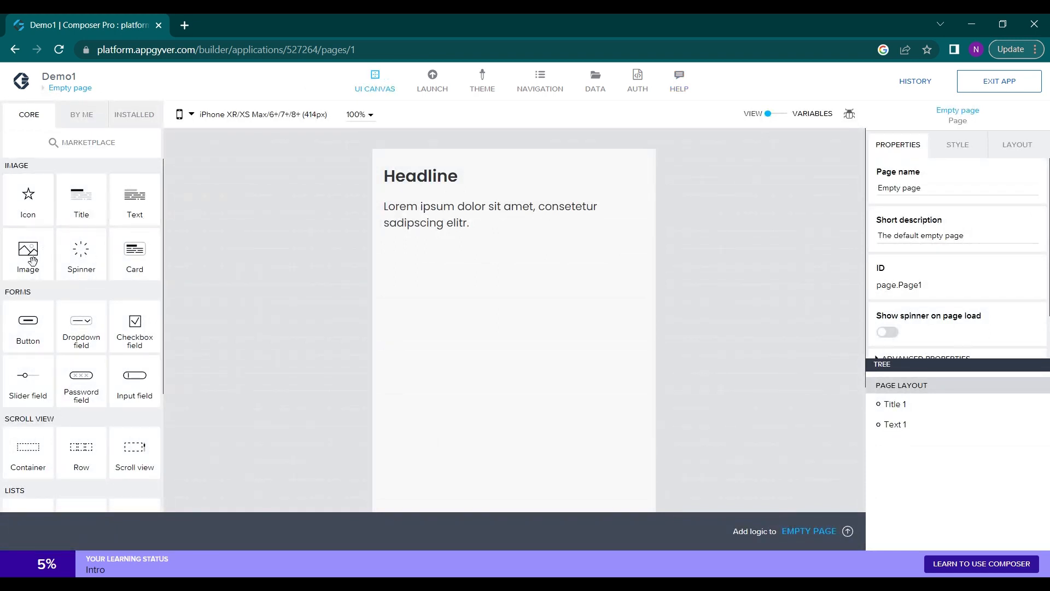
{"action": "scroll", "coordinate": [55, 272], "scroll_direction": "down", "scroll_amount": 1}
{"action": "scroll", "coordinate": [66, 300], "scroll_direction": "down", "scroll_amount": 2}
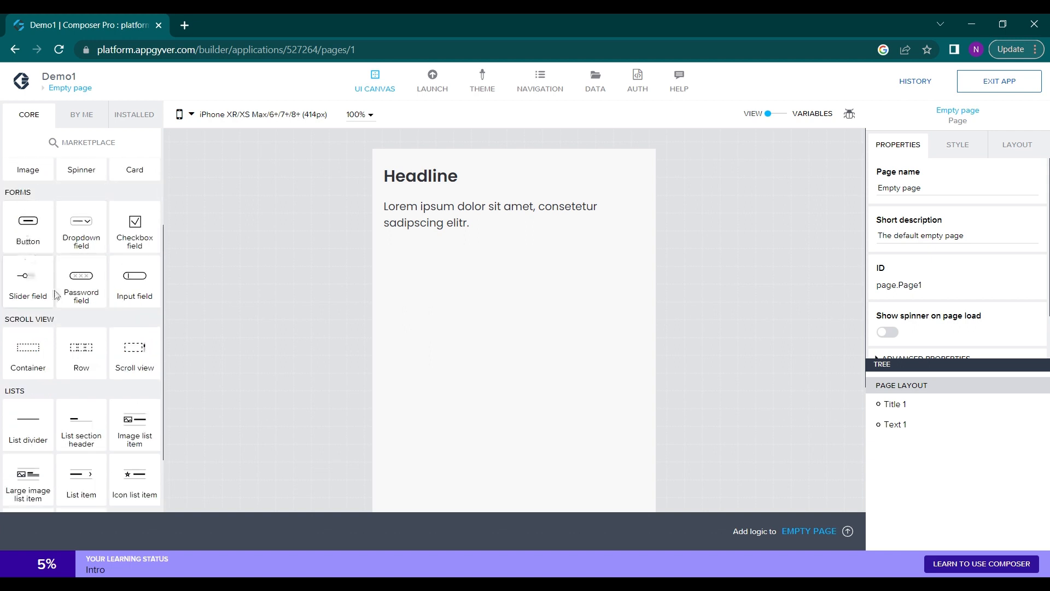
{"action": "scroll", "coordinate": [58, 350], "scroll_direction": "down", "scroll_amount": 2}
{"action": "scroll", "coordinate": [59, 351], "scroll_direction": "up", "scroll_amount": 4}
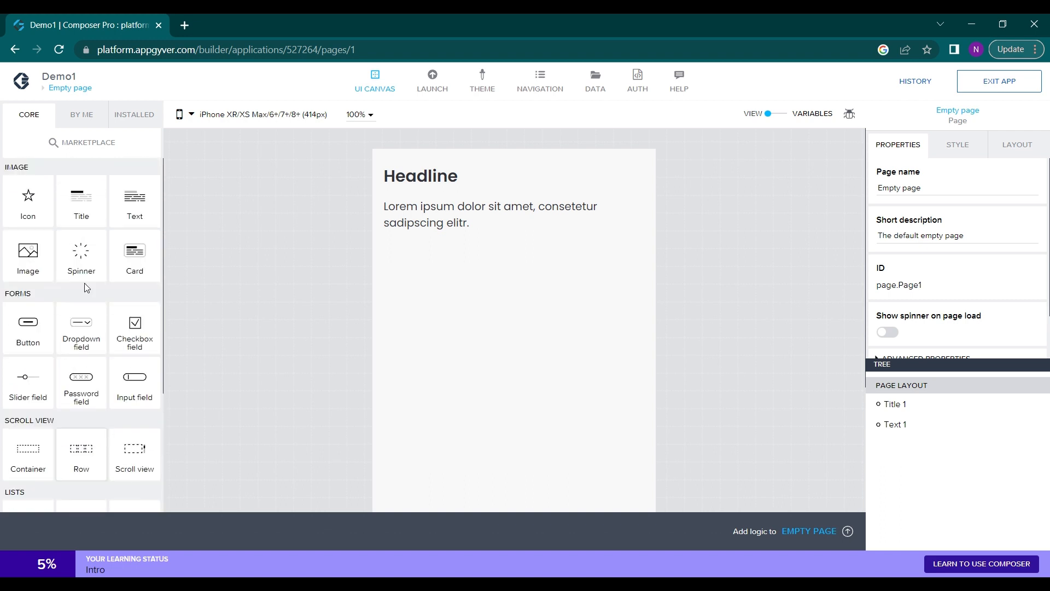
Browse the Marketplace's view components and sample data entities, check the self-made components, and return to the core components
{"action": "left_click", "coordinate": [53, 144]}
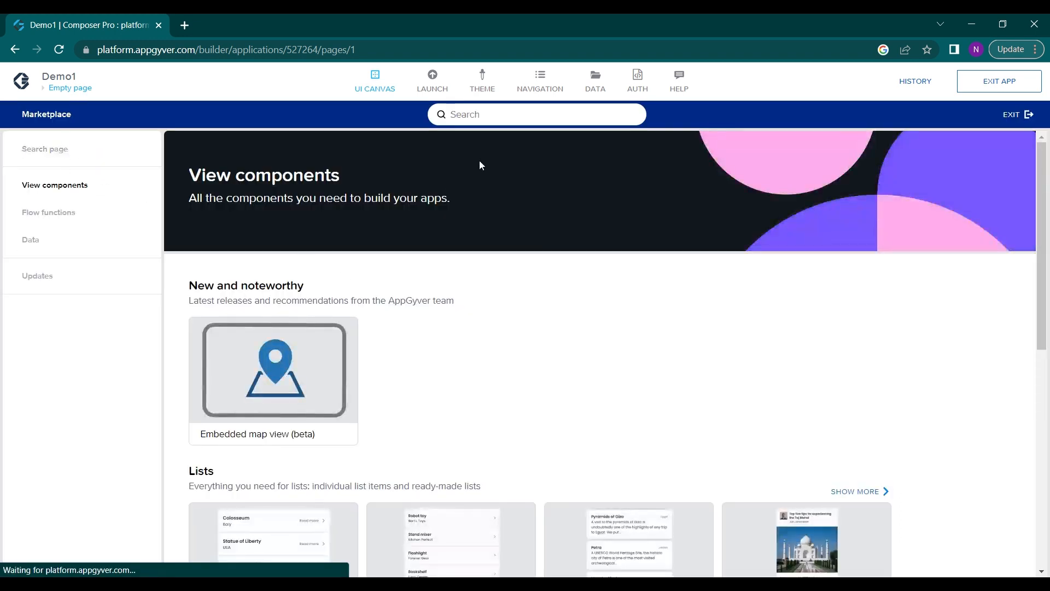
{"action": "scroll", "coordinate": [490, 299], "scroll_direction": "down", "scroll_amount": 4}
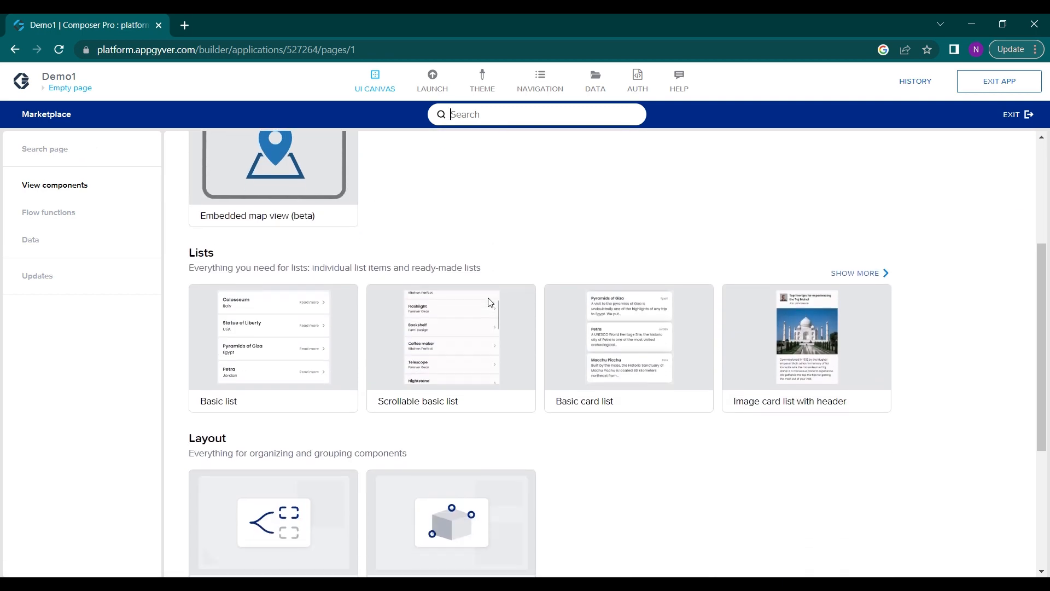
{"action": "scroll", "coordinate": [460, 336], "scroll_direction": "down", "scroll_amount": 3}
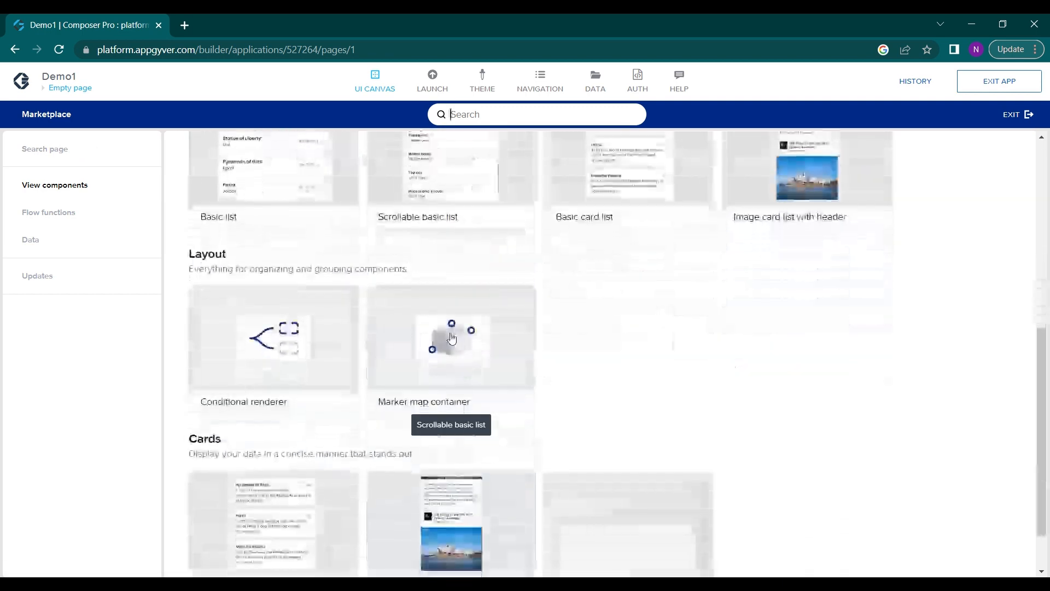
{"action": "scroll", "coordinate": [300, 387], "scroll_direction": "down", "scroll_amount": 1}
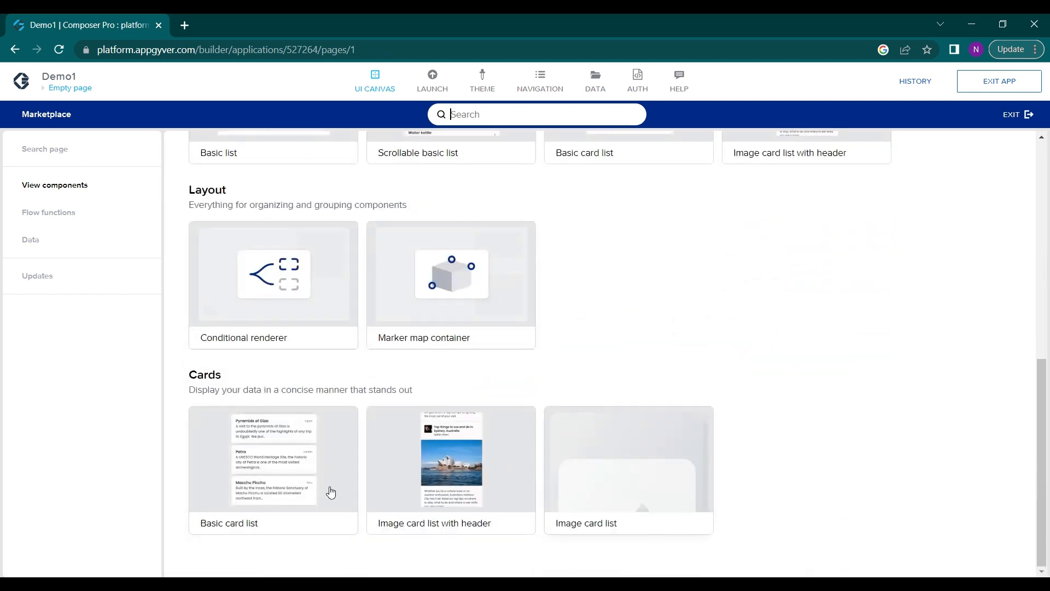
{"action": "scroll", "coordinate": [528, 344], "scroll_direction": "up", "scroll_amount": 6}
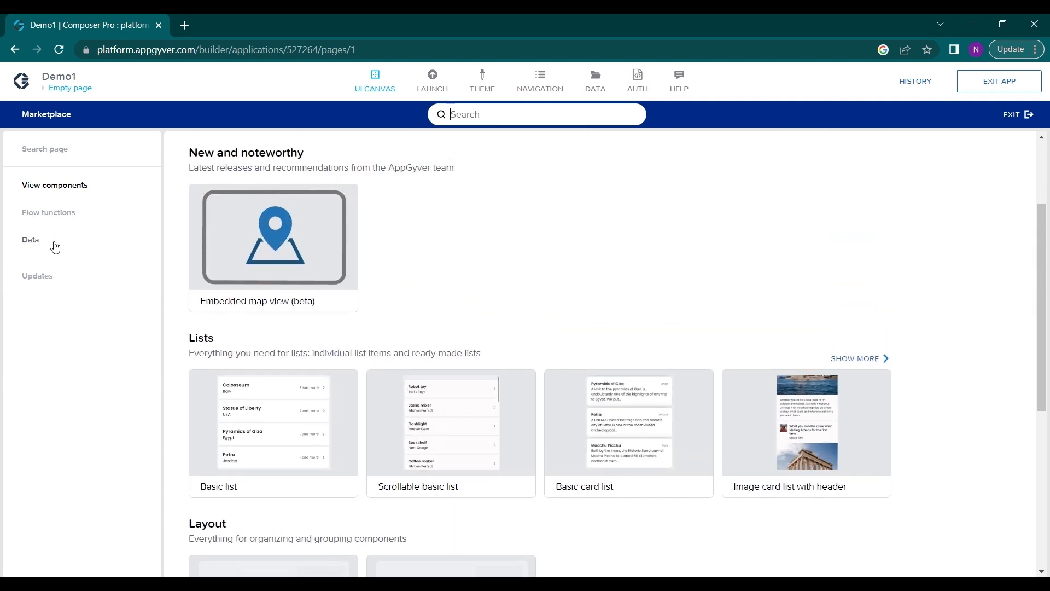
{"action": "left_click", "coordinate": [55, 247]}
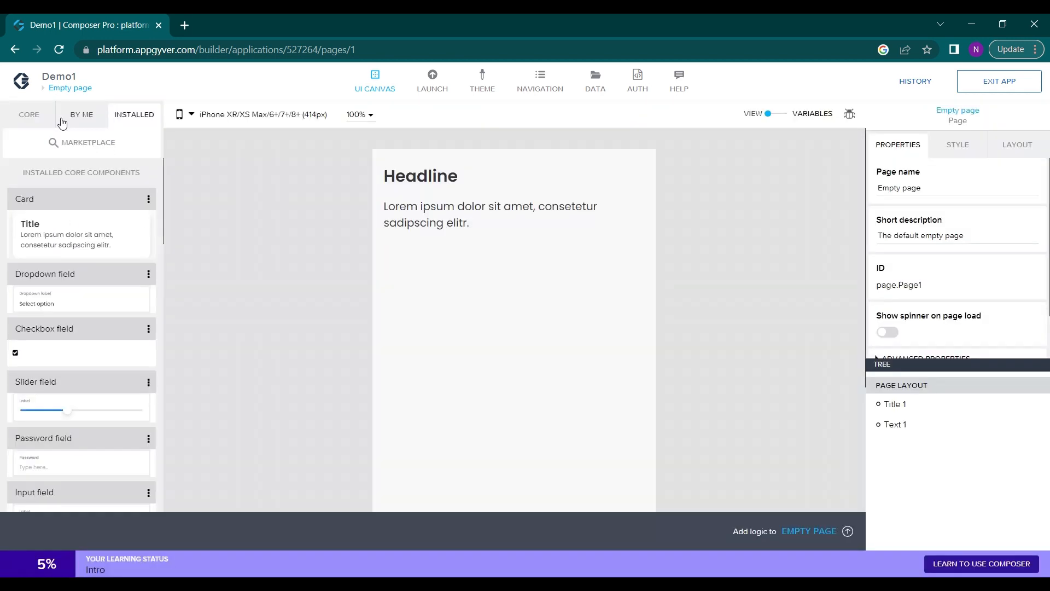
{"action": "left_click", "coordinate": [62, 120]}
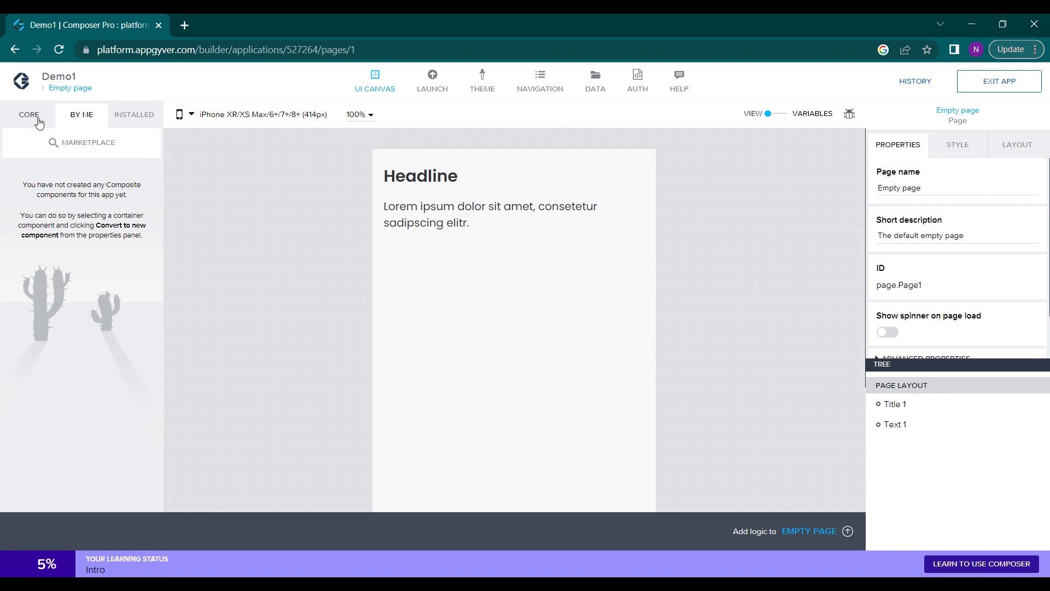
{"action": "left_click", "coordinate": [37, 117]}
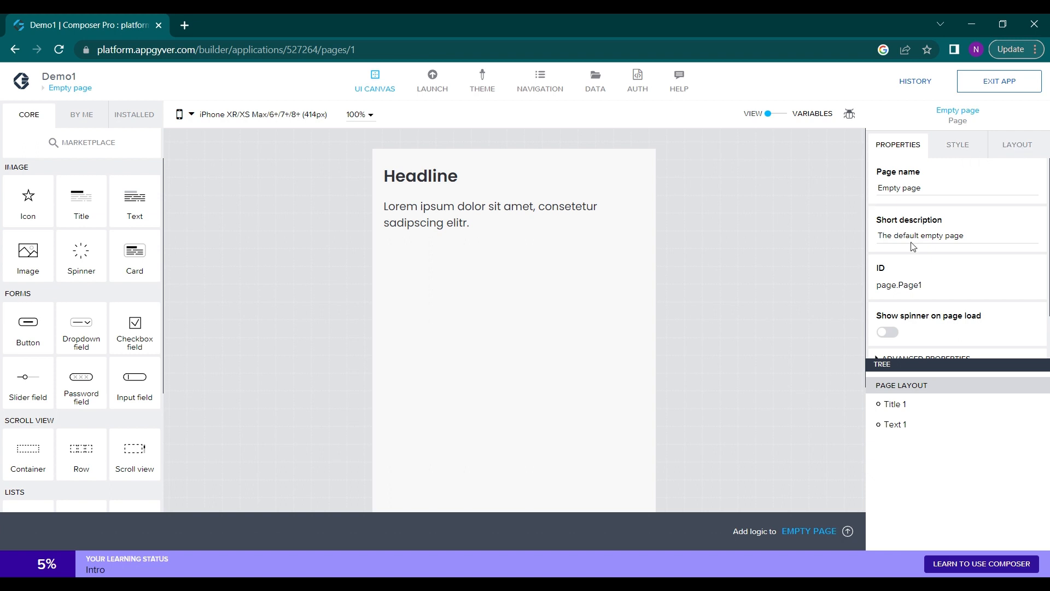
Change the content of the page's title component to "Welcome"
{"action": "left_click", "coordinate": [445, 185]}
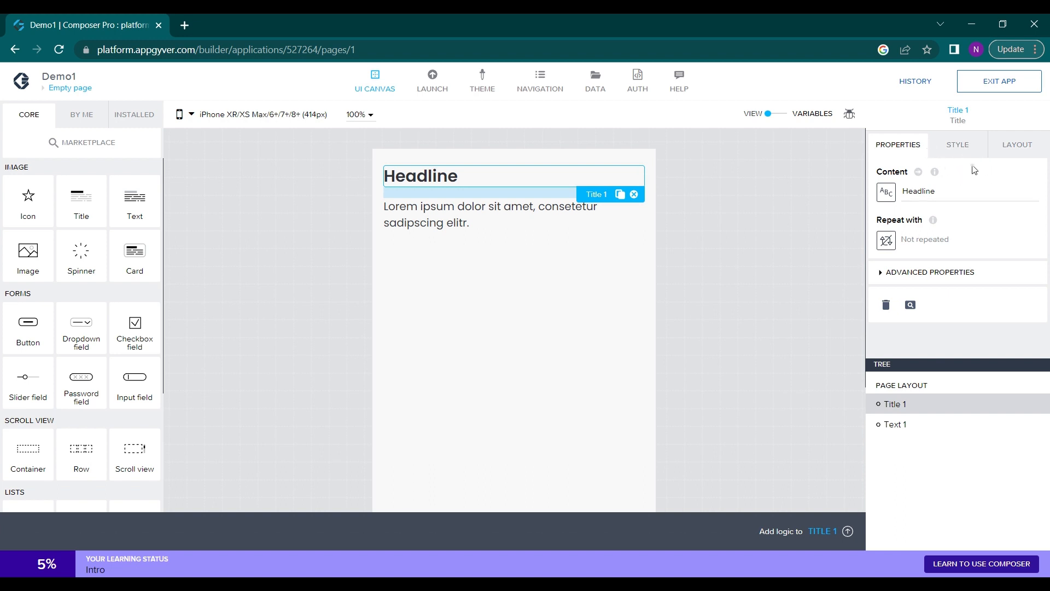
{"action": "double_click", "coordinate": [916, 191]}
{"action": "key", "text": "BackSpace"}
{"action": "type", "text": "W"}
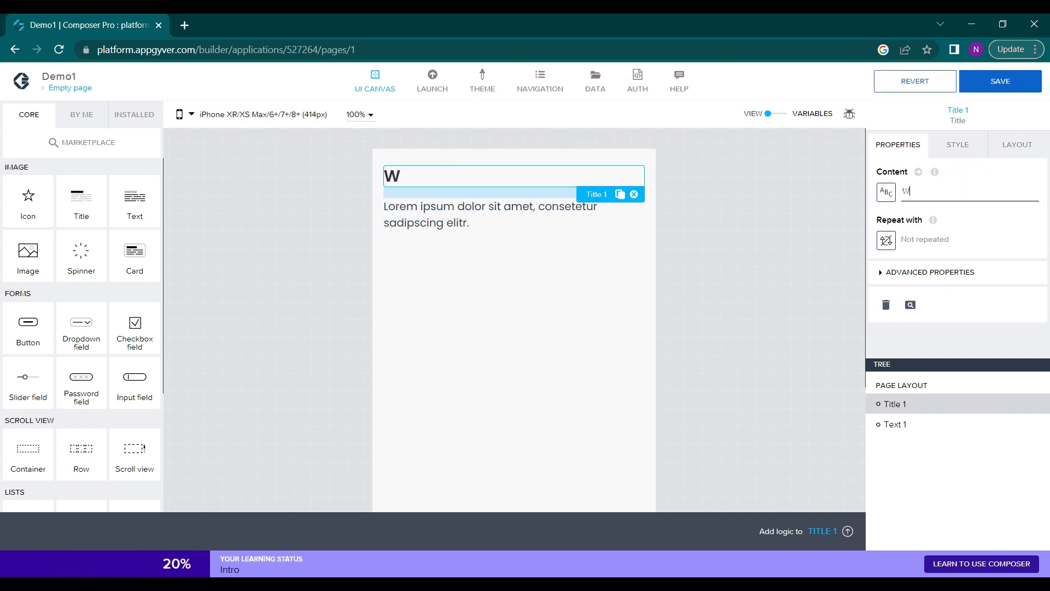
{"action": "key", "text": "BackSpace"}
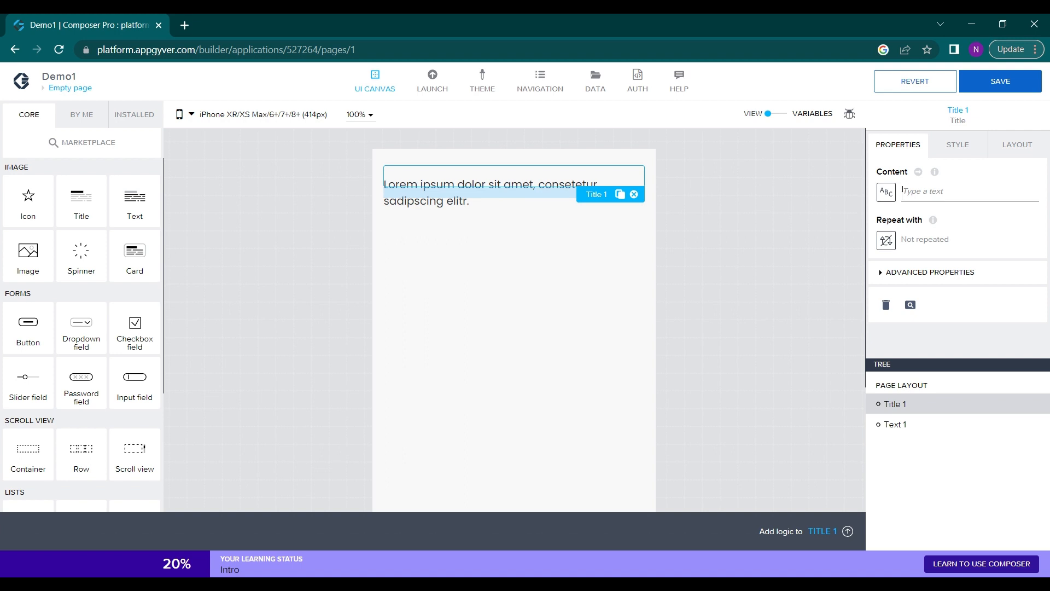
{"action": "type", "text": "W"}
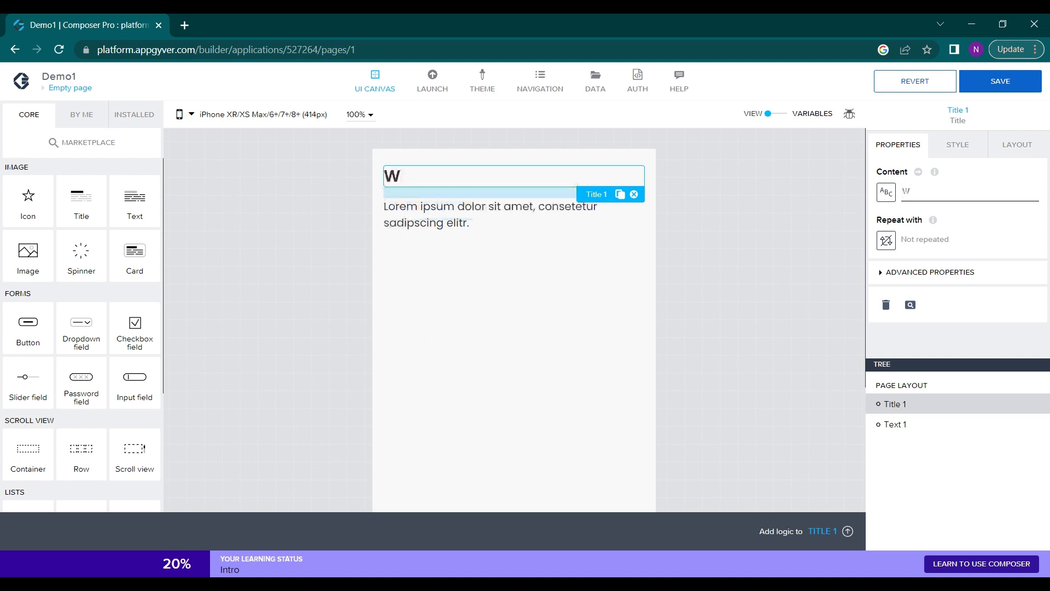
{"action": "type", "text": "elcome"}
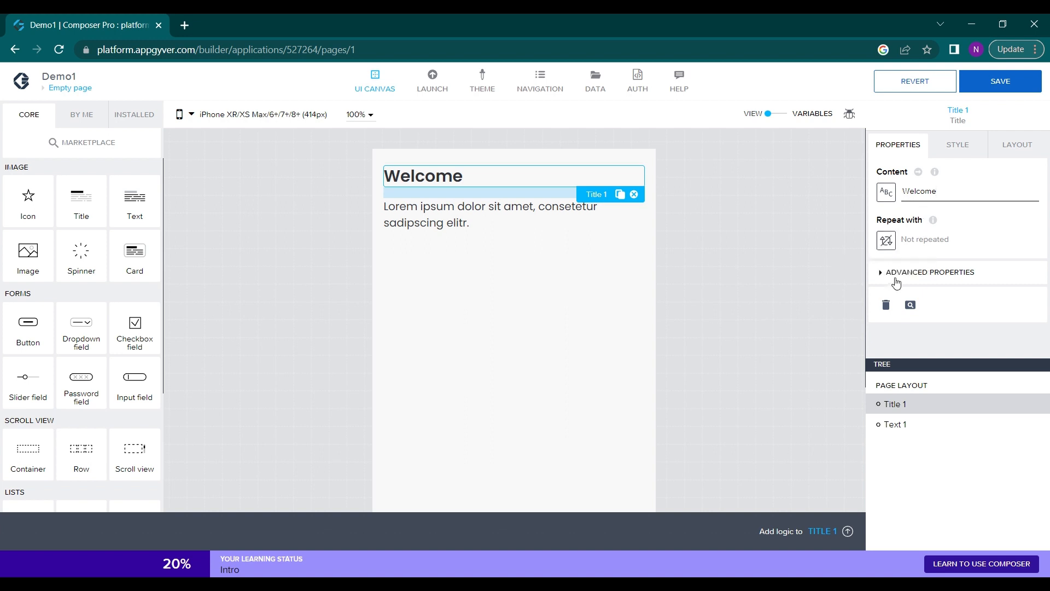
Replace the placeholder paragraph below the title with "Enter your name."
{"action": "left_click", "coordinate": [554, 225]}
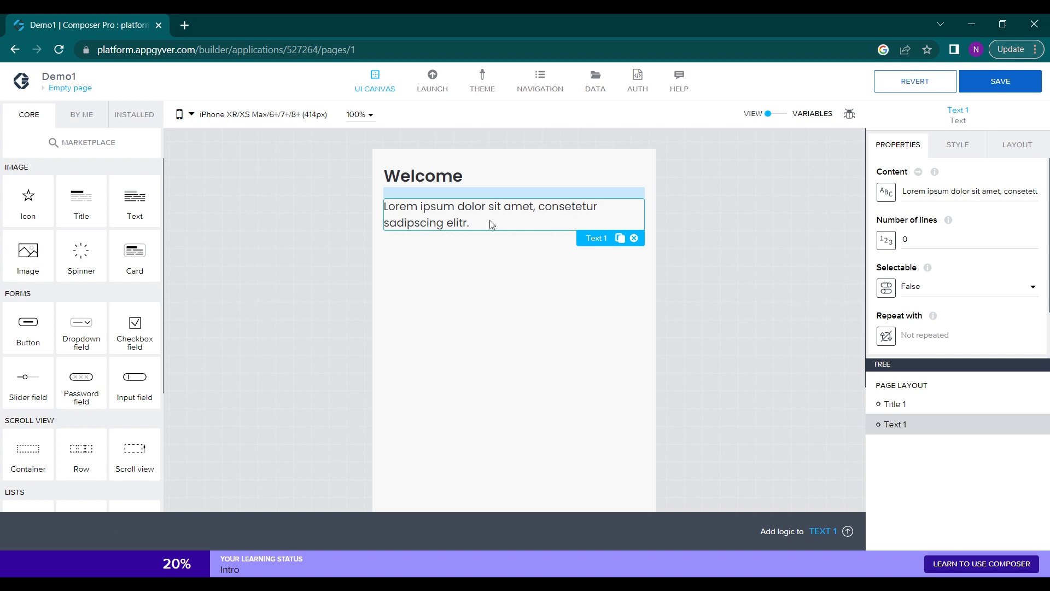
{"action": "left_click", "coordinate": [918, 190]}
{"action": "key", "text": "ctrl+a"}
{"action": "key", "text": "BackSpace"}
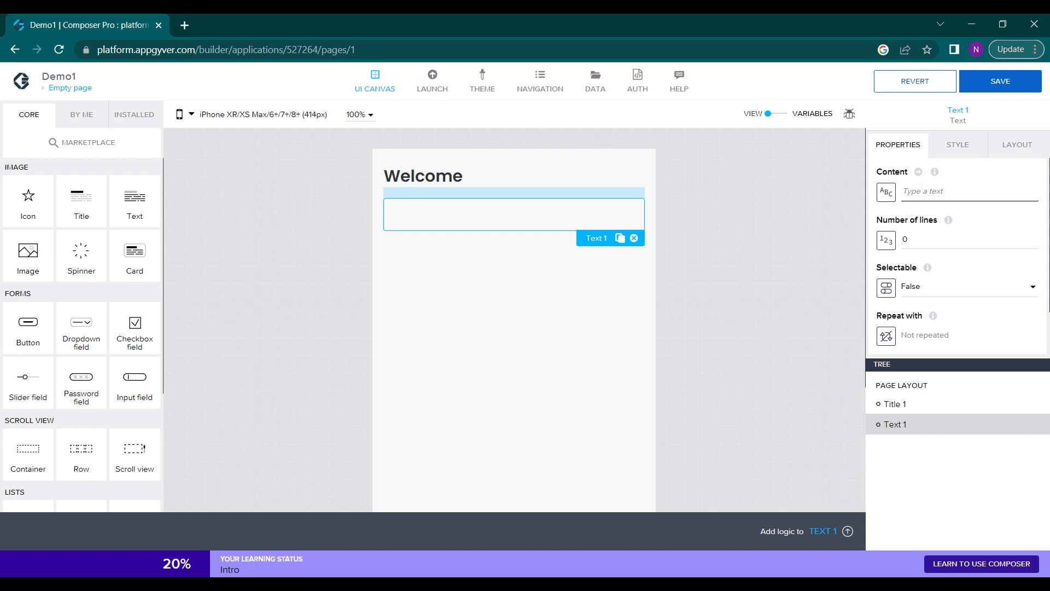
{"action": "type", "text": "Enter your name."}
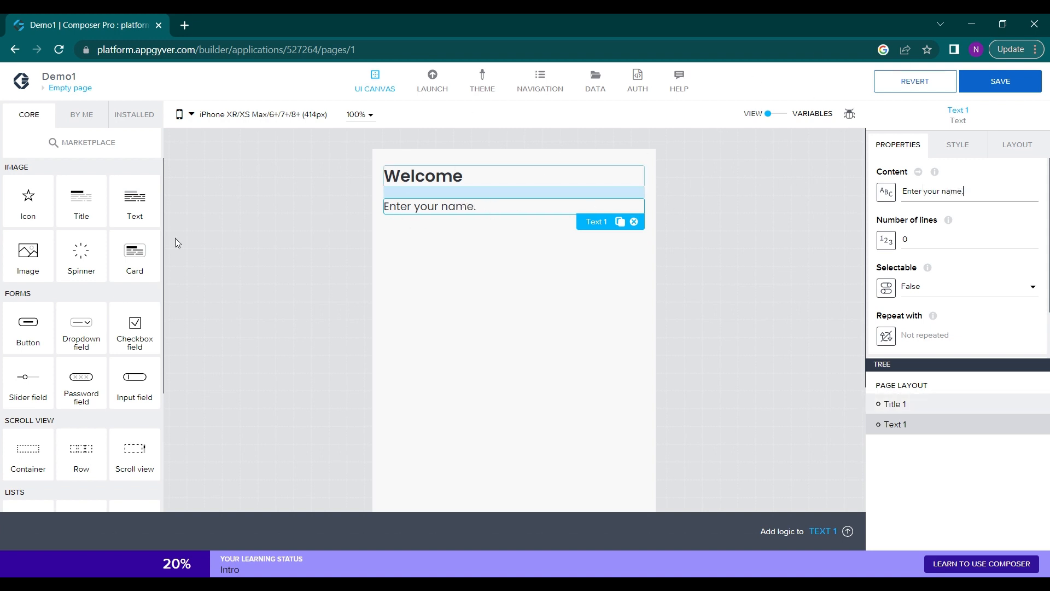
Add an Image component to the page and move it above the title in the page layout
{"action": "left_click_drag", "start_coordinate": [25, 272], "coordinate": [474, 241]}
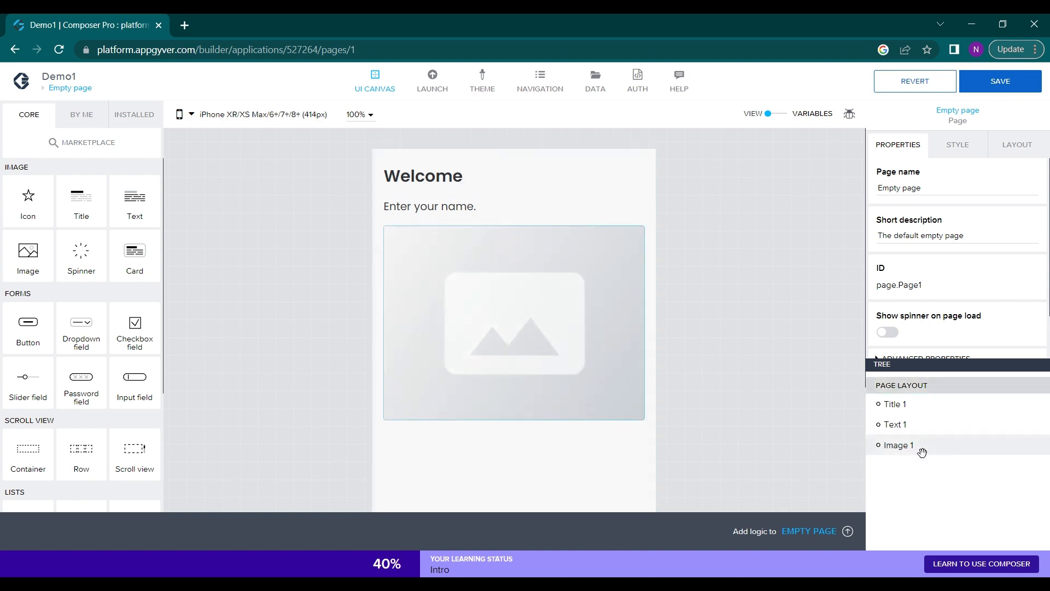
{"action": "left_click_drag", "start_coordinate": [915, 403], "coordinate": [909, 398]}
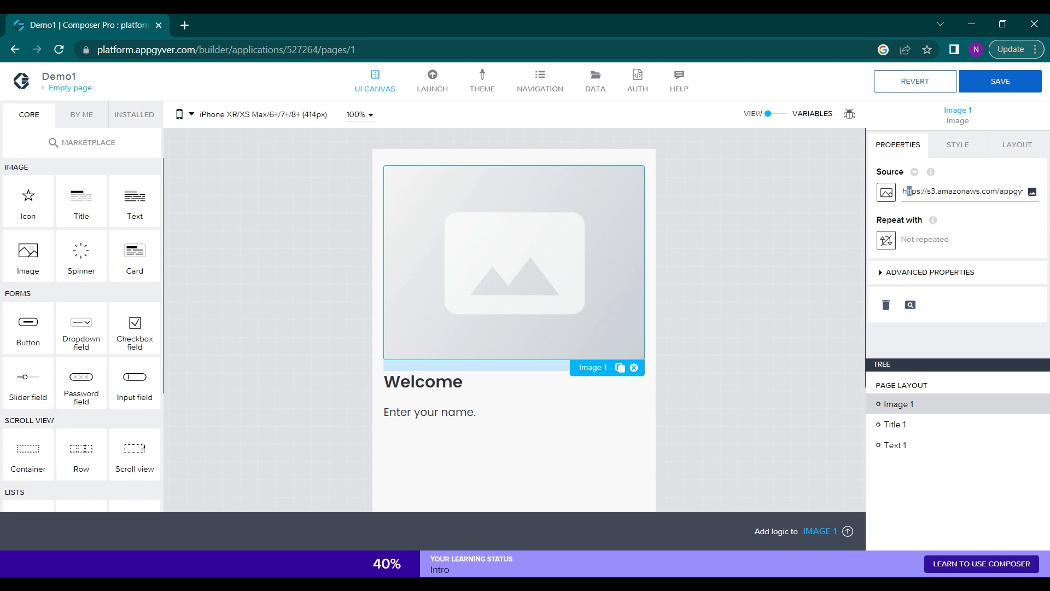
Open the asset library for the image component's source and upload a picture file to it
{"action": "left_click_drag", "start_coordinate": [908, 191], "coordinate": [1028, 200]}
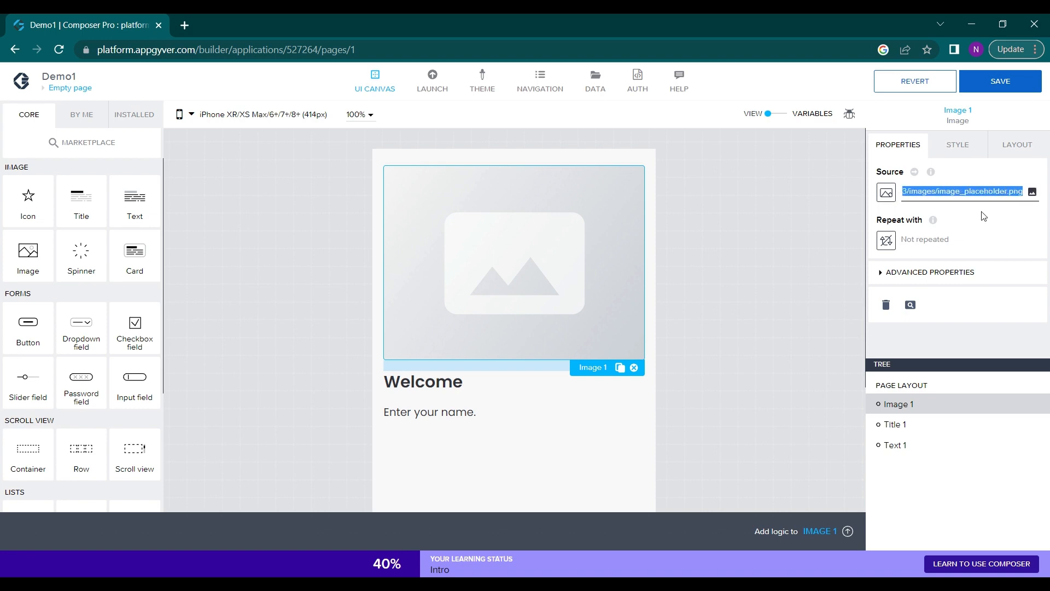
{"action": "left_click", "coordinate": [1032, 196]}
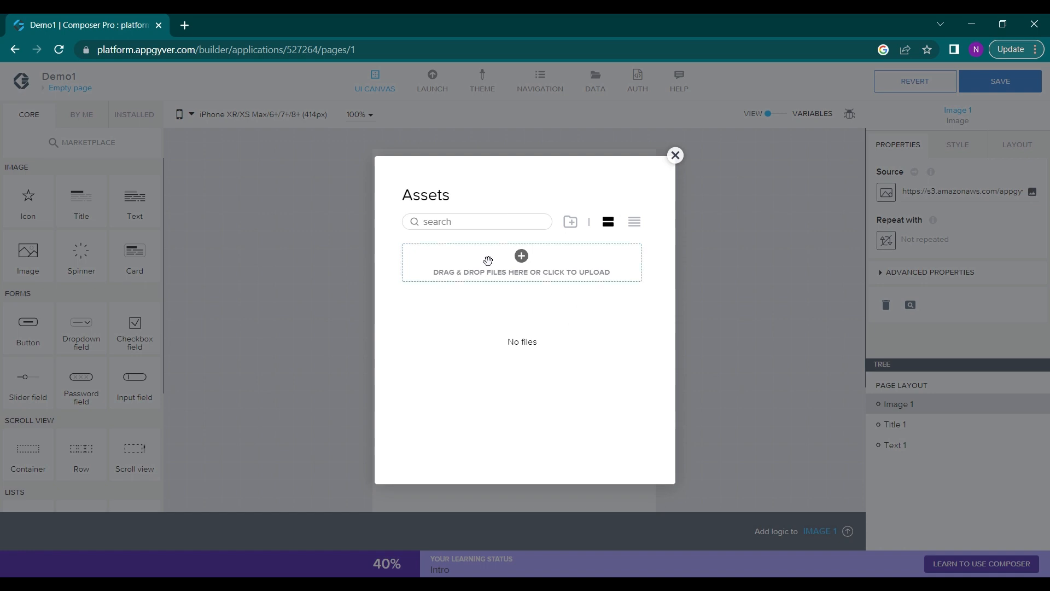
{"action": "left_click", "coordinate": [488, 262]}
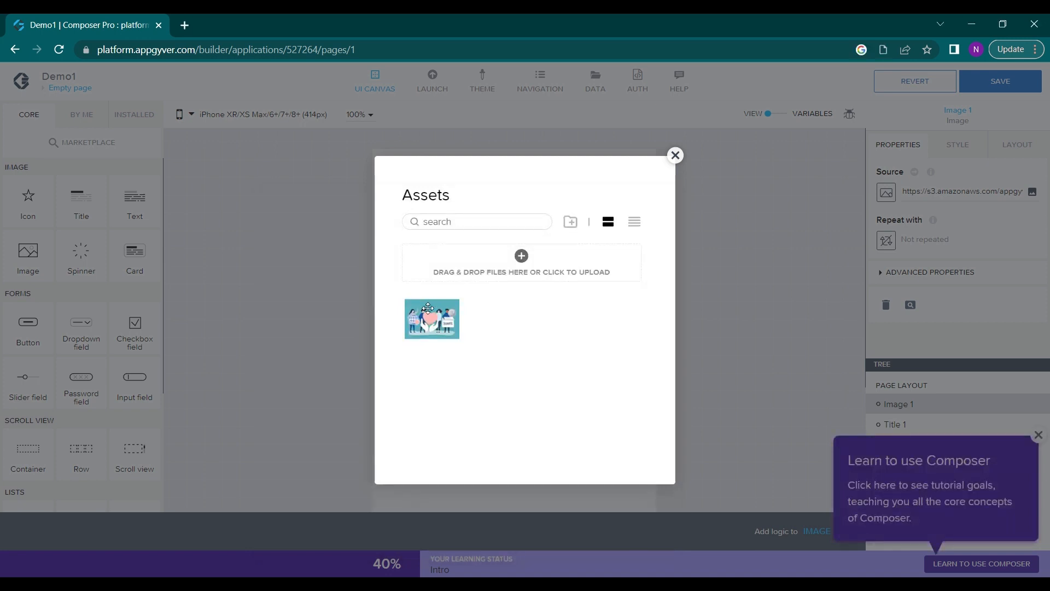
Use the uploaded picture 43091.jpg as the image component's source and dismiss the Learn to use Composer pop-up
{"action": "left_click", "coordinate": [435, 325]}
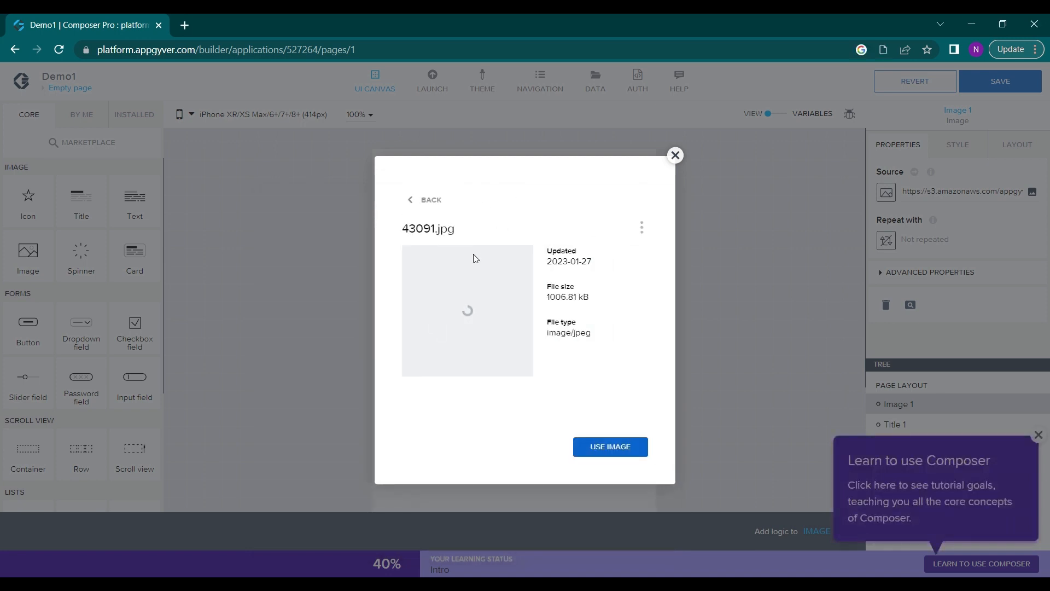
{"action": "left_click", "coordinate": [607, 446]}
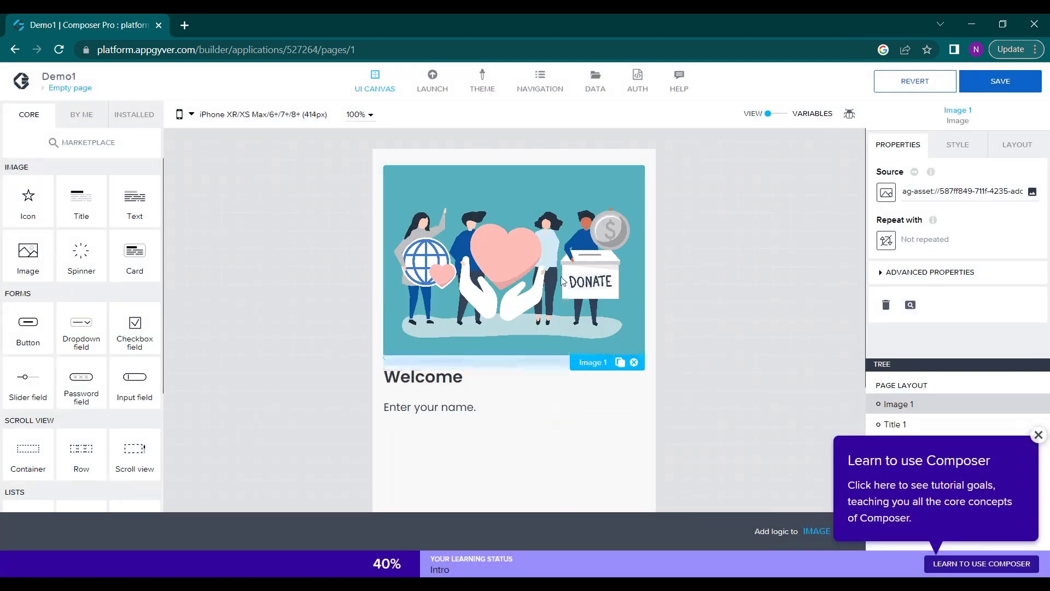
{"action": "scroll", "coordinate": [551, 410], "scroll_direction": "down", "scroll_amount": 1}
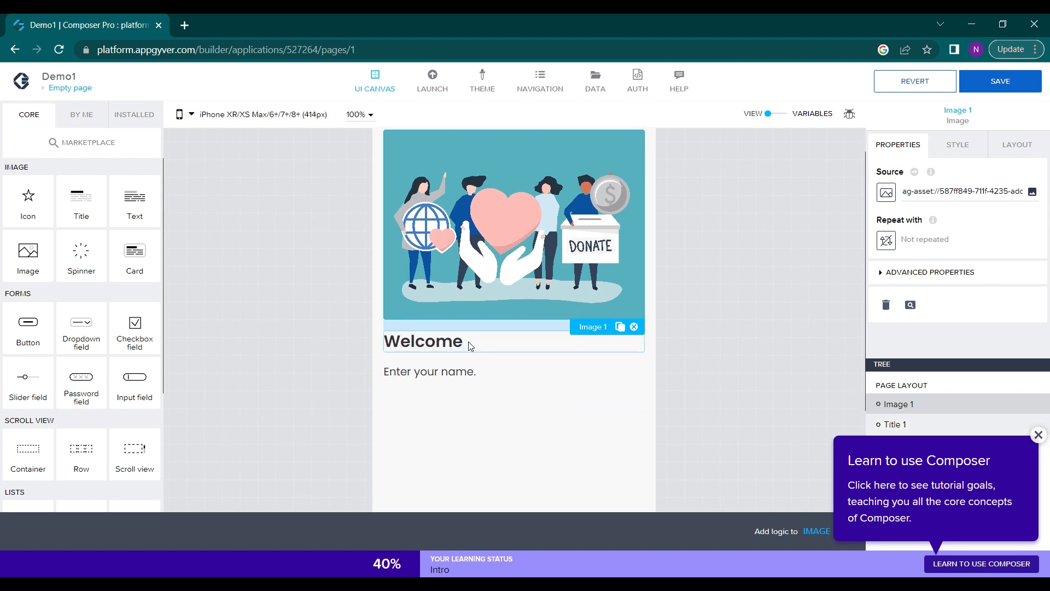
{"action": "scroll", "coordinate": [602, 389], "scroll_direction": "down", "scroll_amount": 1}
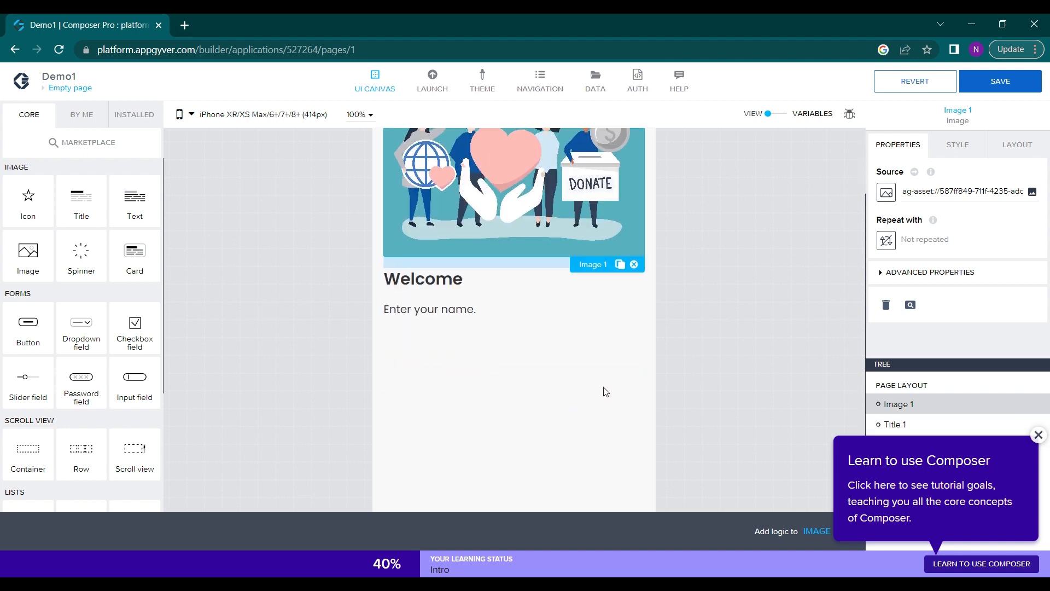
{"action": "left_click", "coordinate": [1038, 435]}
{"action": "scroll", "coordinate": [598, 344], "scroll_direction": "up", "scroll_amount": 2}
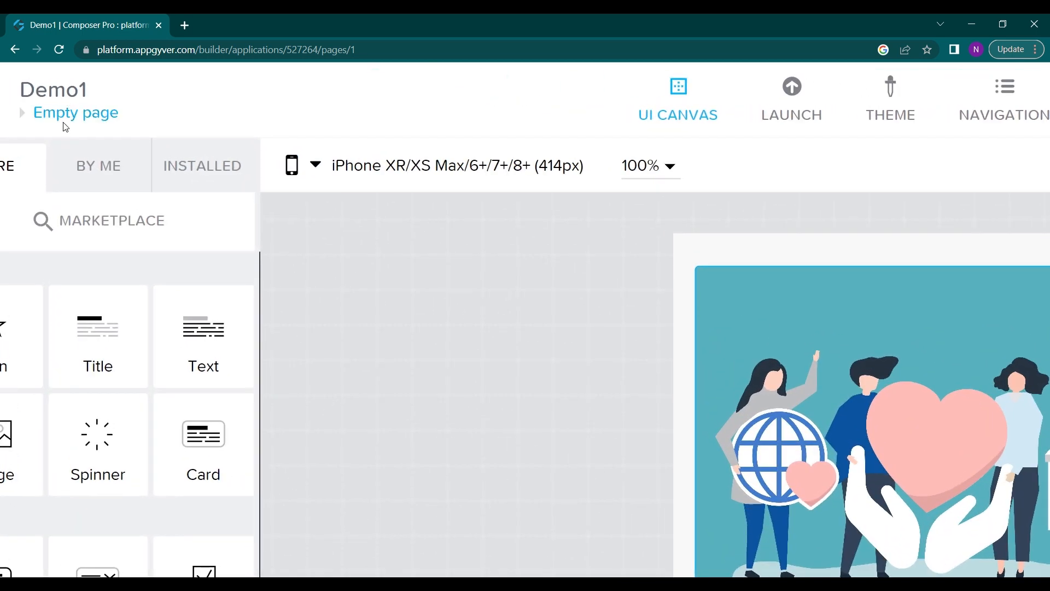
Save the app from the page overview and add a new page named Page1
{"action": "left_click", "coordinate": [66, 123]}
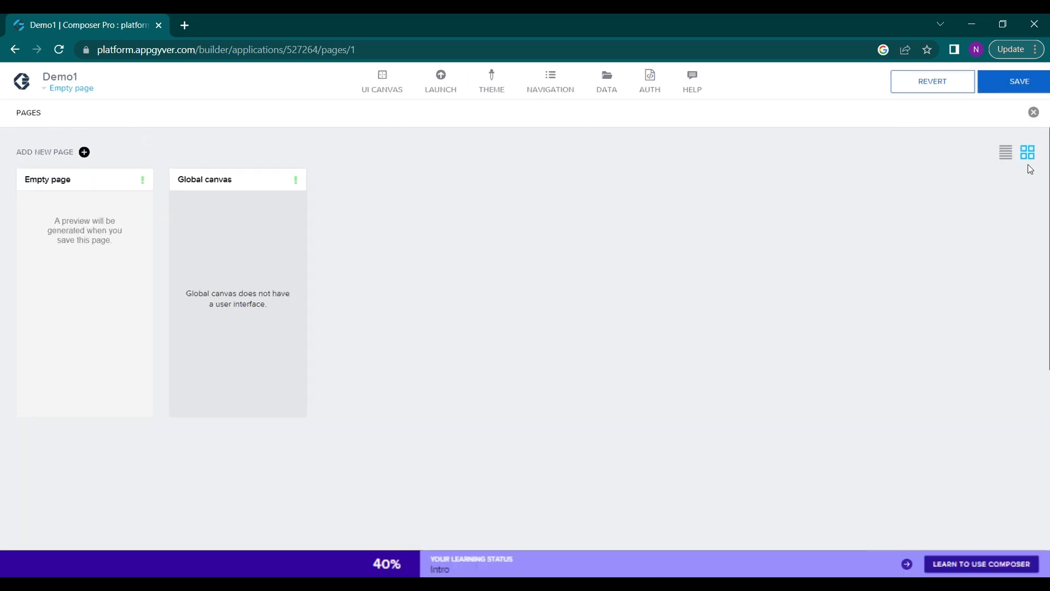
{"action": "left_click", "coordinate": [1007, 90]}
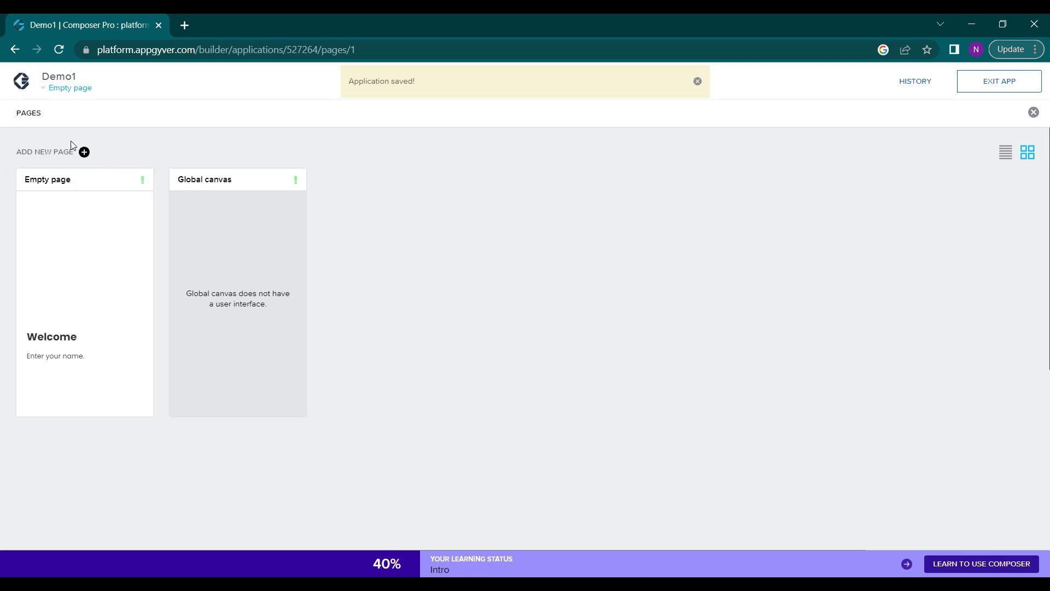
{"action": "left_click", "coordinate": [84, 152]}
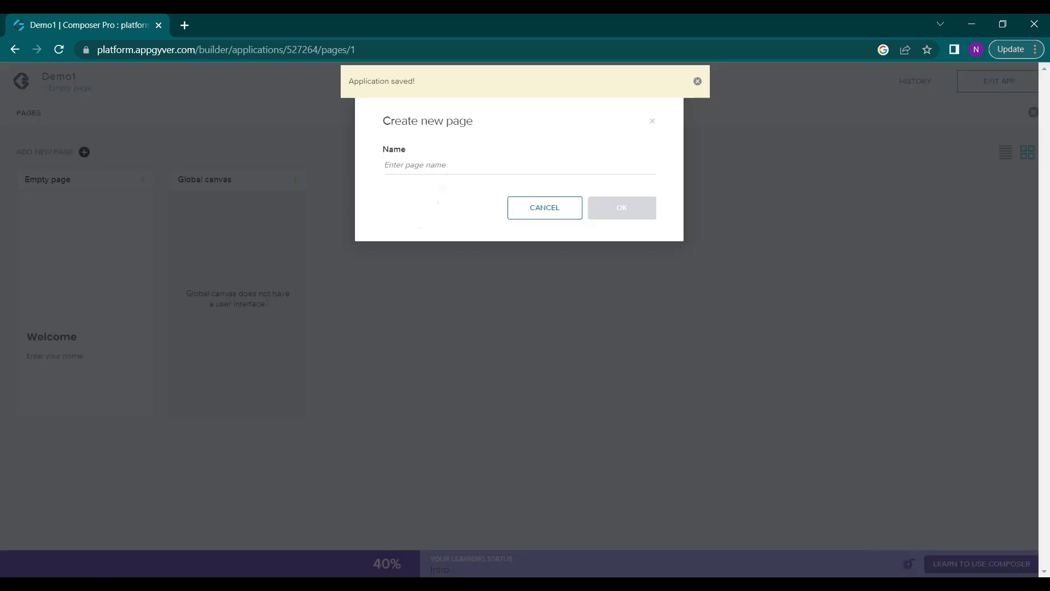
{"action": "type", "text": "P"}
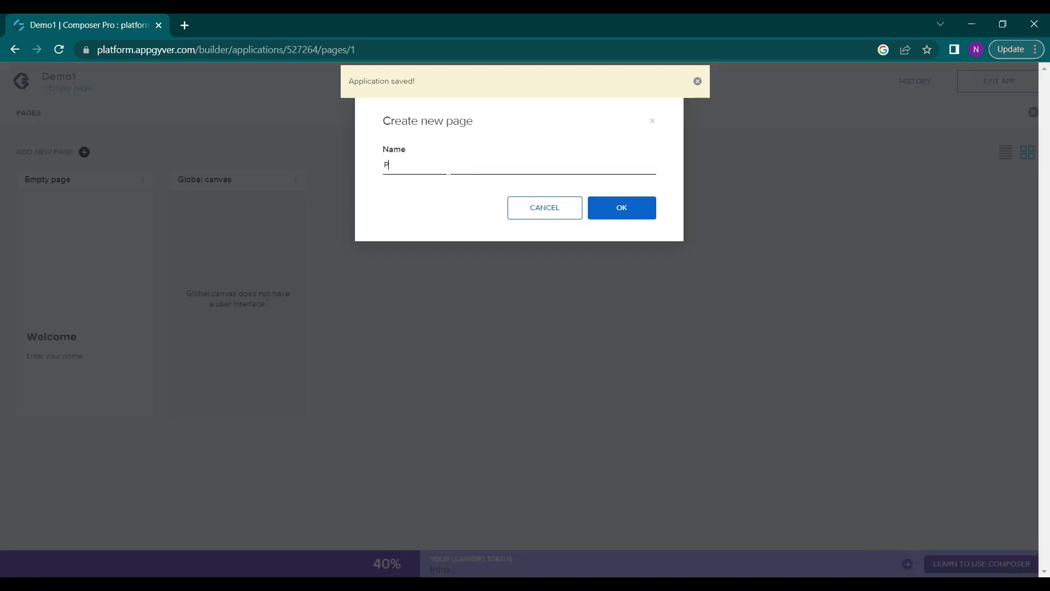
{"action": "type", "text": "age1"}
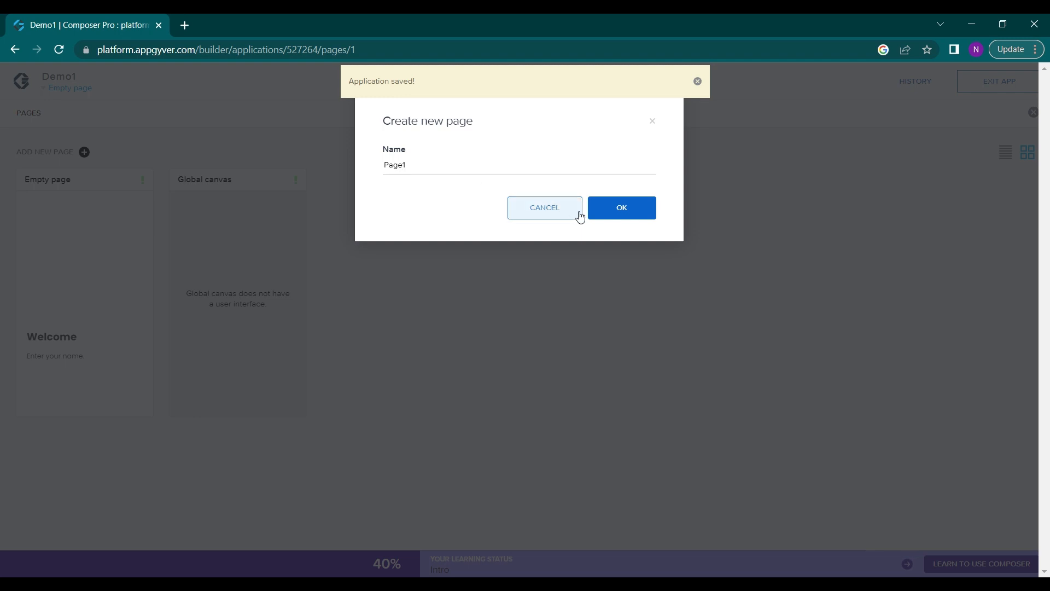
{"action": "left_click", "coordinate": [626, 207]}
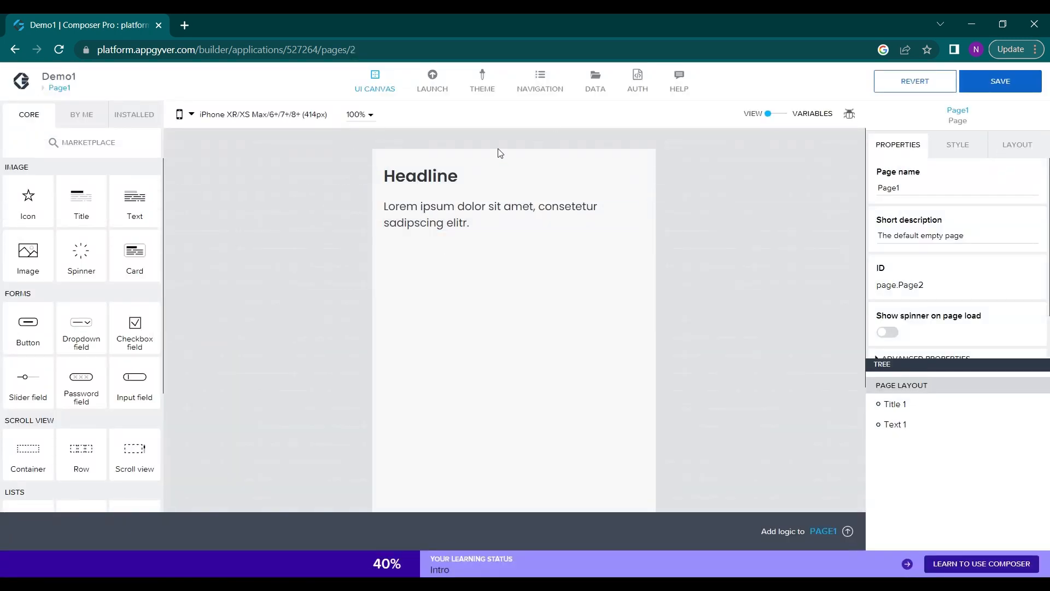
Change the content of Page1's title component to "How are you"
{"action": "left_click", "coordinate": [470, 183]}
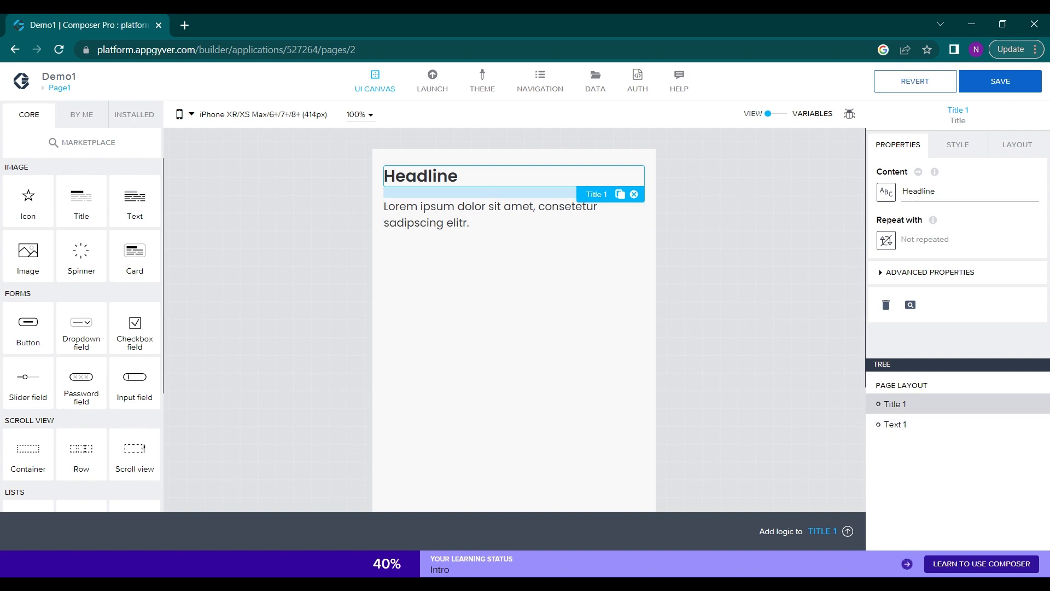
{"action": "left_click_drag", "start_coordinate": [936, 191], "coordinate": [876, 201]}
{"action": "type", "text": "Ho"}
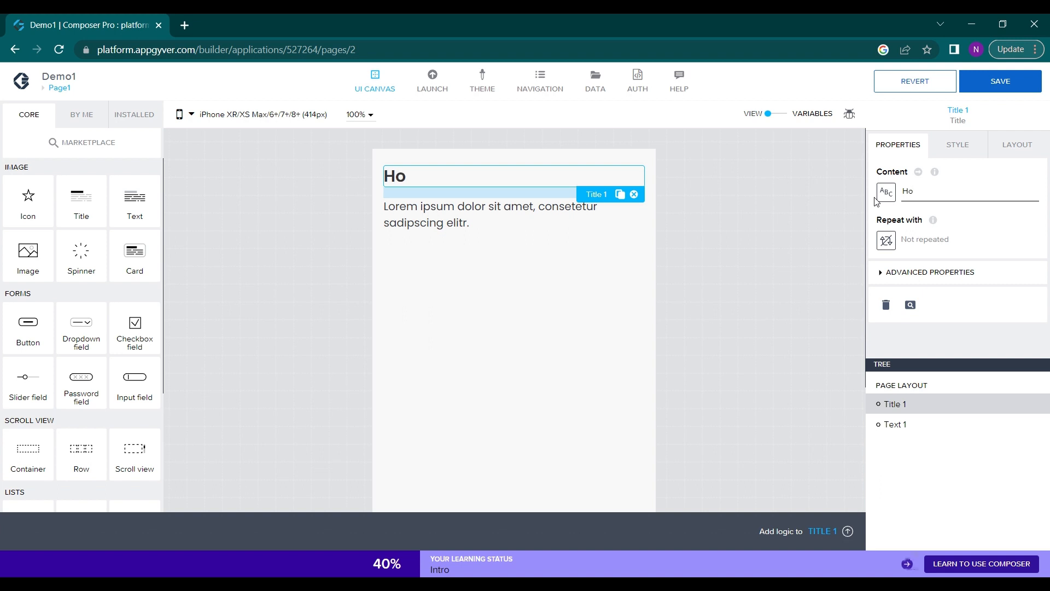
{"action": "type", "text": "w are you"}
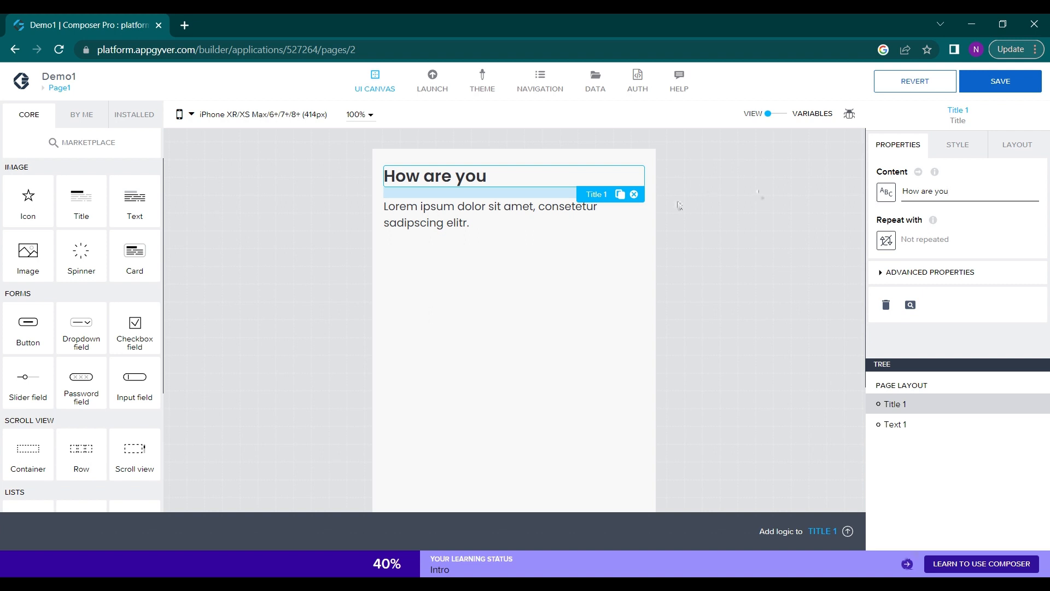
Clear the placeholder content of the text component below the title on Page1
{"action": "left_click", "coordinate": [536, 213]}
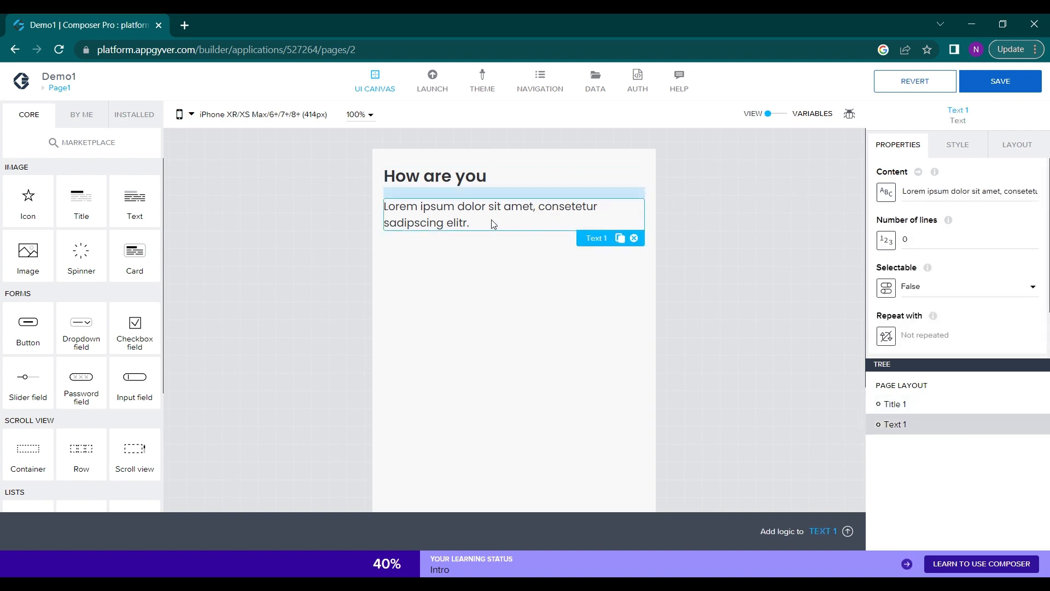
{"action": "left_click", "coordinate": [934, 191]}
{"action": "key", "text": "ctrl+a"}
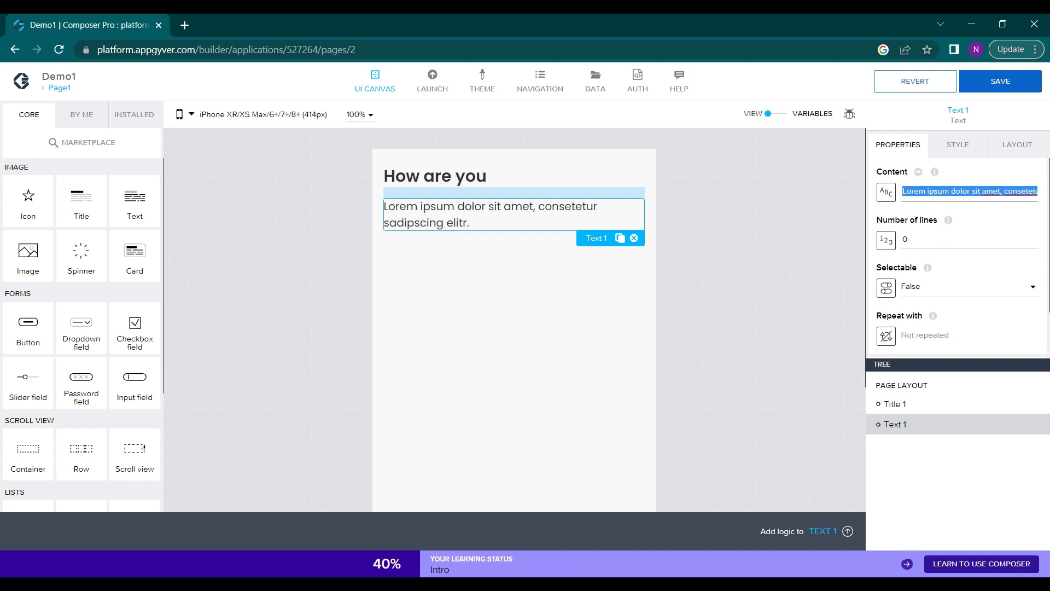
{"action": "key", "text": "BackSpace"}
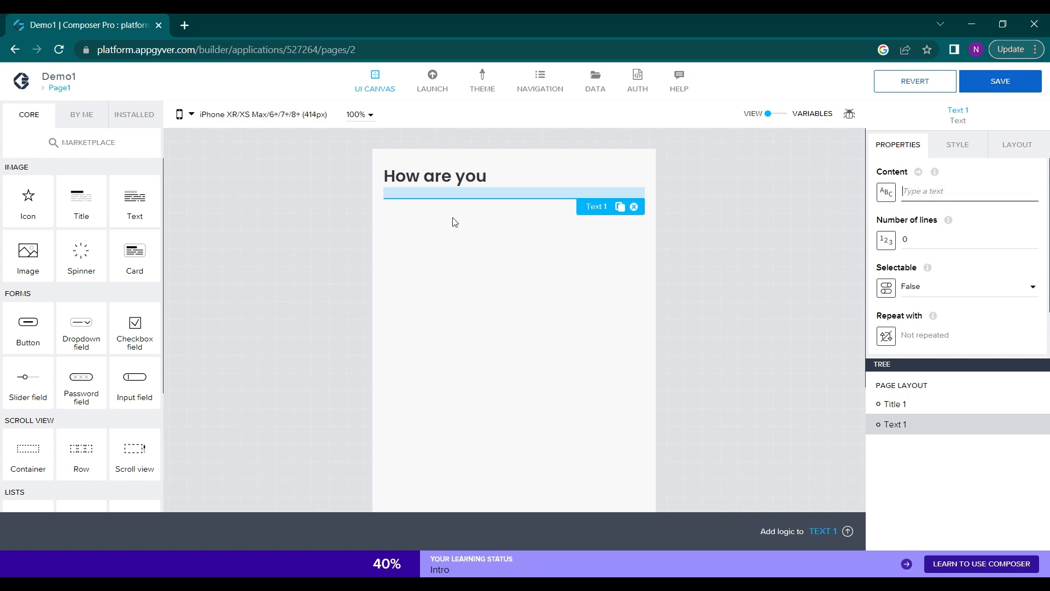
{"action": "left_click", "coordinate": [453, 221]}
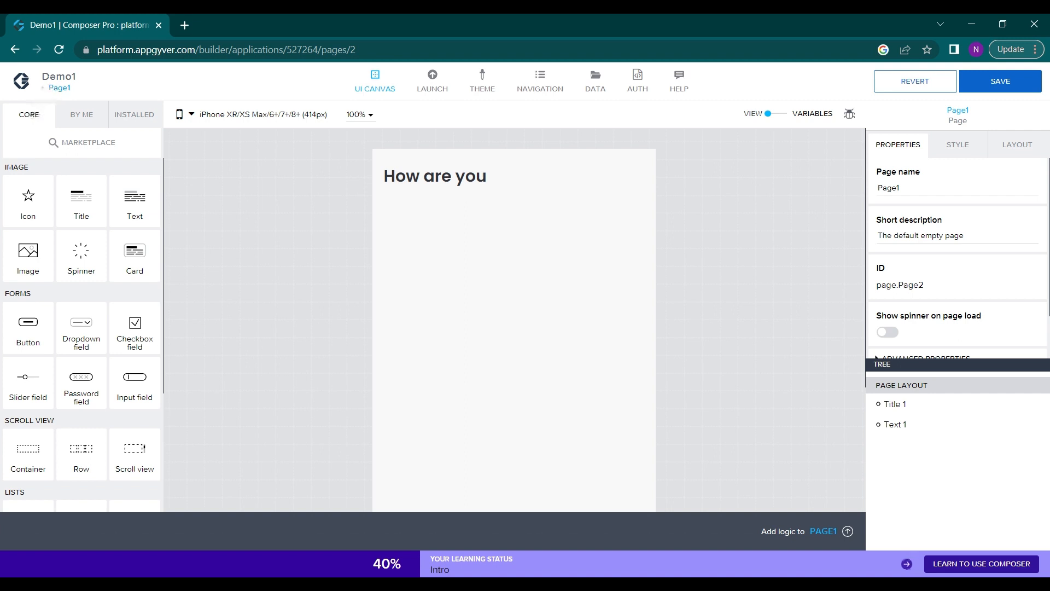
Save the app and switch from Page1 to the page named Empty page
{"action": "left_click", "coordinate": [58, 88]}
{"action": "left_click", "coordinate": [75, 273]}
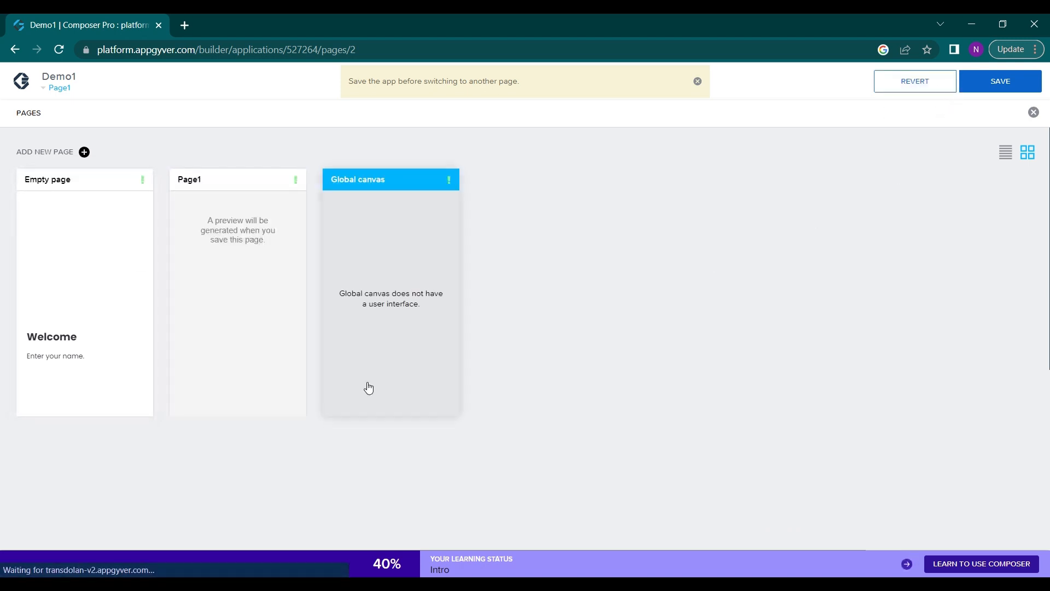
{"action": "double_click", "coordinate": [76, 225]}
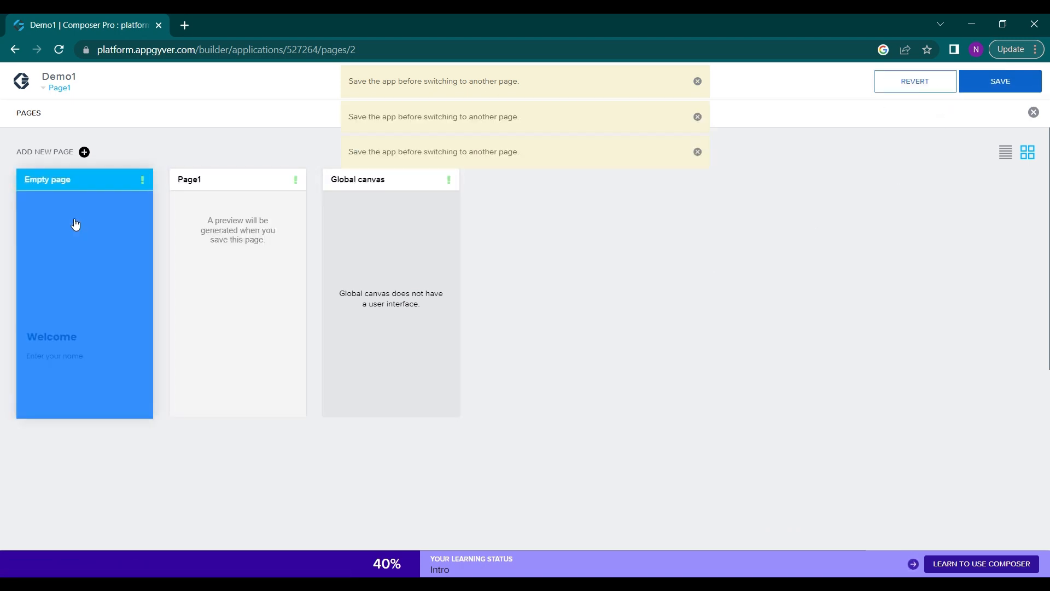
{"action": "left_click", "coordinate": [60, 184]}
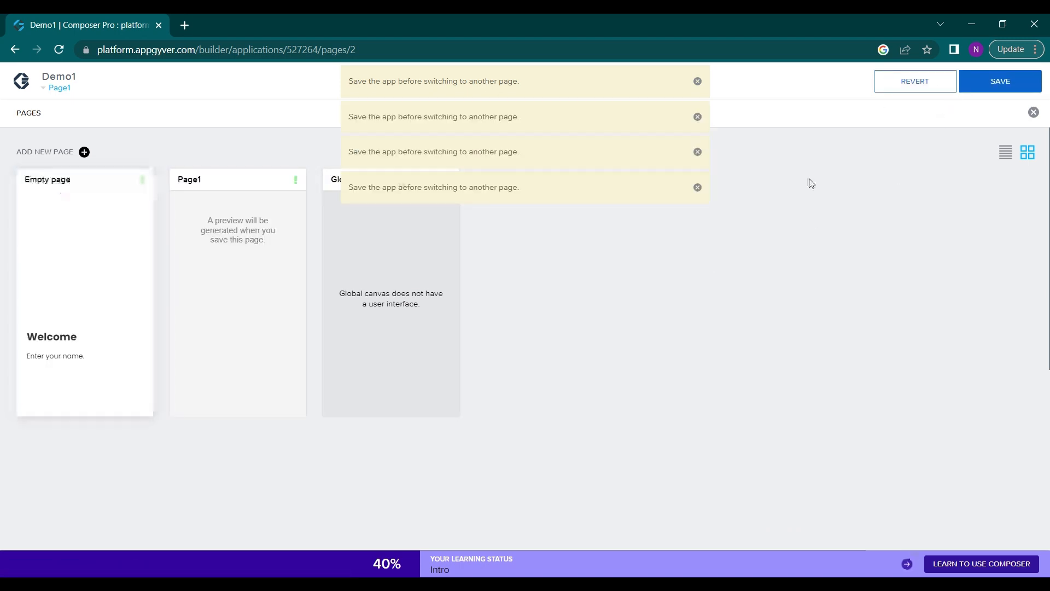
{"action": "left_click", "coordinate": [1002, 81]}
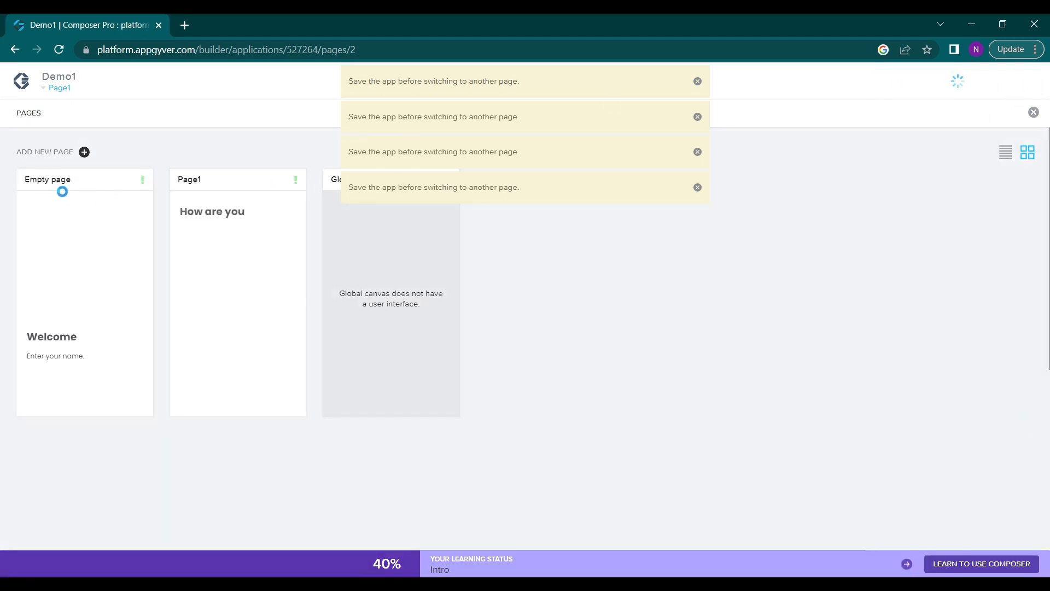
{"action": "left_click", "coordinate": [51, 179]}
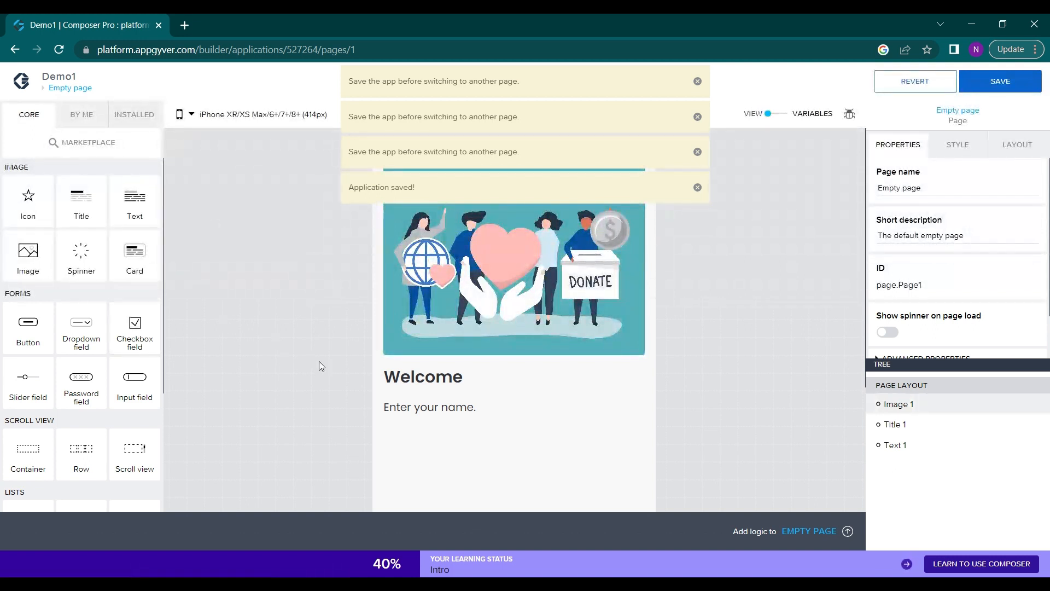
Add an Input field below the "Enter your name." text and clear its label
{"action": "scroll", "coordinate": [412, 406], "scroll_direction": "down", "scroll_amount": 1}
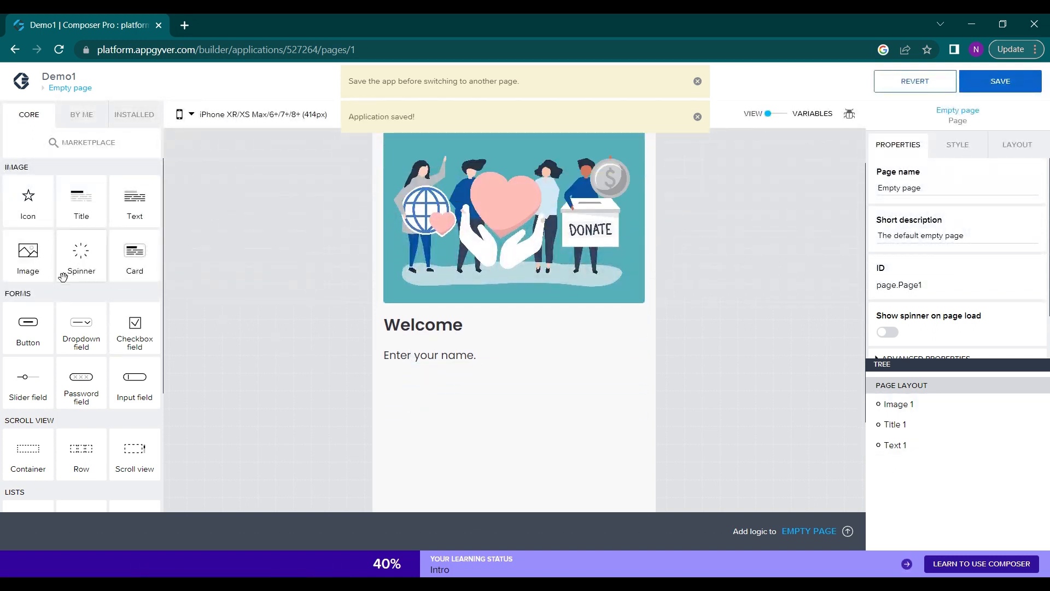
{"action": "scroll", "coordinate": [66, 303], "scroll_direction": "down", "scroll_amount": 1}
{"action": "scroll", "coordinate": [65, 303], "scroll_direction": "down", "scroll_amount": 1}
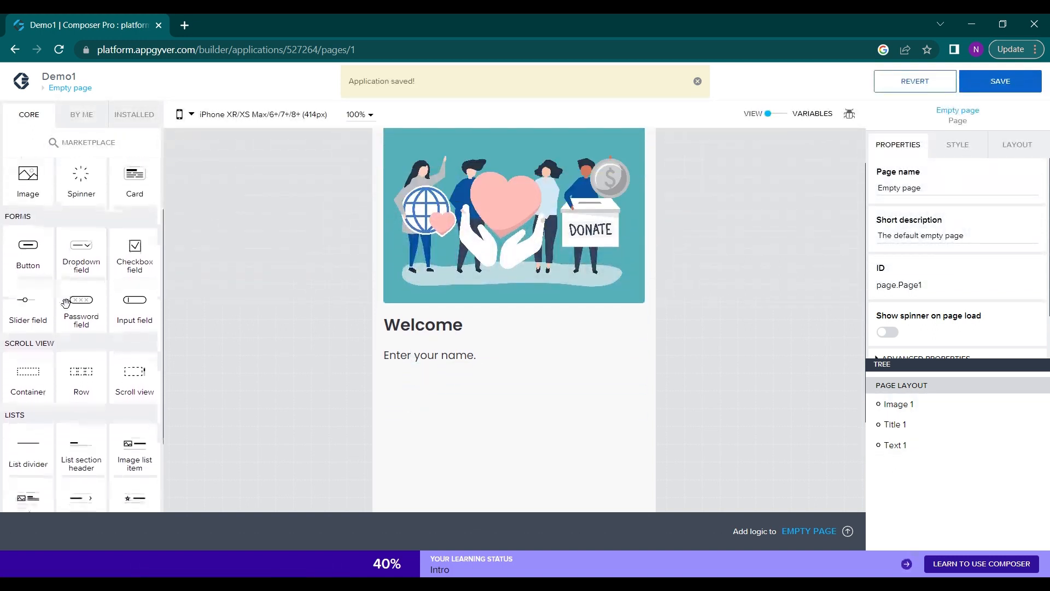
{"action": "left_click_drag", "start_coordinate": [135, 313], "coordinate": [415, 377]}
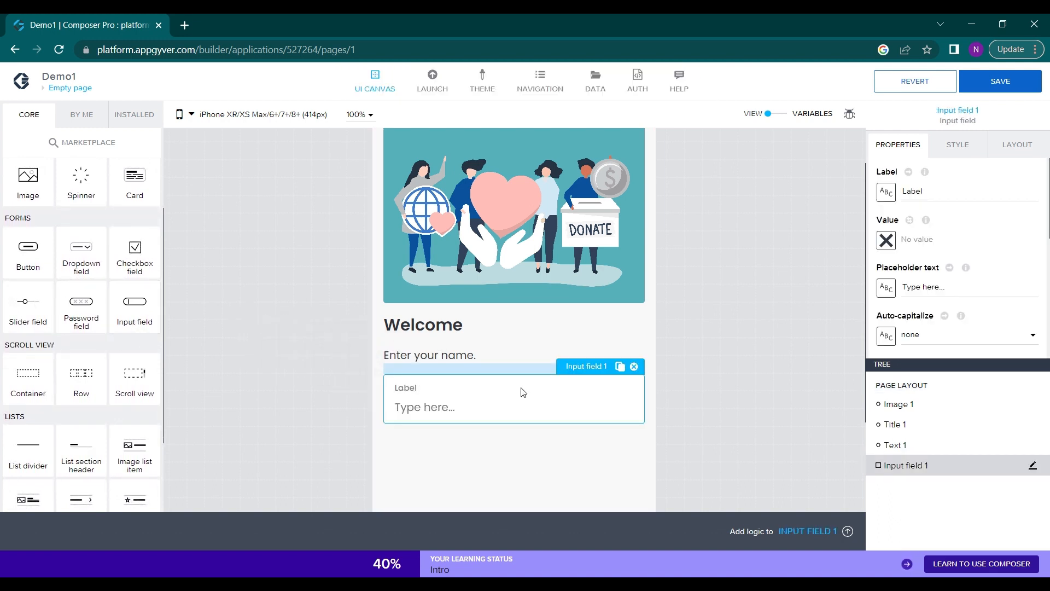
{"action": "scroll", "coordinate": [502, 386], "scroll_direction": "down", "scroll_amount": 1}
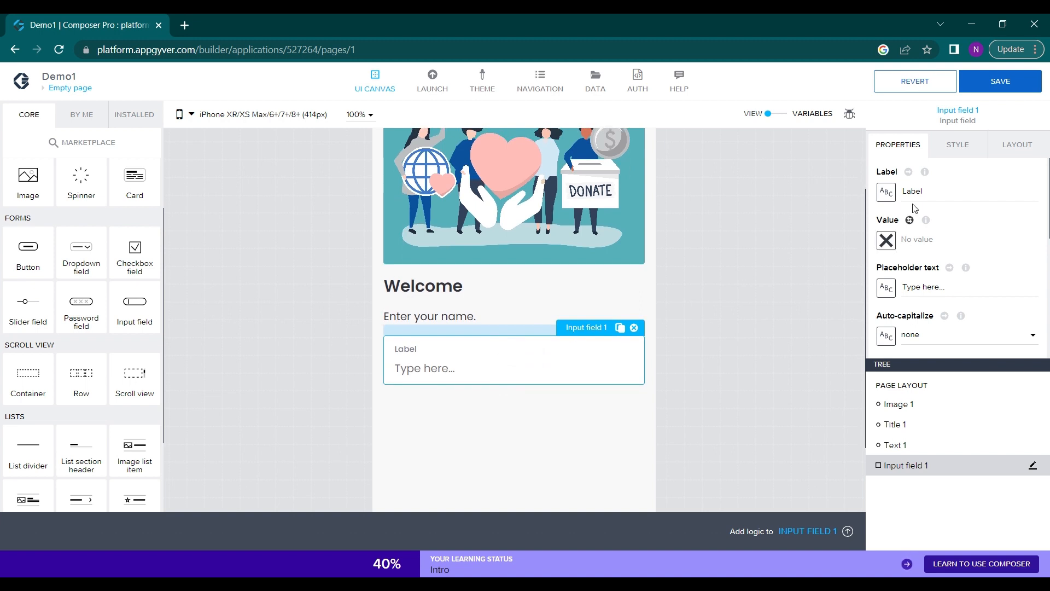
{"action": "left_click_drag", "start_coordinate": [921, 191], "coordinate": [898, 198]}
{"action": "key", "text": "BackSpace"}
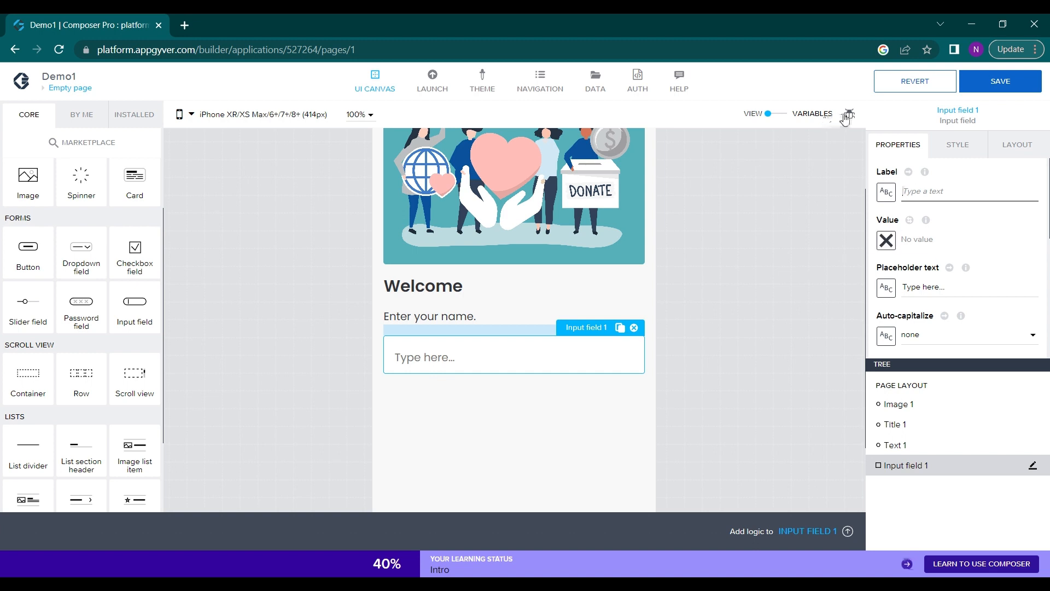
Switch the page to its variables view, add an app variable with the Text value type and select it
{"action": "left_click", "coordinate": [812, 114]}
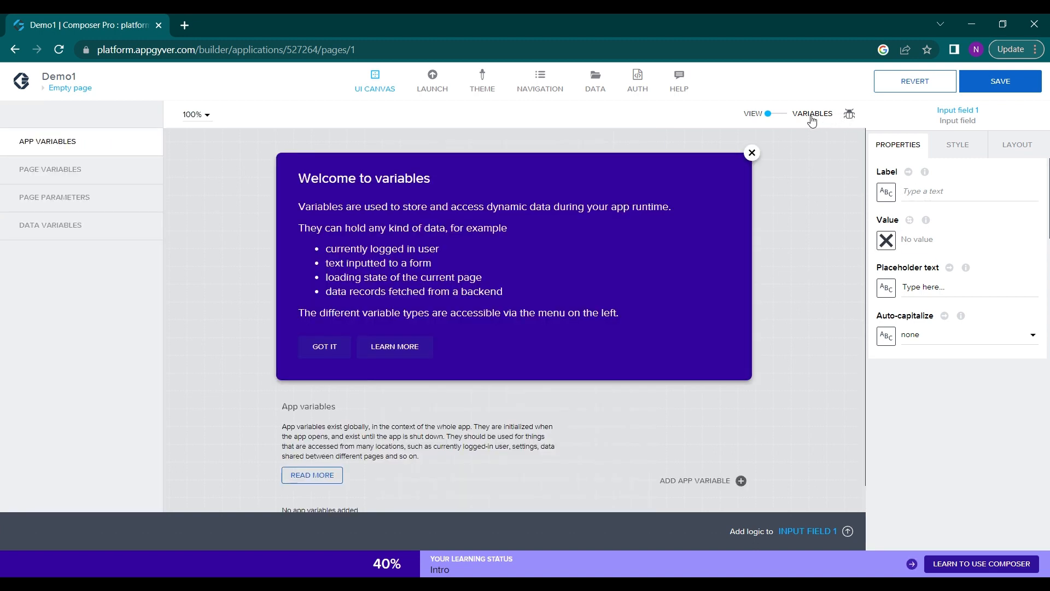
{"action": "scroll", "coordinate": [428, 312], "scroll_direction": "down", "scroll_amount": 1}
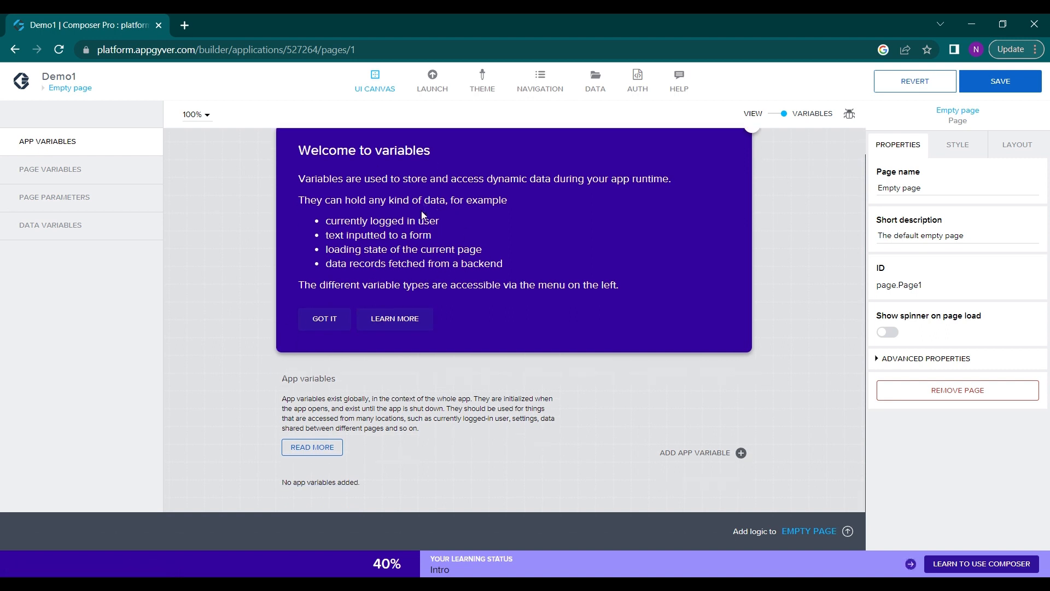
{"action": "scroll", "coordinate": [514, 312], "scroll_direction": "up", "scroll_amount": 1}
{"action": "scroll", "coordinate": [514, 311], "scroll_direction": "down", "scroll_amount": 1}
{"action": "scroll", "coordinate": [683, 458], "scroll_direction": "up", "scroll_amount": 5}
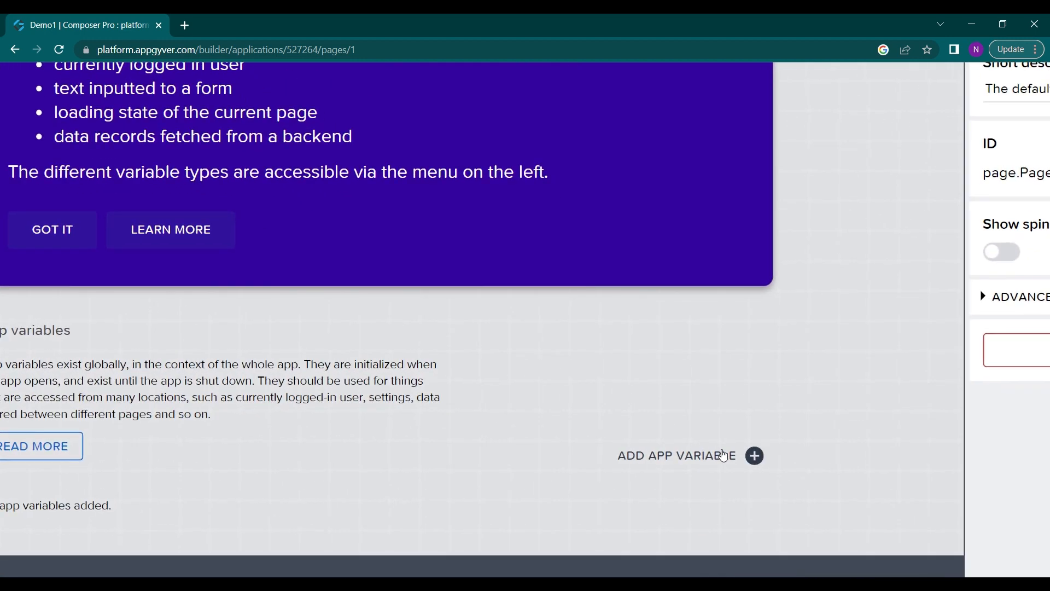
{"action": "scroll", "coordinate": [667, 468], "scroll_direction": "down", "scroll_amount": 5}
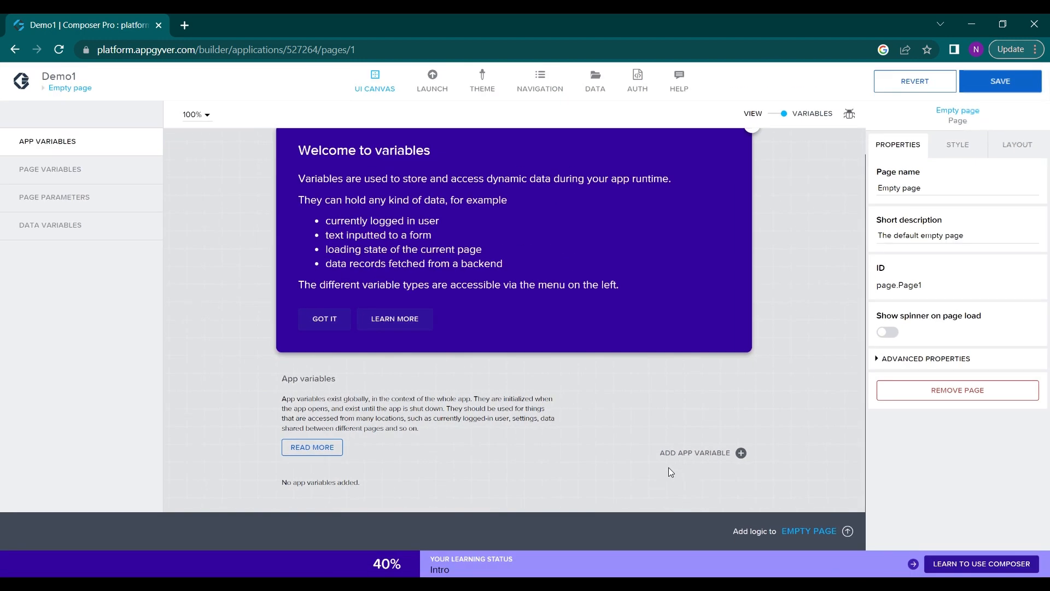
{"action": "left_click", "coordinate": [729, 452]}
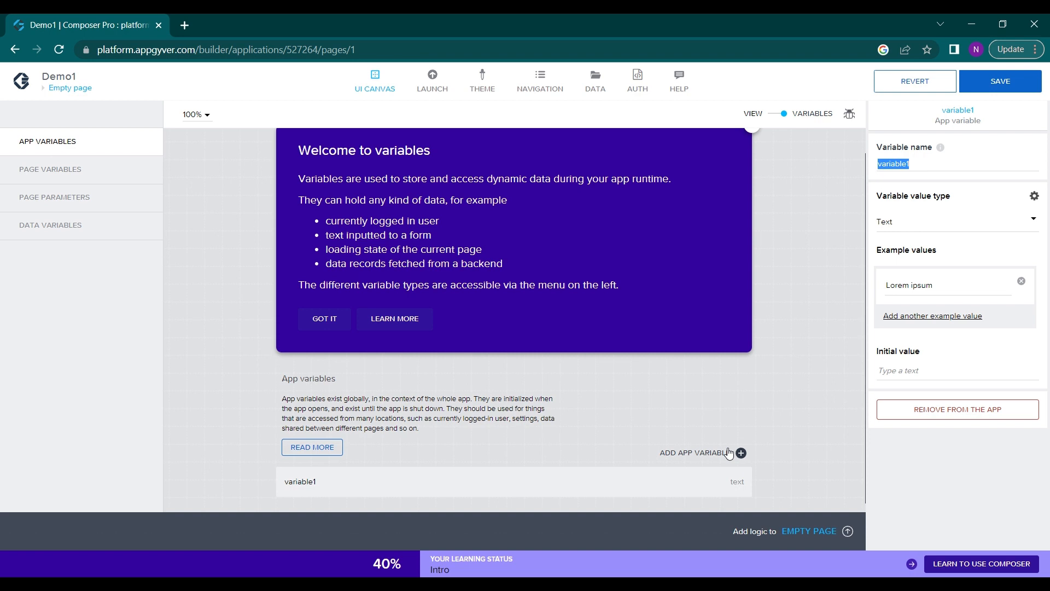
{"action": "scroll", "coordinate": [612, 446], "scroll_direction": "down", "scroll_amount": 1}
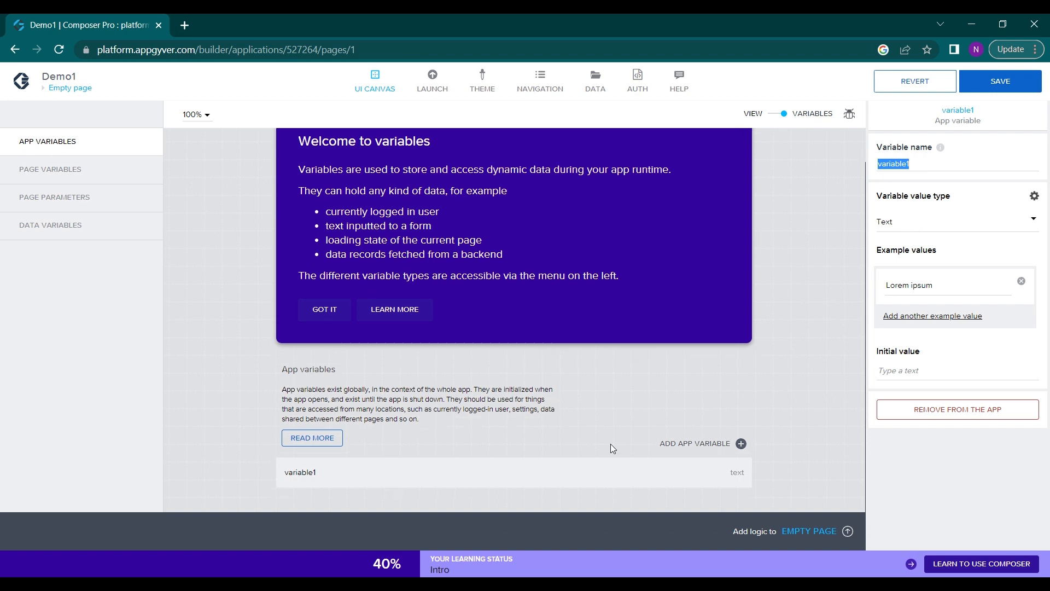
{"action": "left_click", "coordinate": [319, 479]}
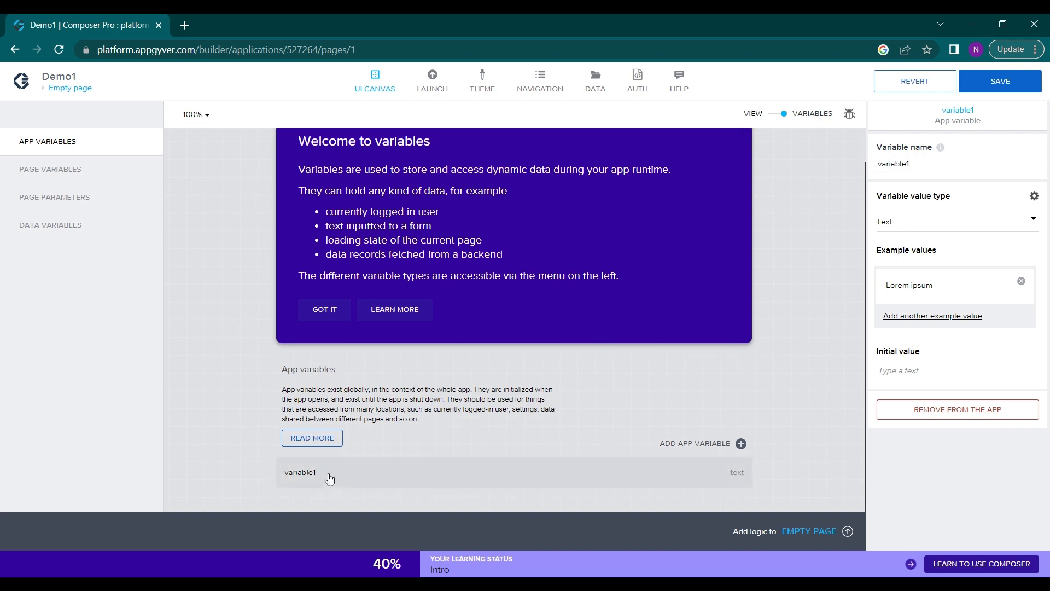
{"action": "scroll", "coordinate": [330, 479], "scroll_direction": "up", "scroll_amount": 3}
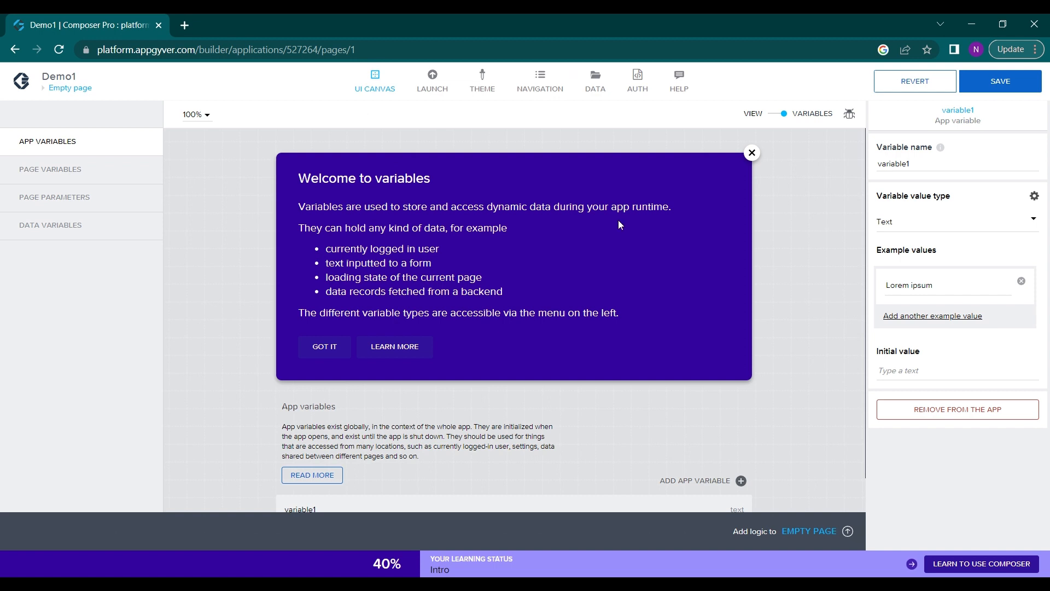
Rename the selected app variable as VAR1
{"action": "left_click", "coordinate": [908, 164]}
{"action": "double_click", "coordinate": [908, 164]}
{"action": "key", "text": "BackSpace"}
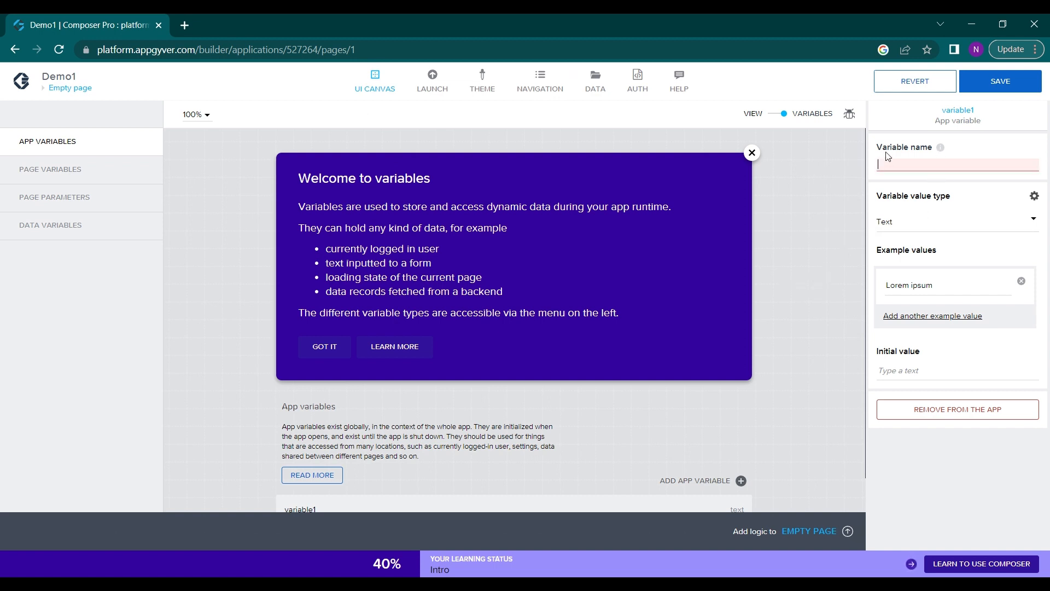
{"action": "key", "text": "Caps_Lock"}
{"action": "type", "text": "V"}
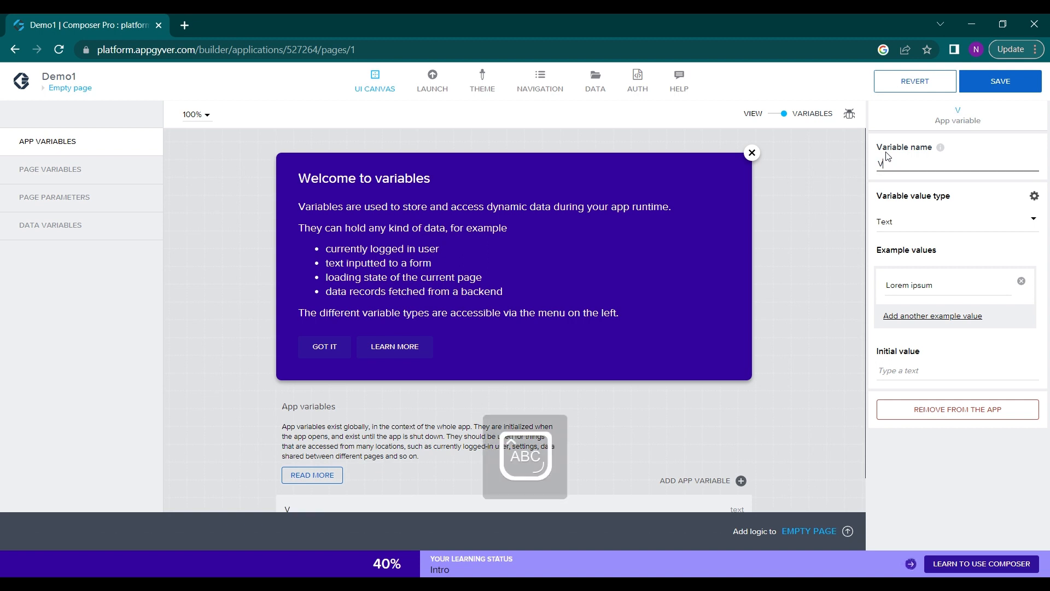
{"action": "type", "text": "AR1"}
{"action": "key", "text": "Caps_Lock"}
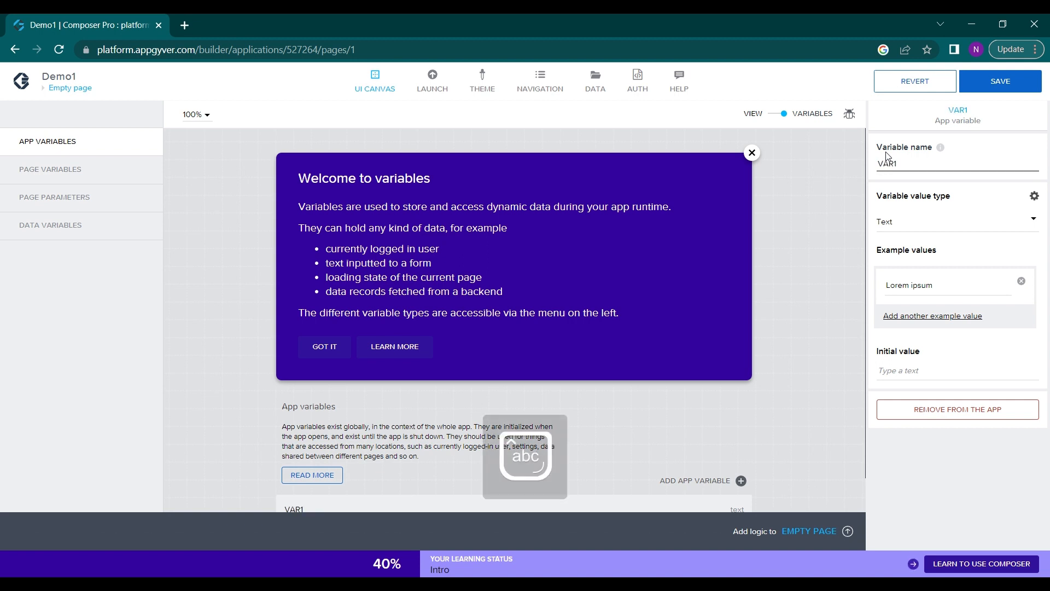
Keep Text as VAR1's value type, clear its example value and save the app
{"action": "left_click", "coordinate": [962, 227]}
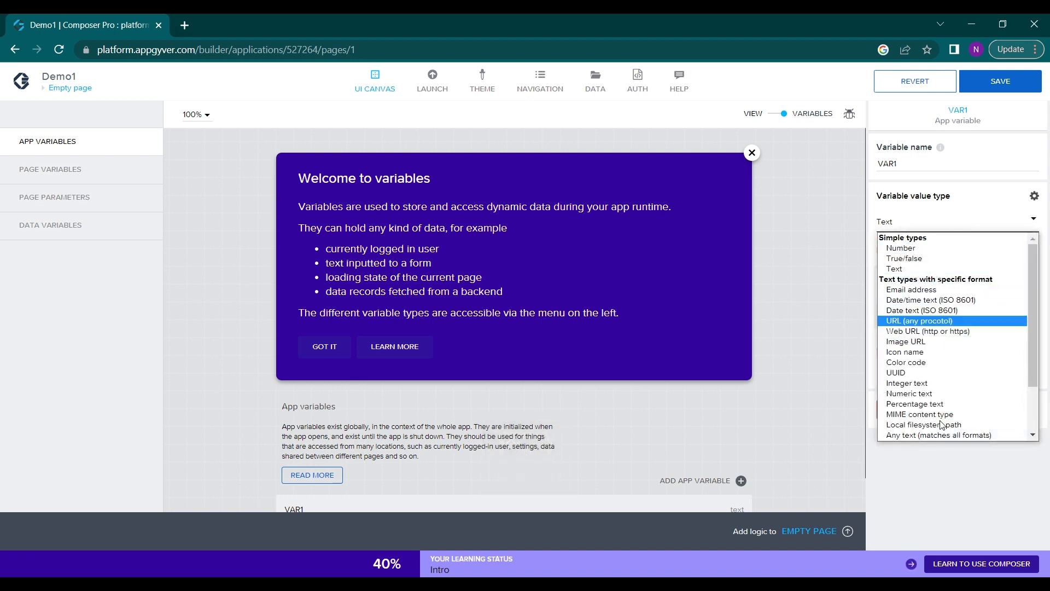
{"action": "left_click", "coordinate": [896, 269]}
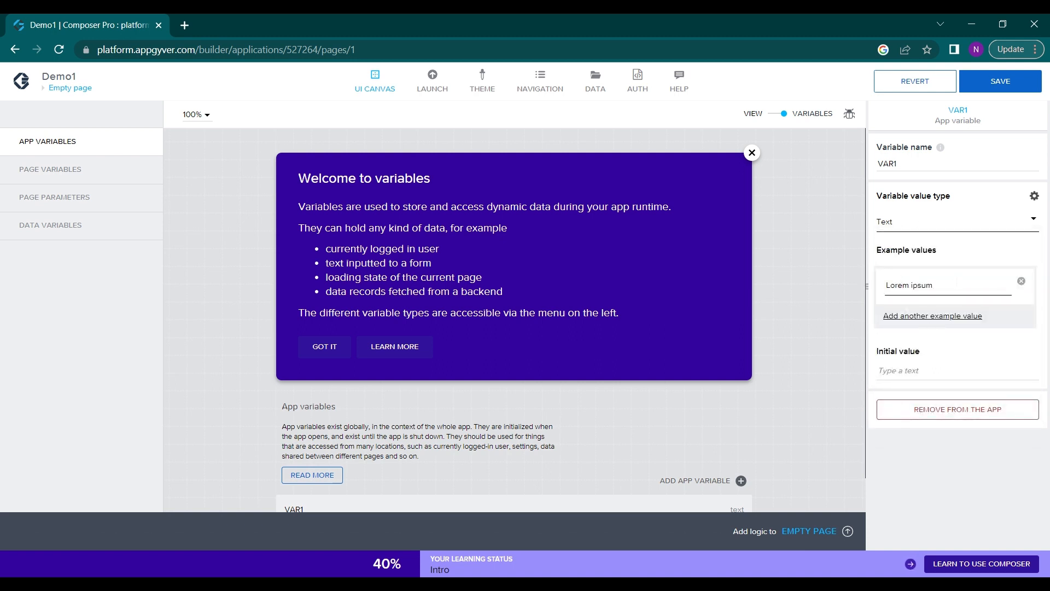
{"action": "left_click_drag", "start_coordinate": [934, 285], "coordinate": [858, 310]}
{"action": "key", "text": "BackSpace"}
{"action": "left_click", "coordinate": [932, 371]}
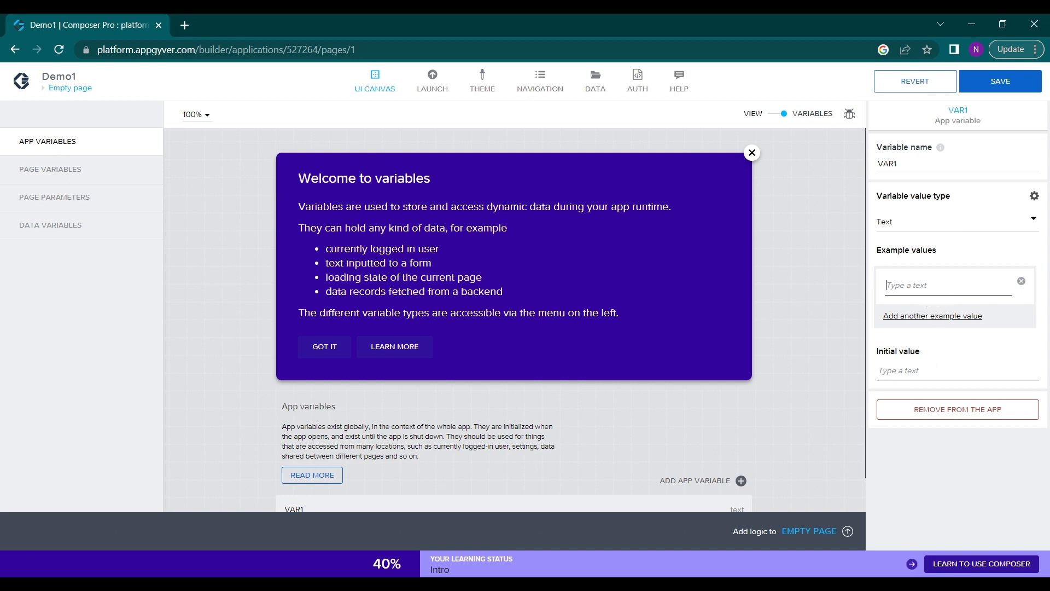
{"action": "left_click", "coordinate": [1022, 88]}
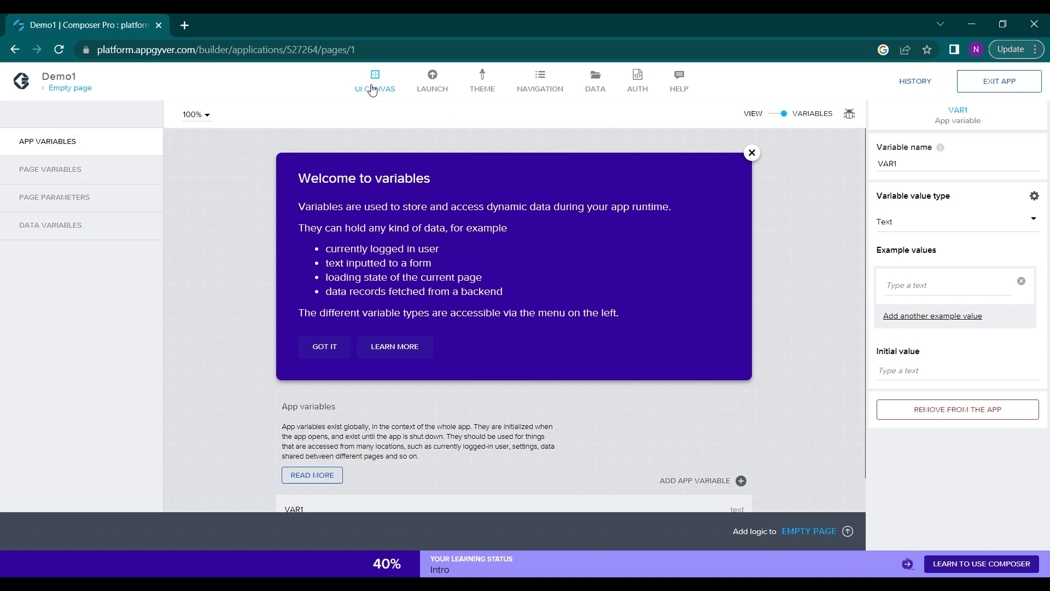
Return to the page's view and bind the input field's Value to the app variable VAR1
{"action": "left_click", "coordinate": [752, 152]}
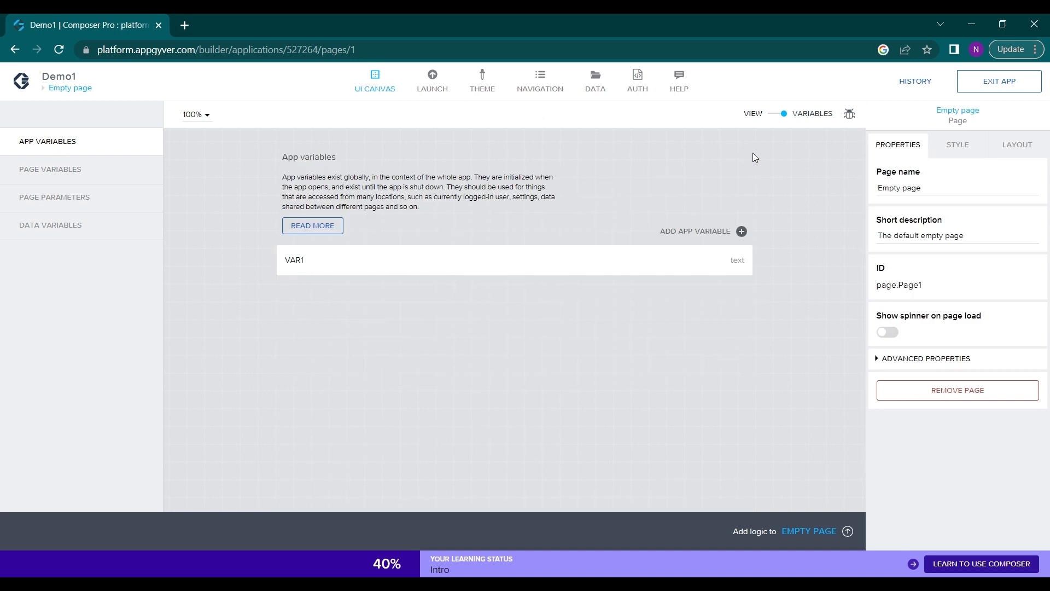
{"action": "left_click", "coordinate": [804, 114]}
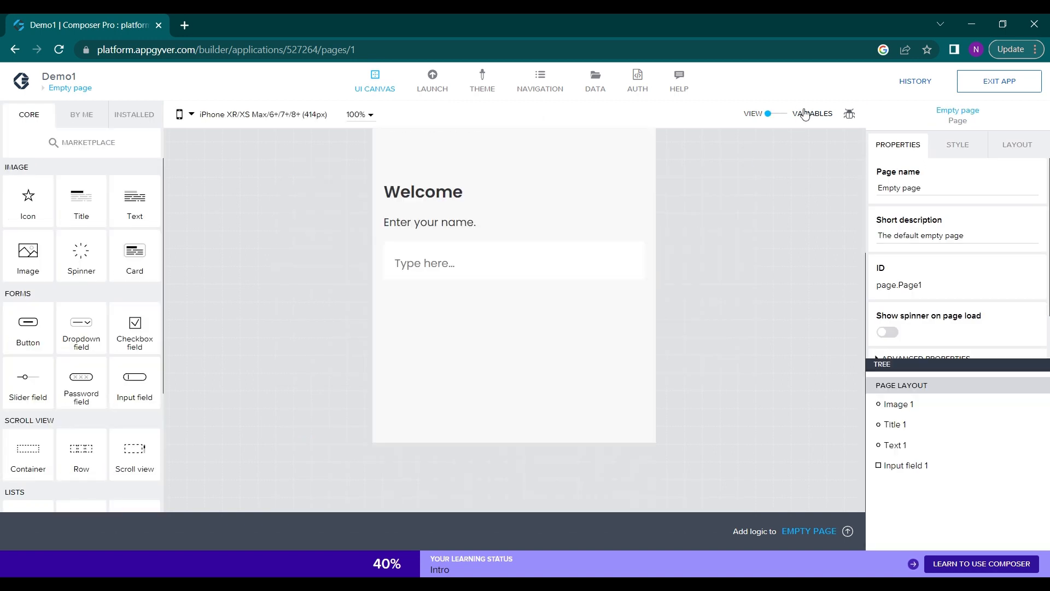
{"action": "left_click", "coordinate": [448, 268]}
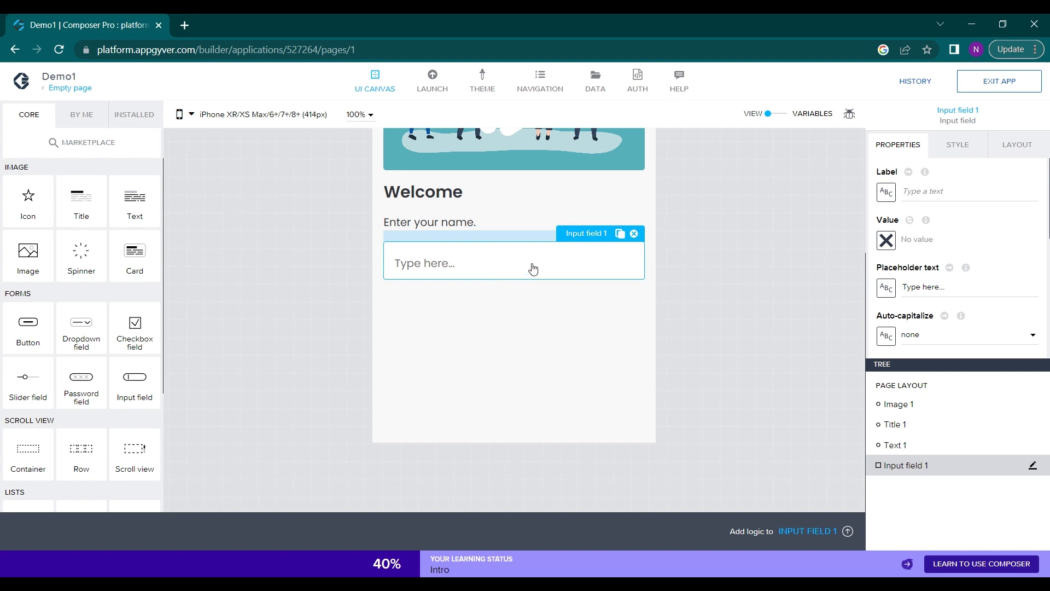
{"action": "left_click", "coordinate": [896, 245]}
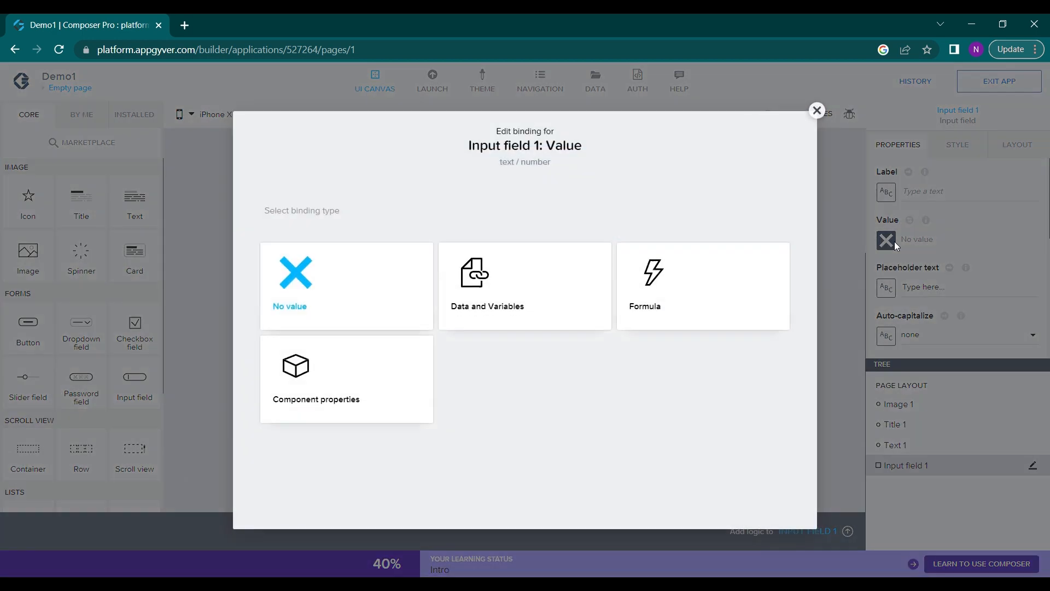
{"action": "left_click", "coordinate": [508, 281]}
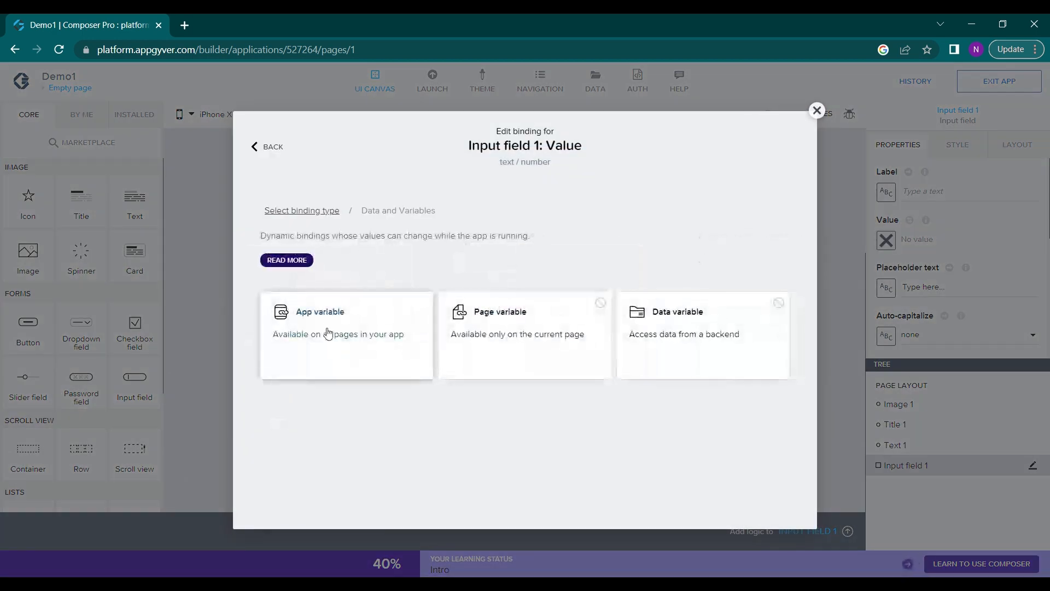
{"action": "left_click", "coordinate": [342, 326]}
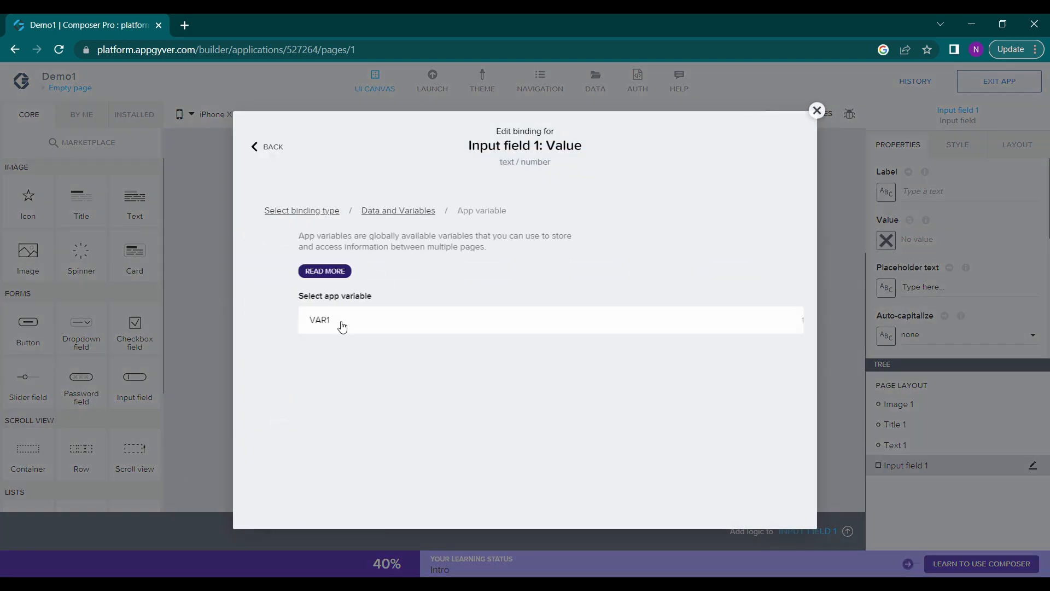
{"action": "left_click", "coordinate": [301, 328]}
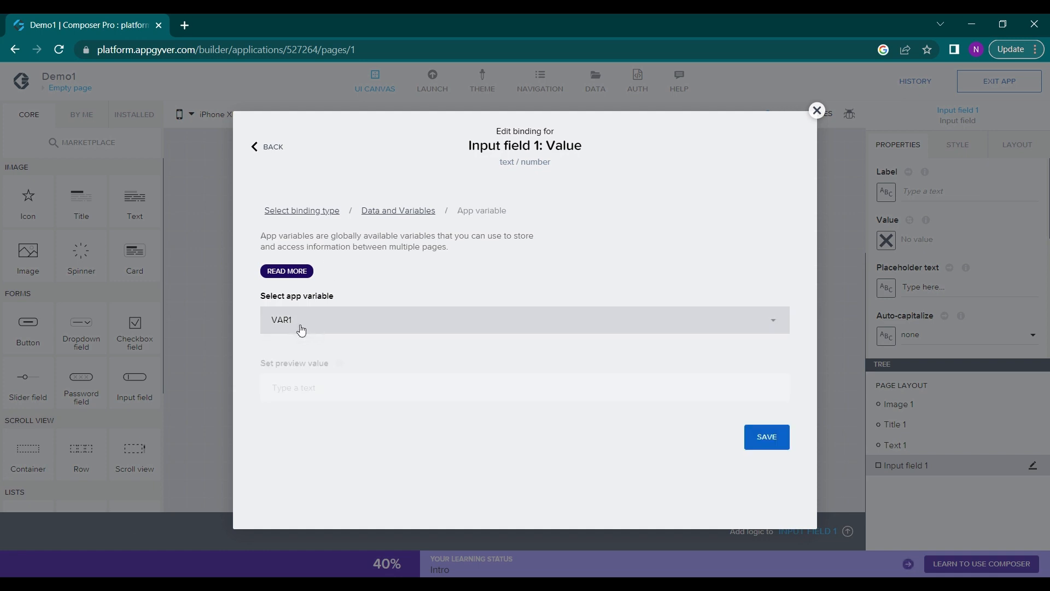
{"action": "left_click", "coordinate": [760, 442]}
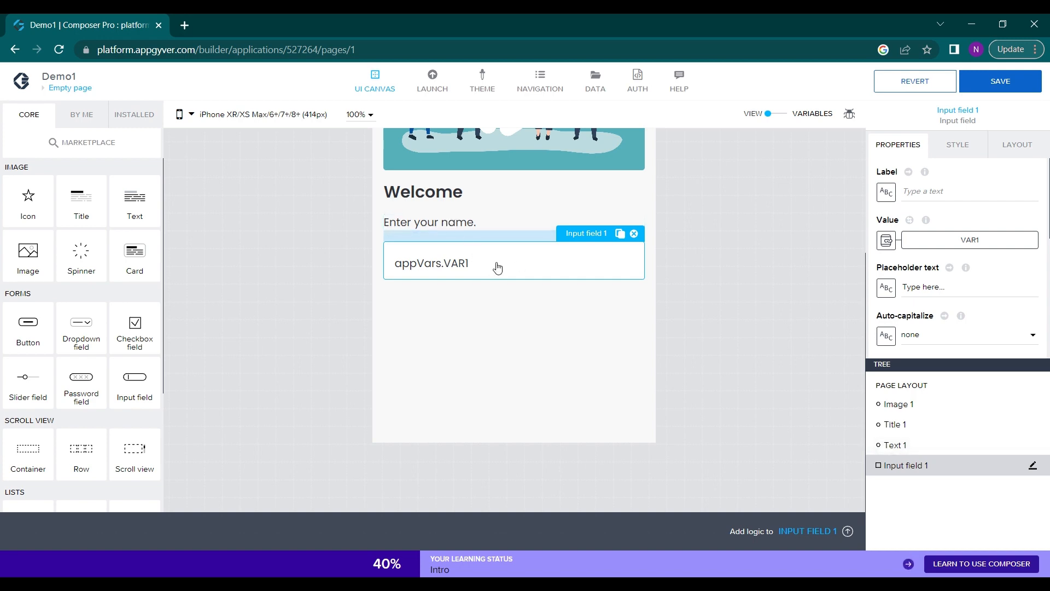
Set the preview value of the input field's VAR1 binding to "Your name" and save the app
{"action": "left_click", "coordinate": [957, 239]}
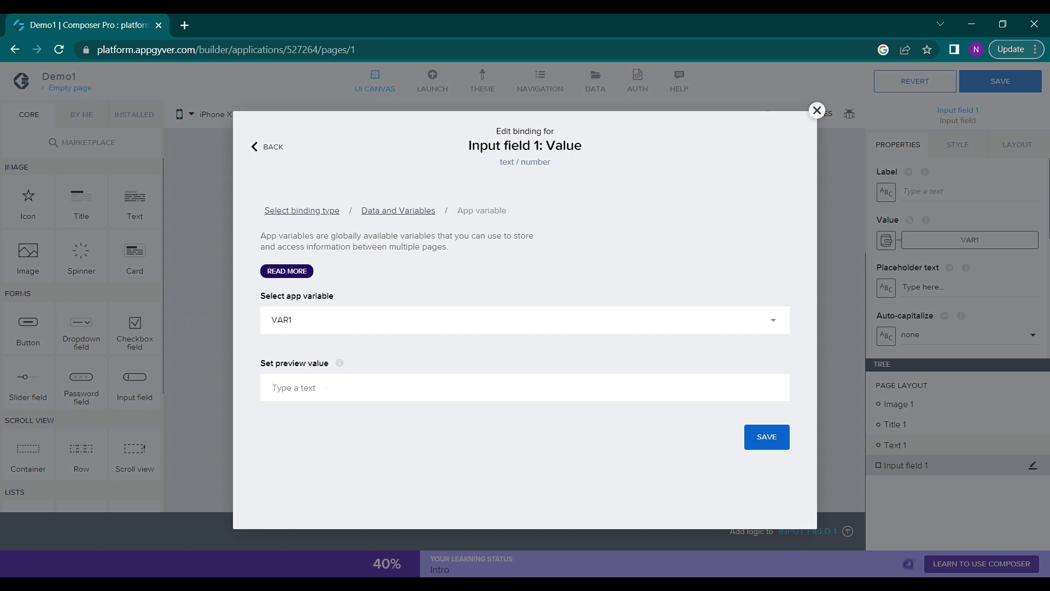
{"action": "type", "text": "Your name"}
{"action": "left_click", "coordinate": [769, 436]}
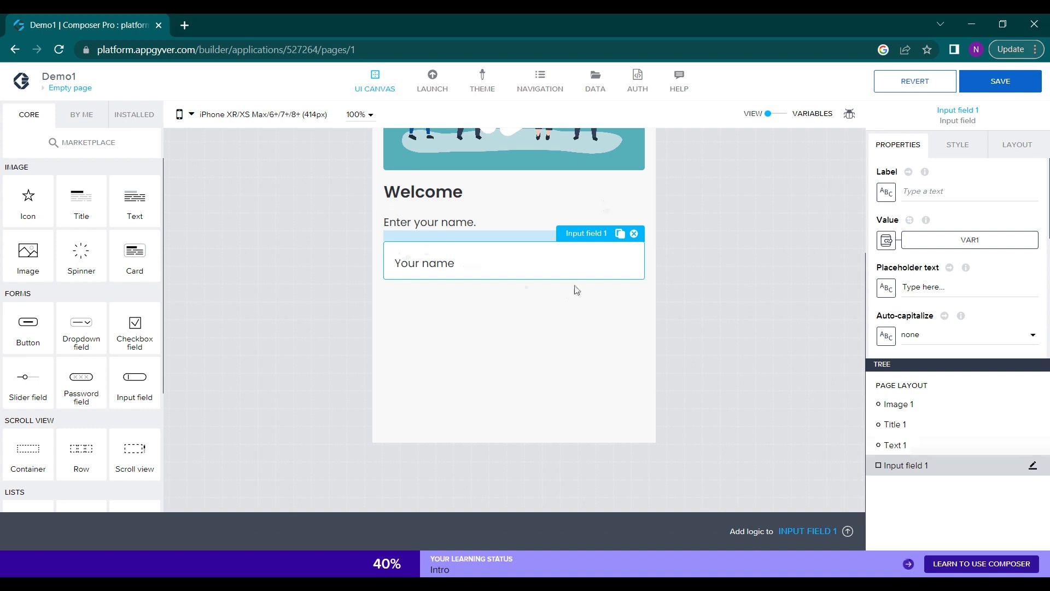
{"action": "scroll", "coordinate": [574, 291], "scroll_direction": "up", "scroll_amount": 2}
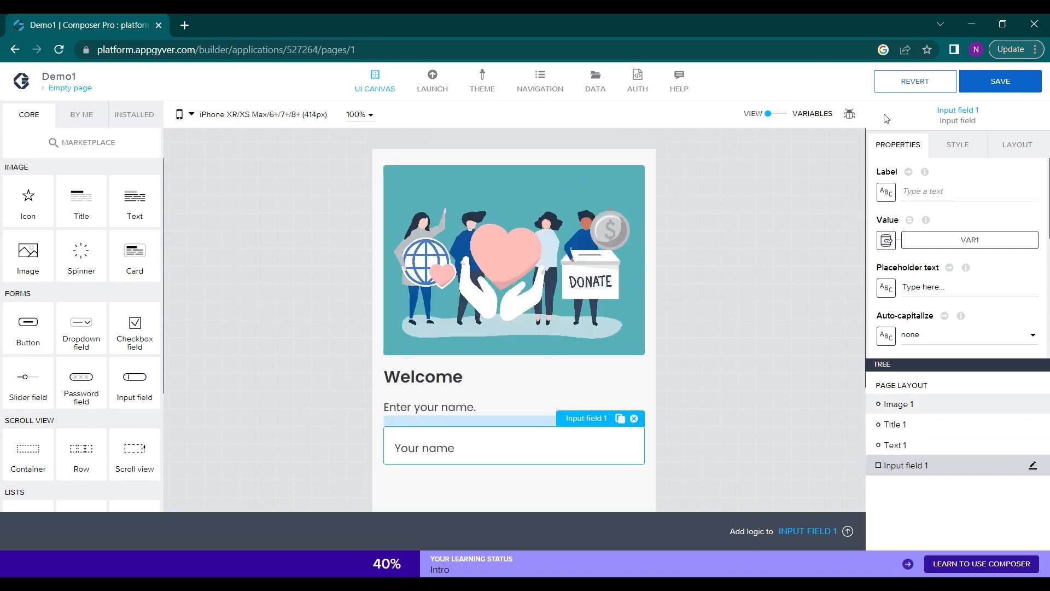
{"action": "left_click", "coordinate": [975, 91]}
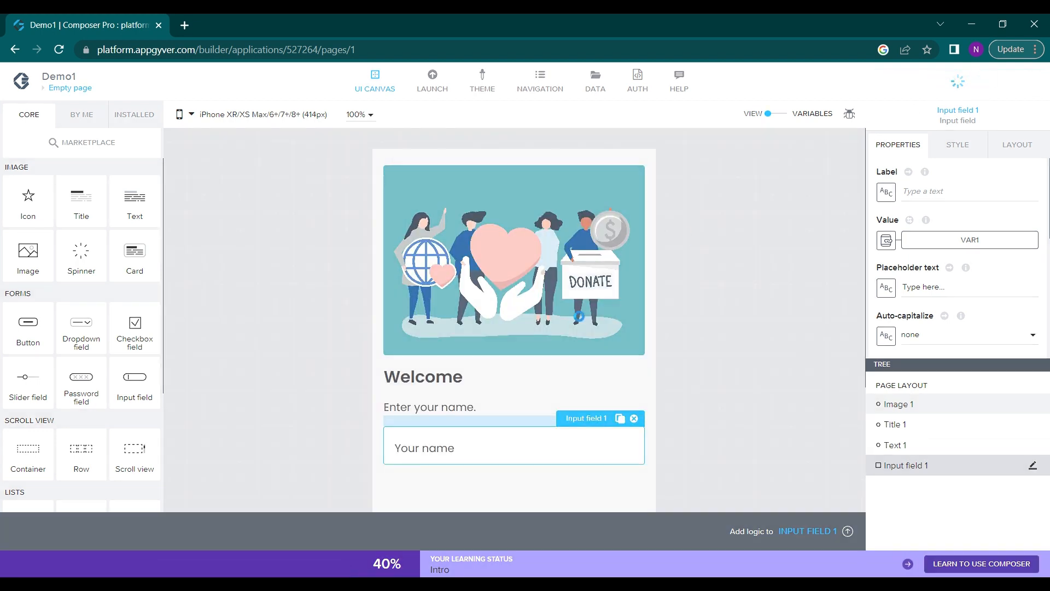
Add a Button component directly below the name input field
{"action": "scroll", "coordinate": [533, 387], "scroll_direction": "down", "scroll_amount": 3}
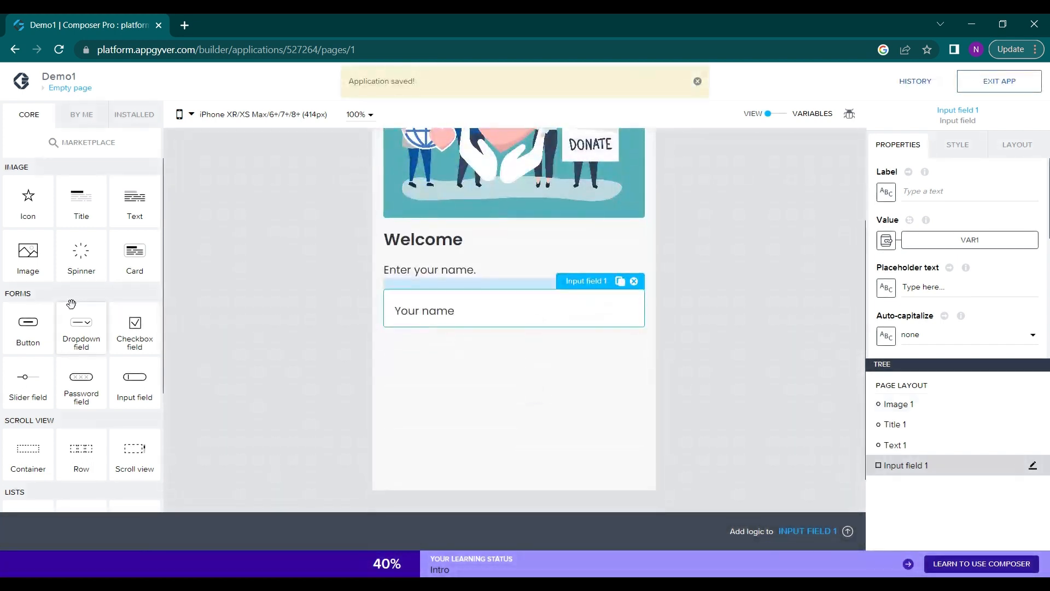
{"action": "left_click_drag", "start_coordinate": [22, 331], "coordinate": [477, 334]}
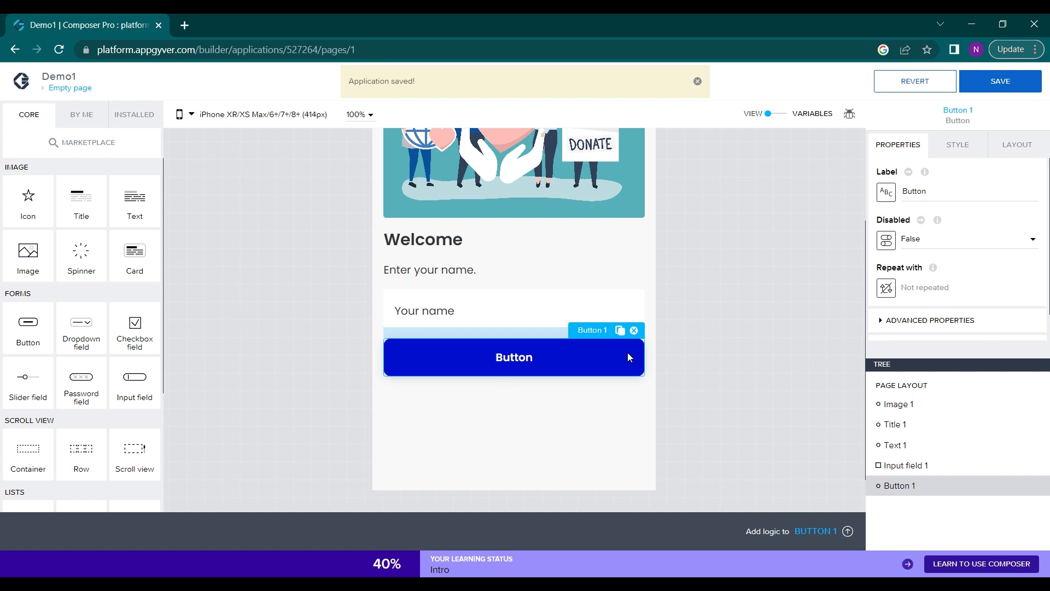
{"action": "scroll", "coordinate": [936, 254], "scroll_direction": "down", "scroll_amount": 1}
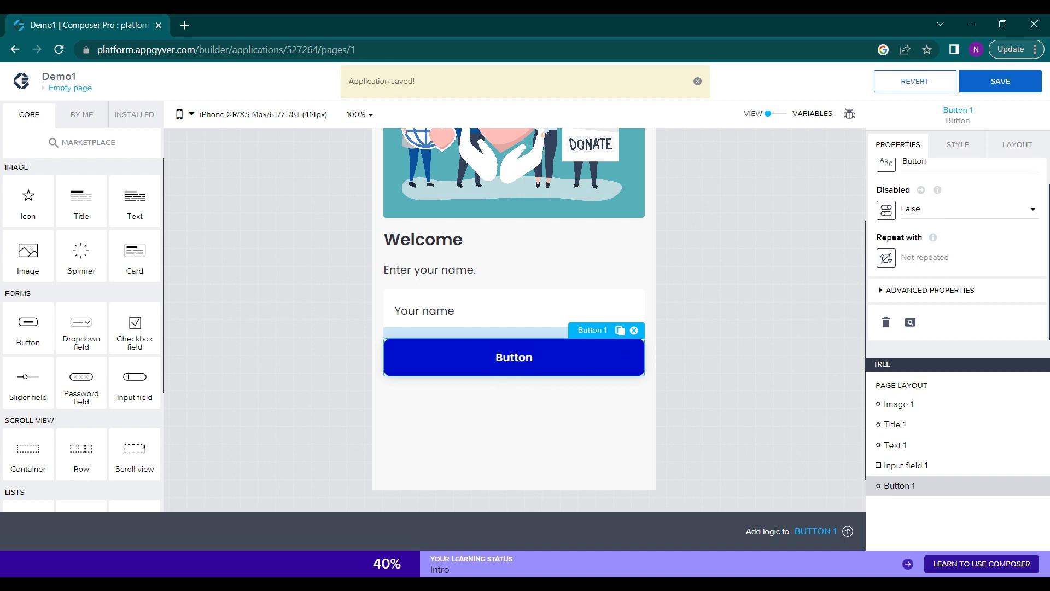
Open the logic canvas of the new button and select its Component tap event
{"action": "left_click", "coordinate": [485, 541]}
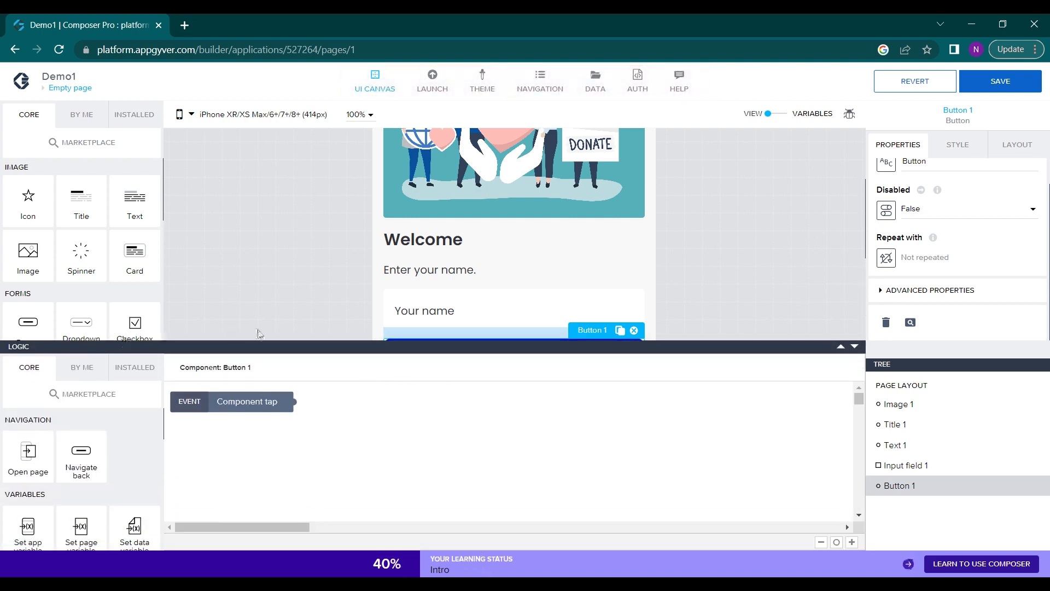
{"action": "left_click", "coordinate": [855, 346]}
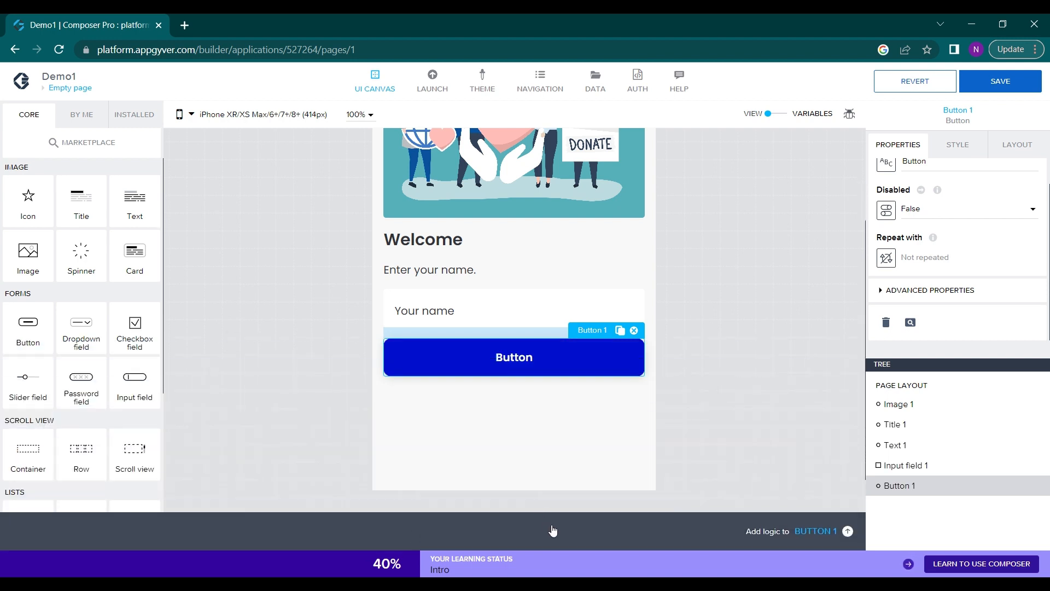
{"action": "left_click", "coordinate": [613, 543]}
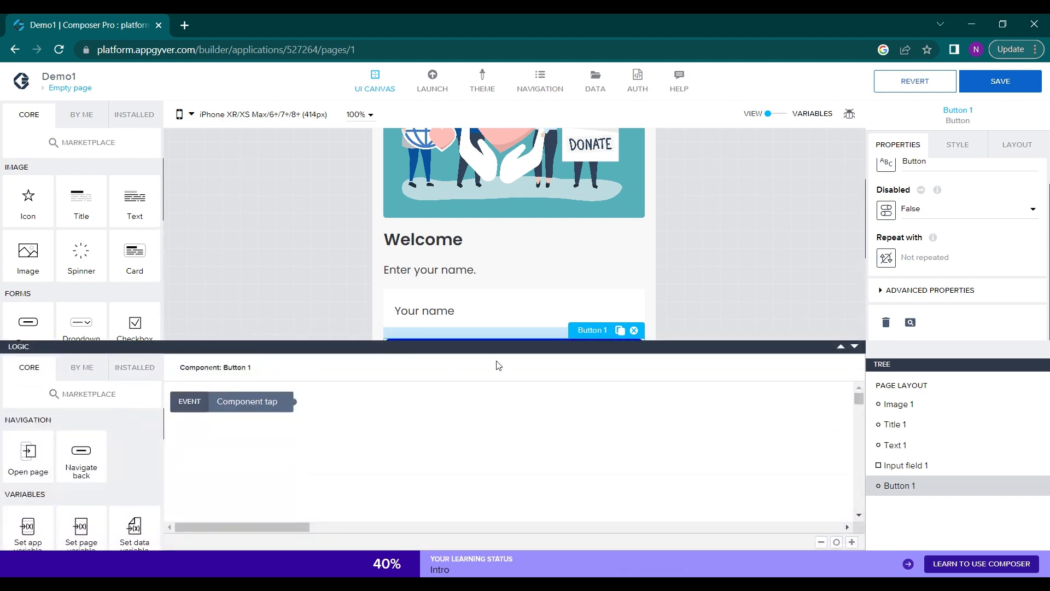
{"action": "scroll", "coordinate": [454, 329], "scroll_direction": "down", "scroll_amount": 2}
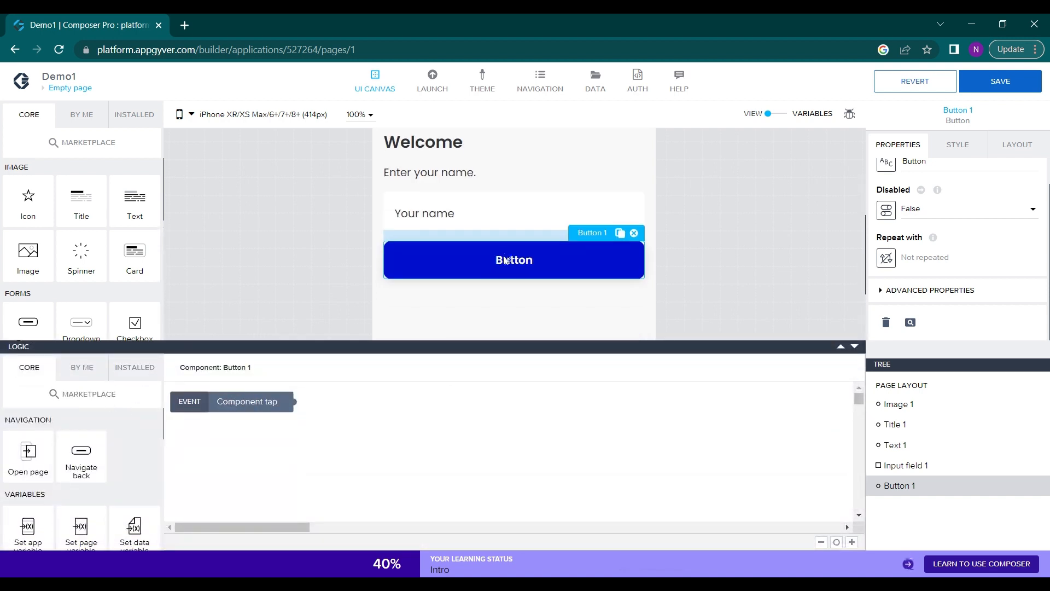
{"action": "left_click", "coordinate": [243, 400]}
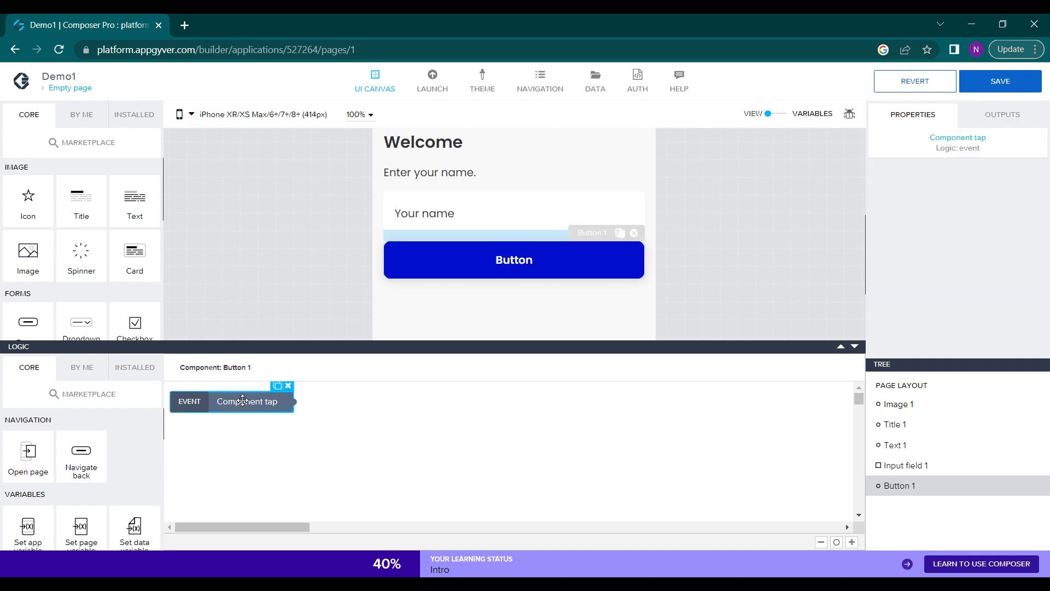
Add an Open page function to the button's logic and connect the Component tap event to it
{"action": "scroll", "coordinate": [63, 442], "scroll_direction": "down", "scroll_amount": 1}
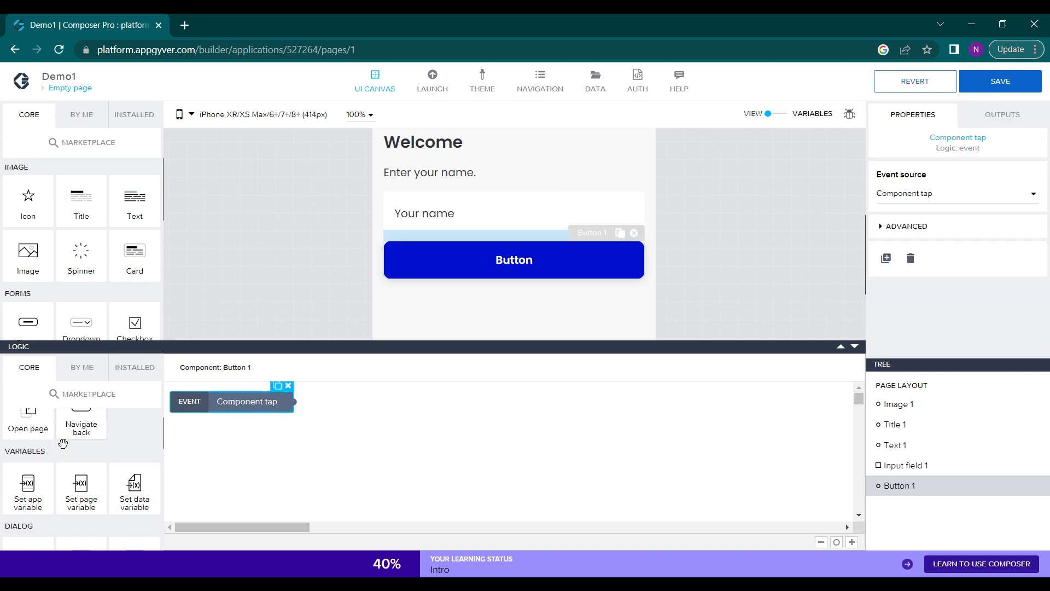
{"action": "left_click_drag", "start_coordinate": [25, 420], "coordinate": [409, 444]}
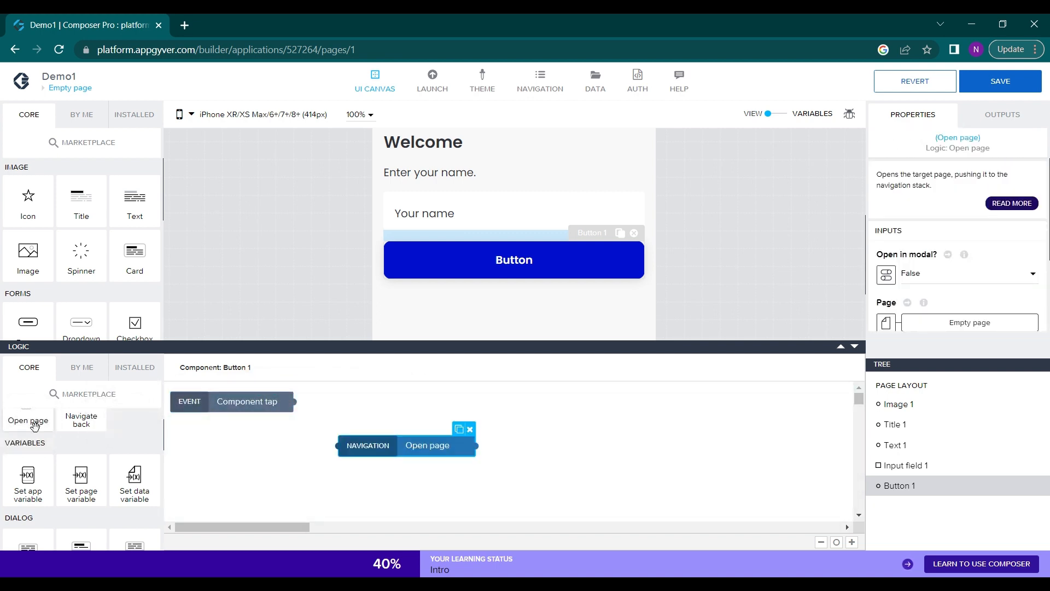
{"action": "scroll", "coordinate": [35, 426], "scroll_direction": "up", "scroll_amount": 1}
{"action": "scroll", "coordinate": [35, 426], "scroll_direction": "down", "scroll_amount": 2}
{"action": "scroll", "coordinate": [36, 427], "scroll_direction": "up", "scroll_amount": 1}
{"action": "scroll", "coordinate": [35, 427], "scroll_direction": "down", "scroll_amount": 1}
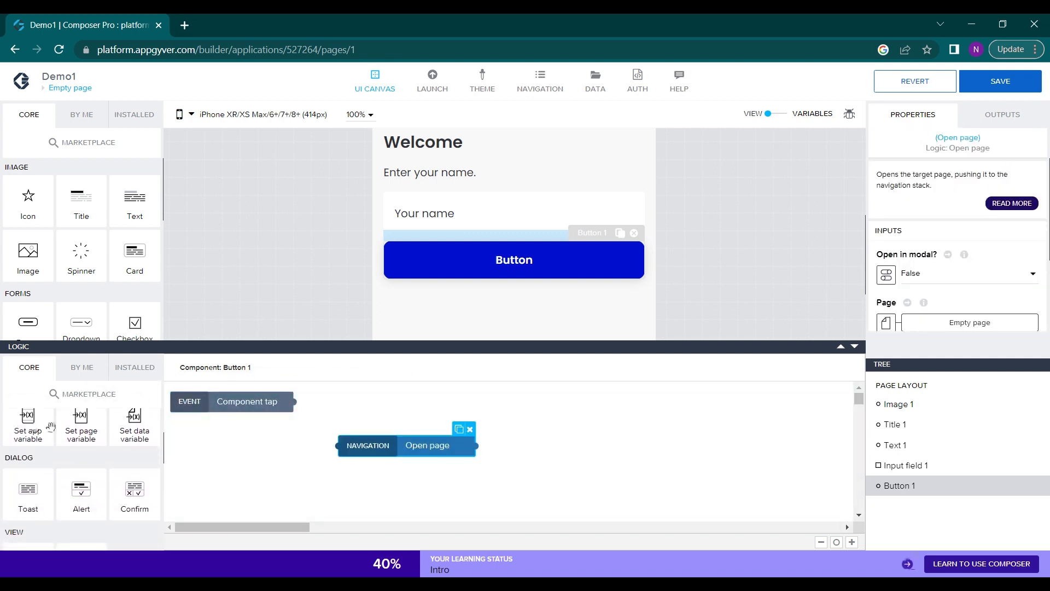
{"action": "left_click_drag", "start_coordinate": [300, 401], "coordinate": [338, 445]}
{"action": "left_click", "coordinate": [431, 450]}
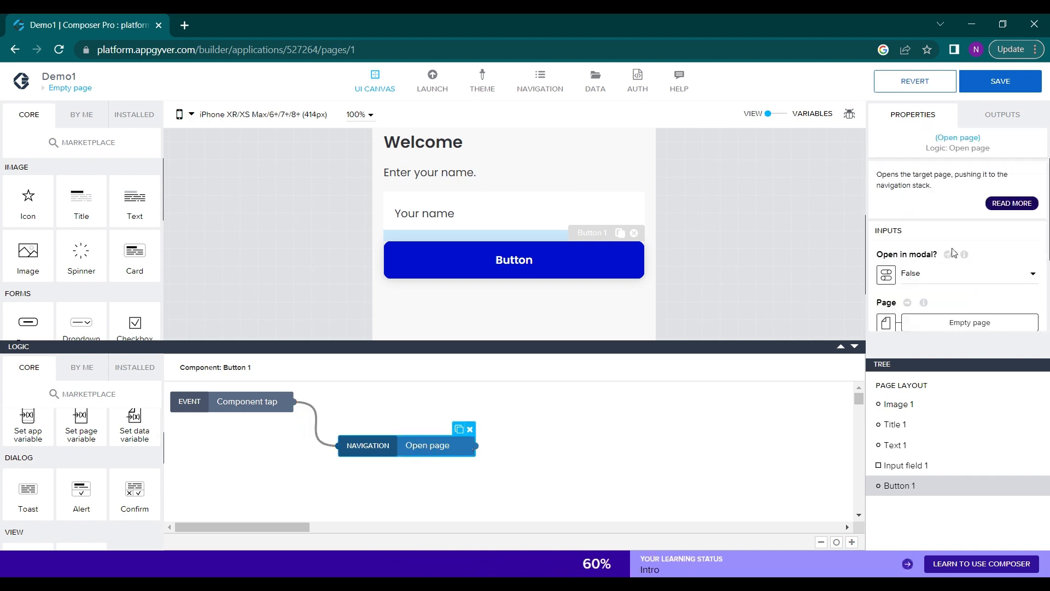
Set the target page of the button's Open page function to Page1 and save the app
{"action": "scroll", "coordinate": [955, 258], "scroll_direction": "down", "scroll_amount": 1}
{"action": "scroll", "coordinate": [949, 244], "scroll_direction": "down", "scroll_amount": 1}
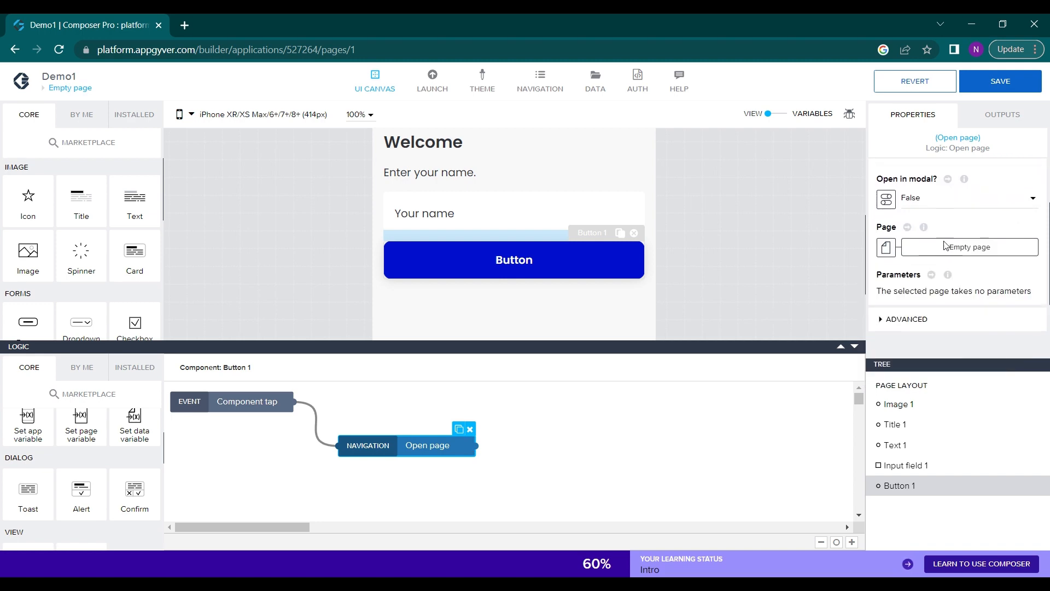
{"action": "left_click", "coordinate": [955, 236]}
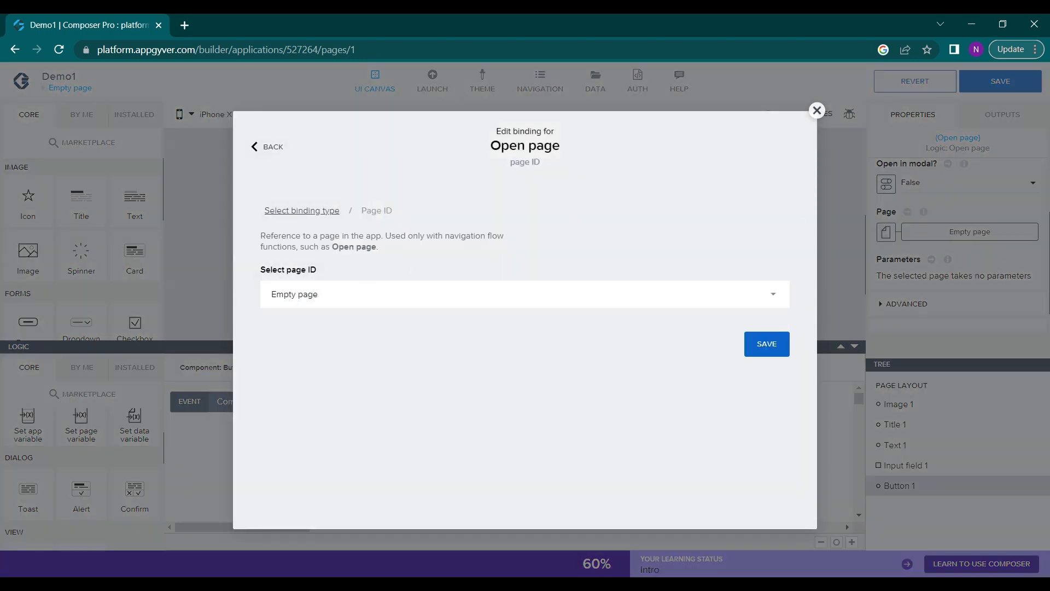
{"action": "left_click", "coordinate": [356, 293]}
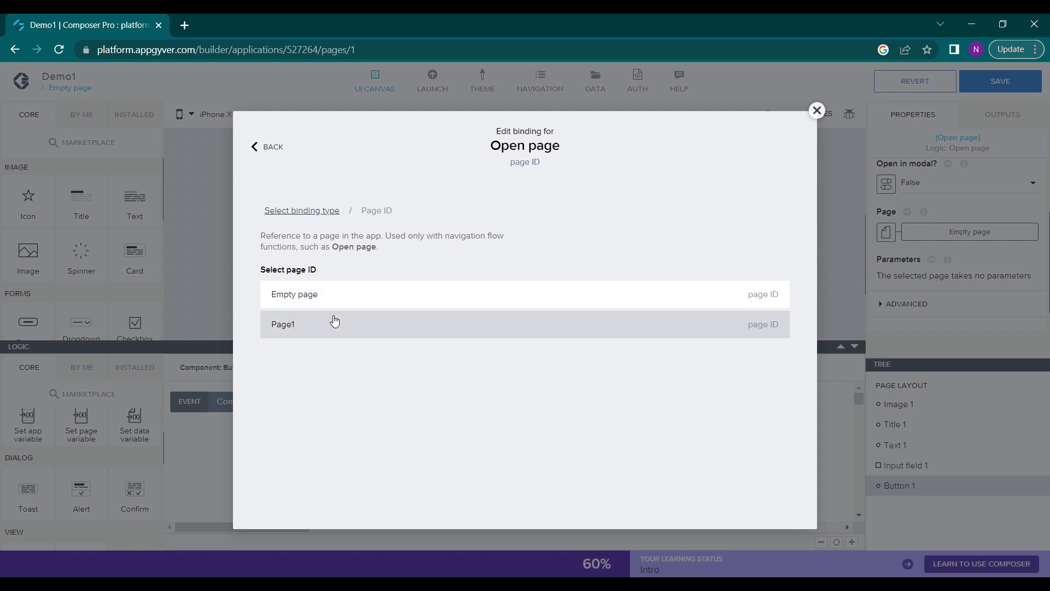
{"action": "left_click", "coordinate": [331, 321]}
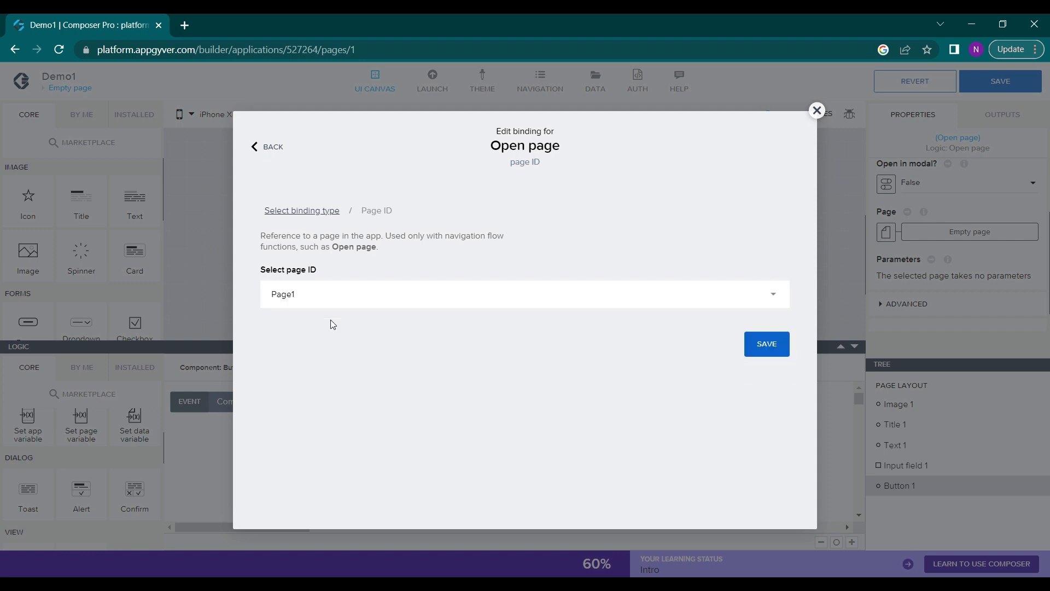
{"action": "left_click", "coordinate": [761, 359]}
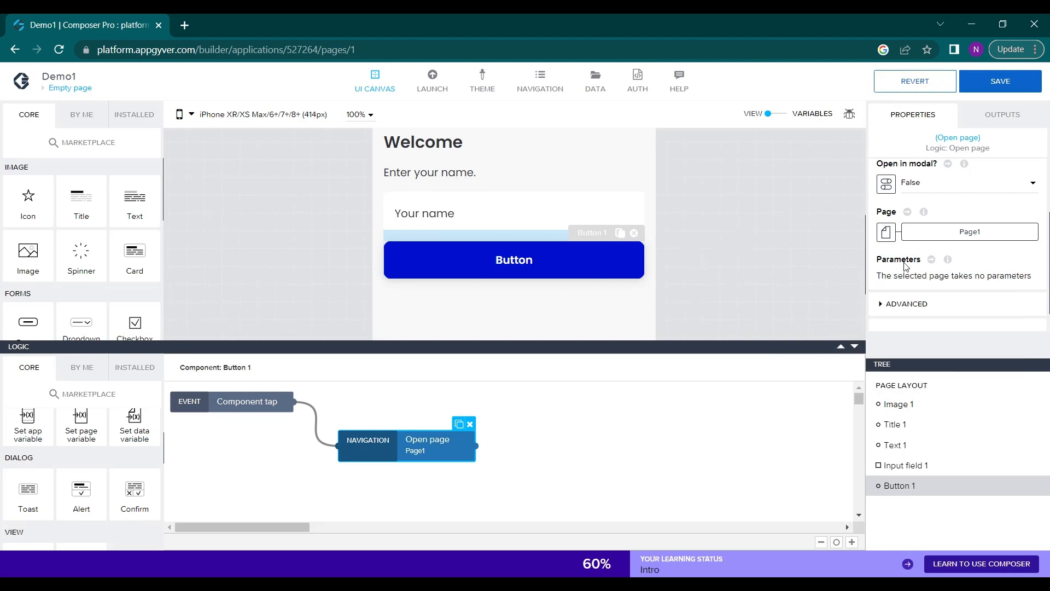
{"action": "scroll", "coordinate": [939, 233], "scroll_direction": "up", "scroll_amount": 1}
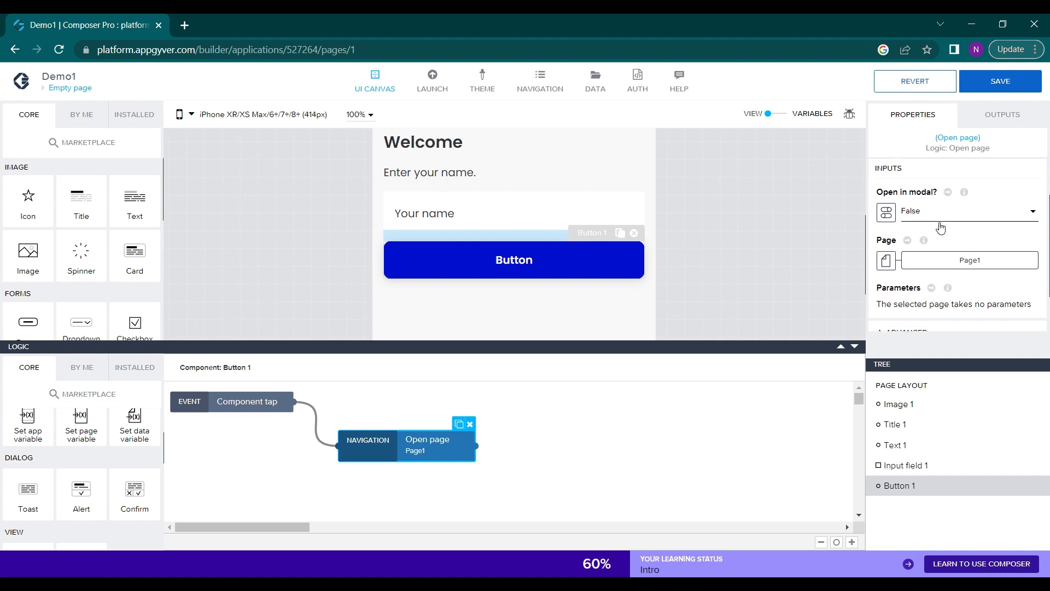
{"action": "scroll", "coordinate": [940, 230], "scroll_direction": "down", "scroll_amount": 2}
{"action": "left_click", "coordinate": [1016, 78]}
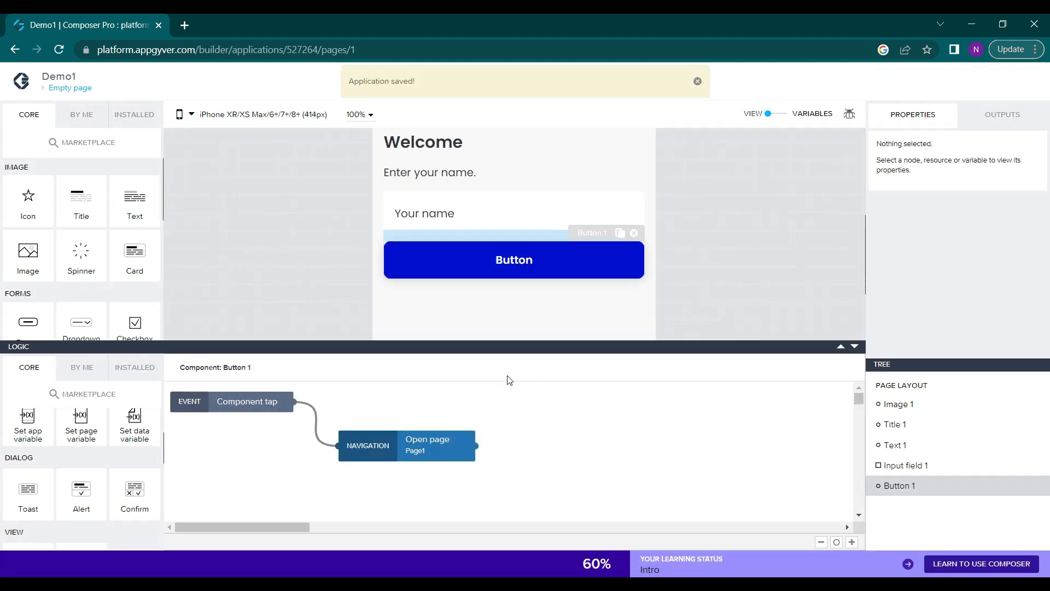
Change the label of the button below the name input field to "submit" and save the app
{"action": "left_click", "coordinate": [522, 274]}
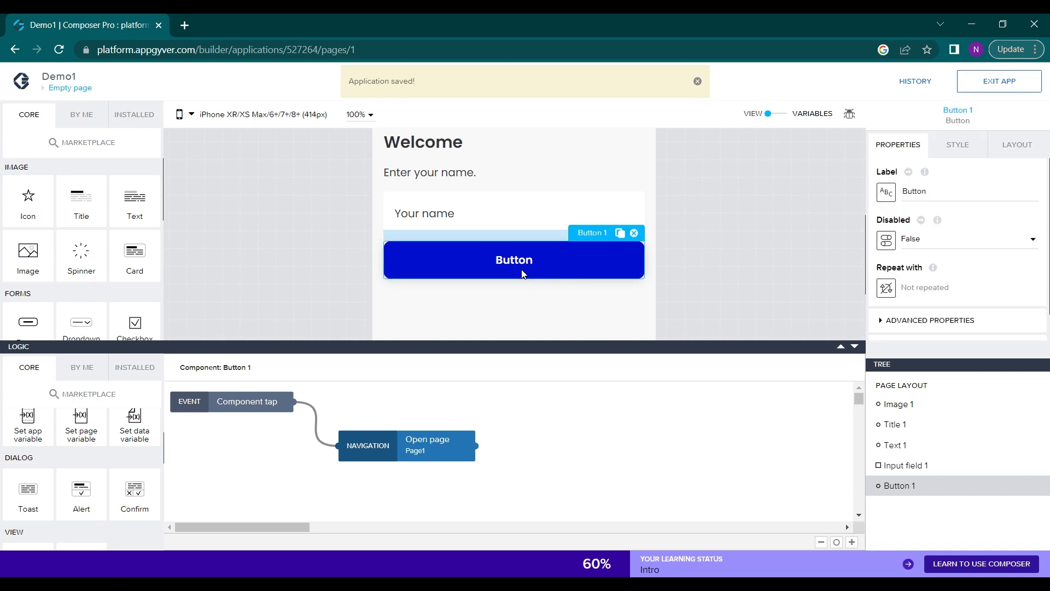
{"action": "key", "text": "ctrl+a"}
{"action": "type", "text": "sumi"}
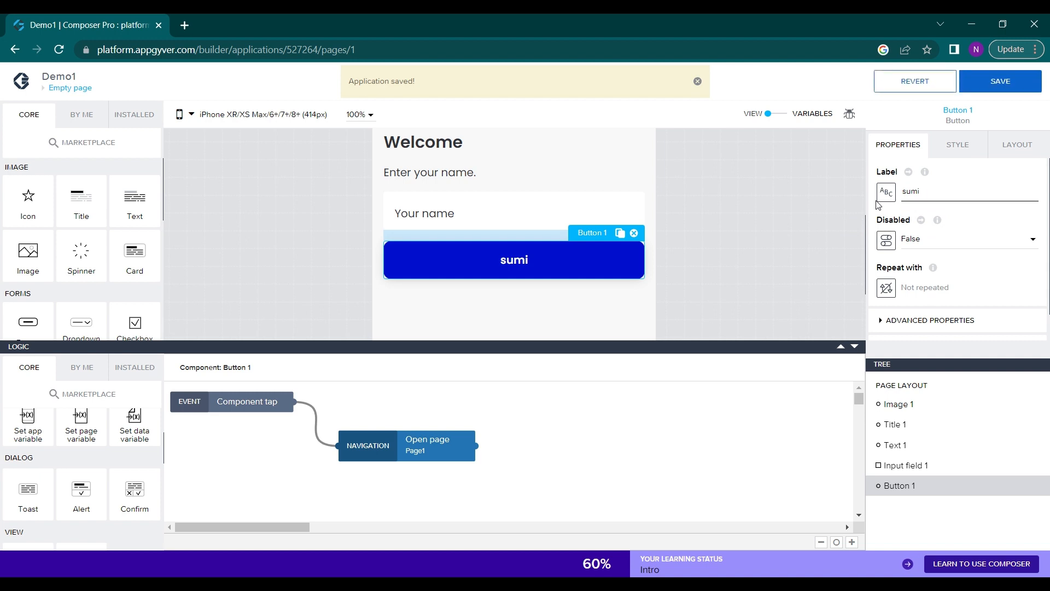
{"action": "key", "text": "BackSpace"}
{"action": "key", "text": "BackSpace"}
{"action": "type", "text": "bmit"}
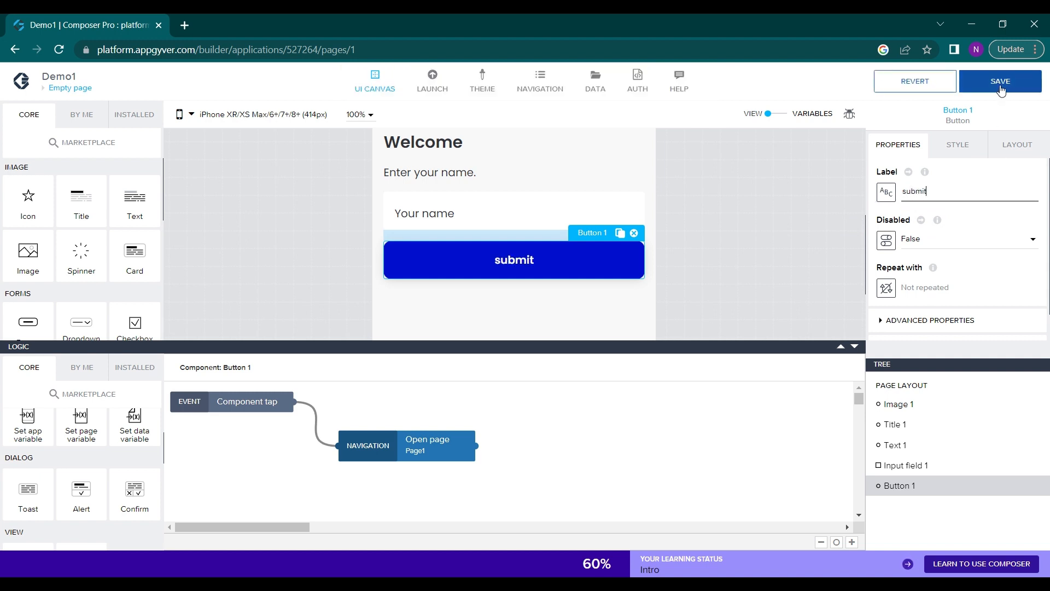
{"action": "left_click", "coordinate": [1000, 90]}
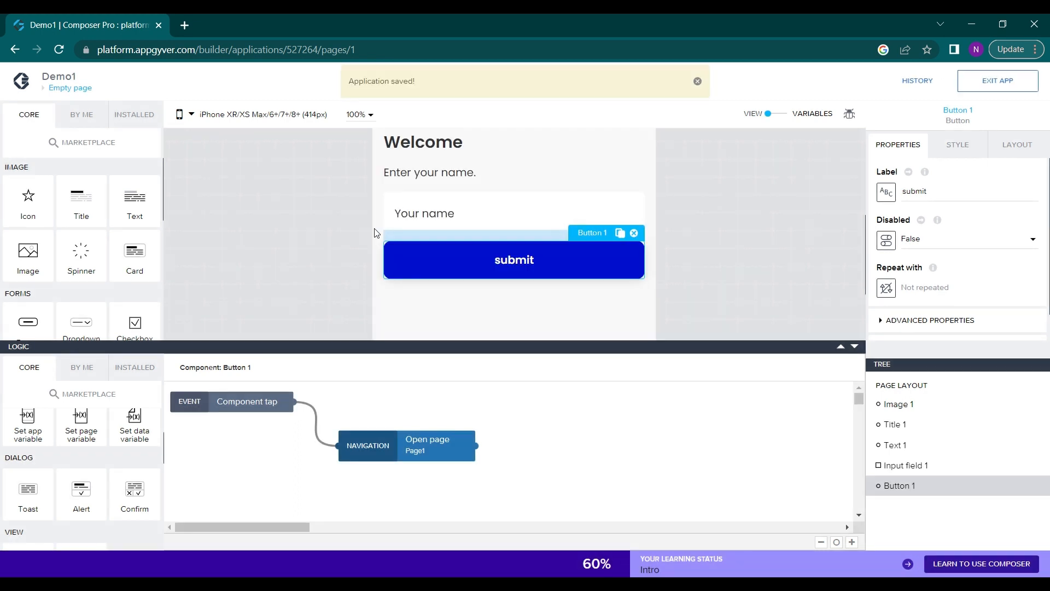
Switch to Page1 and add a Title component below the "How are you" heading
{"action": "scroll", "coordinate": [486, 218], "scroll_direction": "up", "scroll_amount": 3}
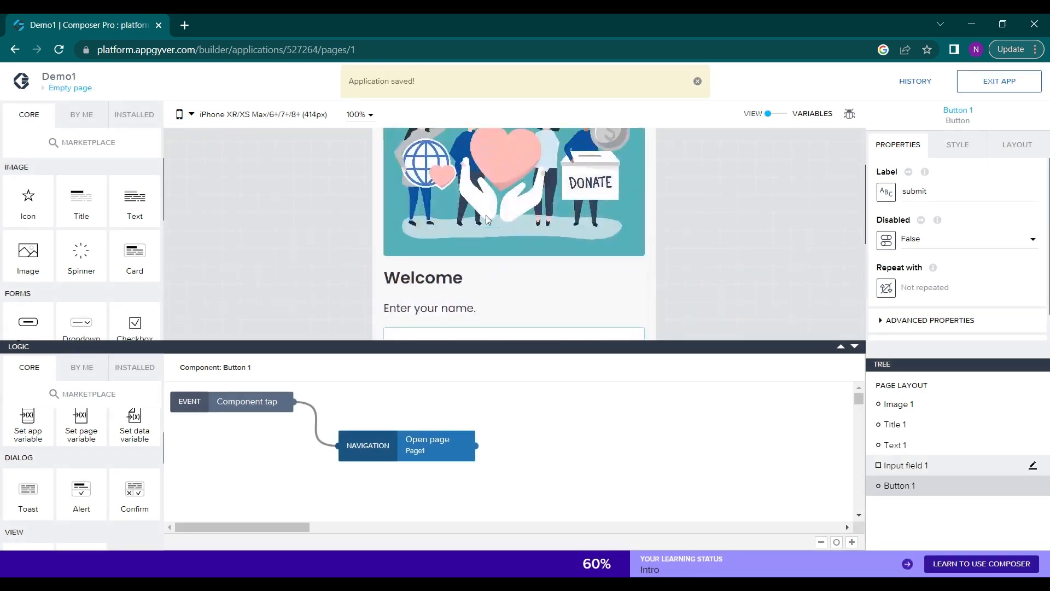
{"action": "scroll", "coordinate": [485, 215], "scroll_direction": "down", "scroll_amount": 3}
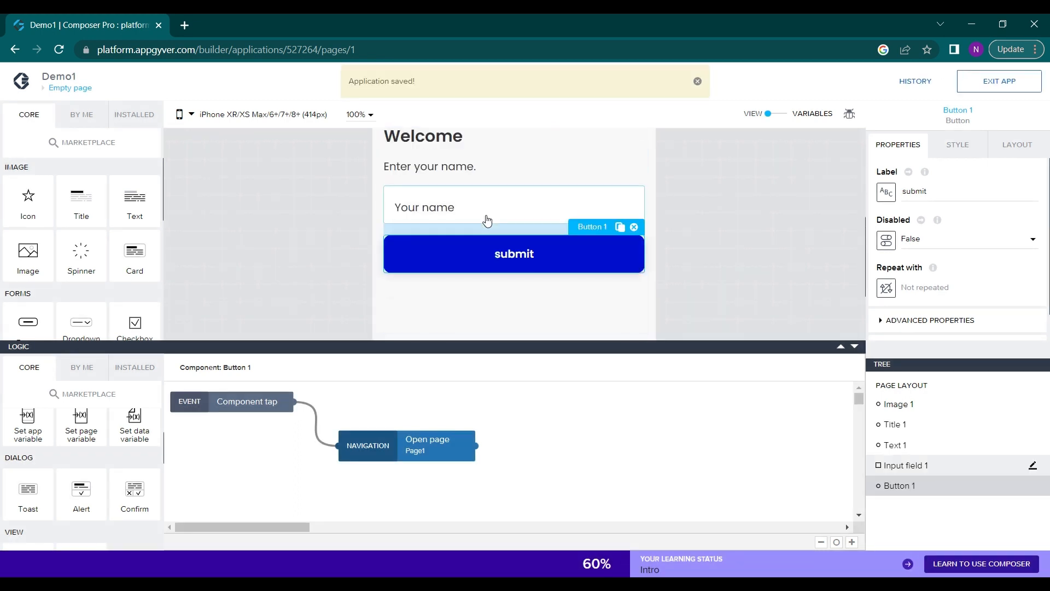
{"action": "left_click", "coordinate": [74, 96]}
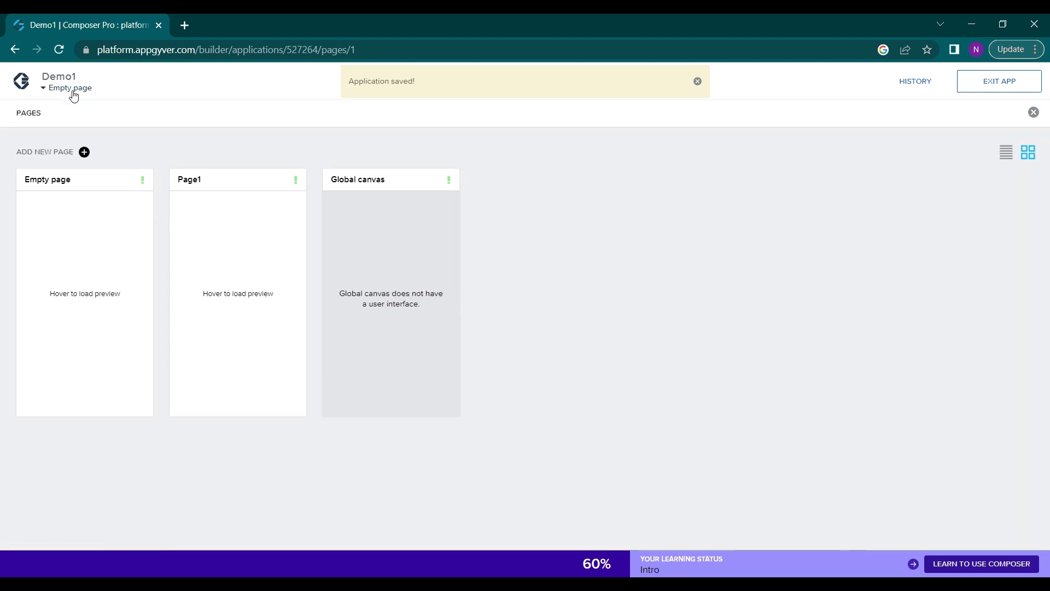
{"action": "left_click", "coordinate": [197, 256]}
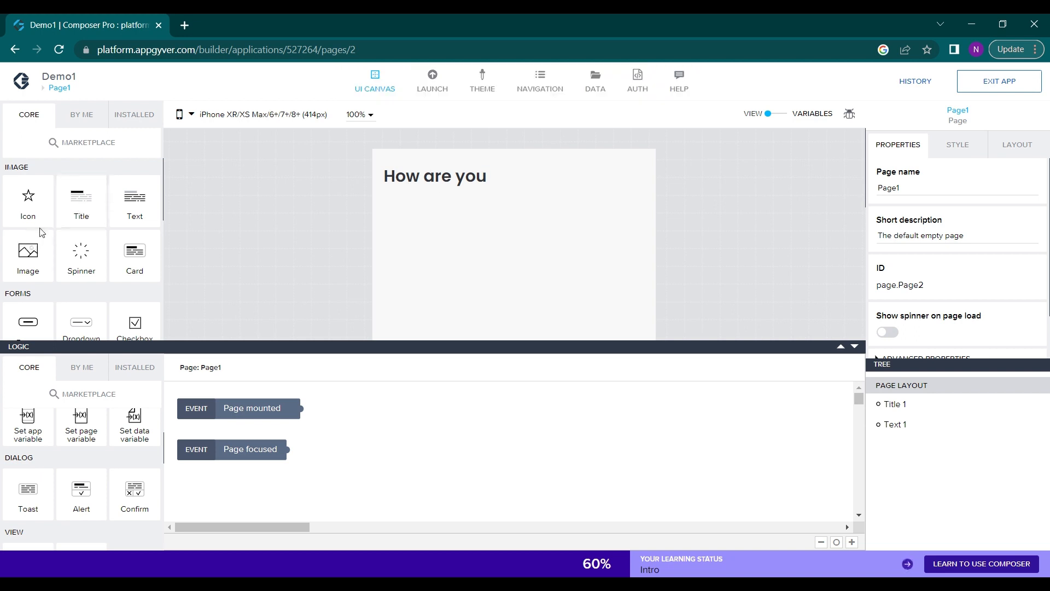
{"action": "scroll", "coordinate": [38, 227], "scroll_direction": "down", "scroll_amount": 1}
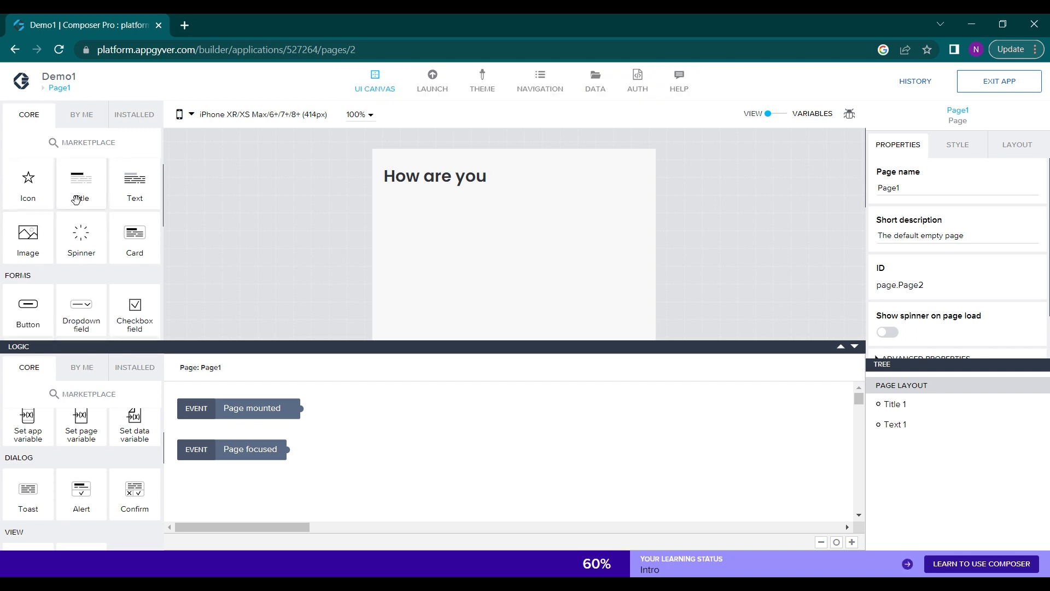
{"action": "left_click_drag", "start_coordinate": [75, 201], "coordinate": [423, 220]}
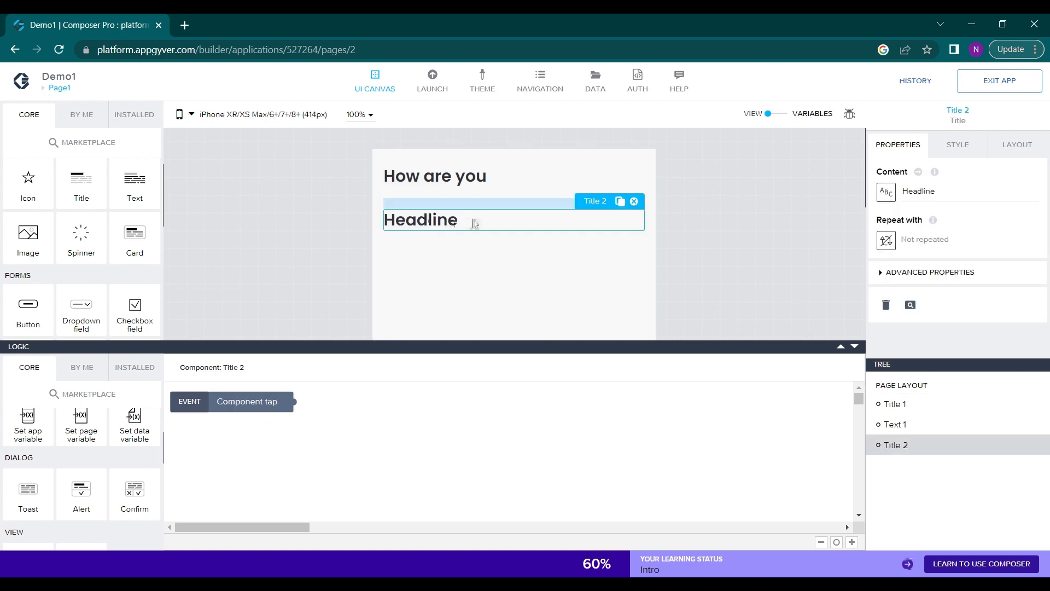
Clear the new title's default text and bind its content to the app variable VAR1
{"action": "left_click_drag", "start_coordinate": [935, 191], "coordinate": [902, 197]}
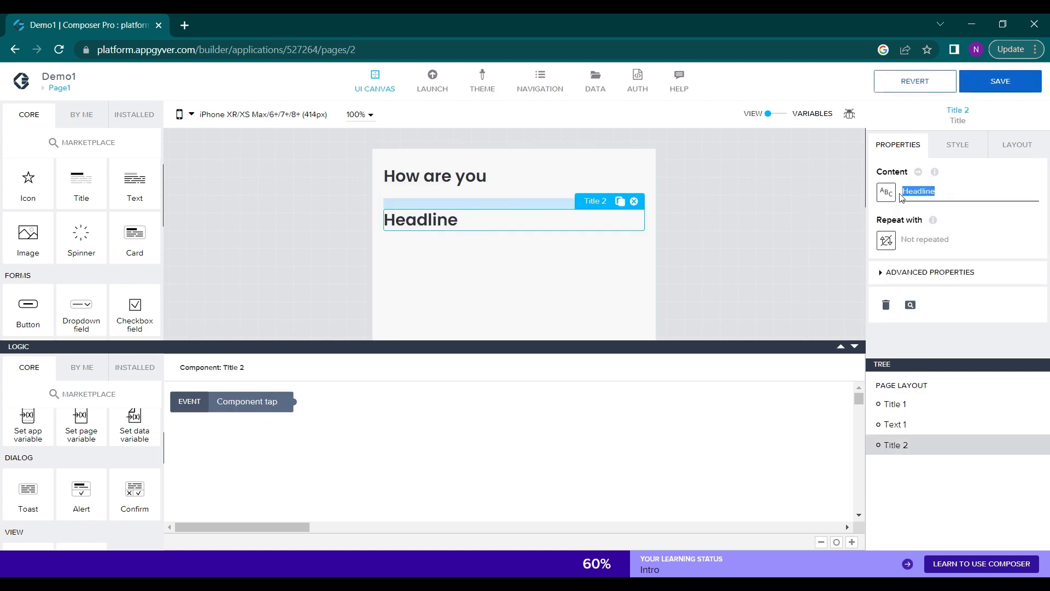
{"action": "key", "text": "BackSpace"}
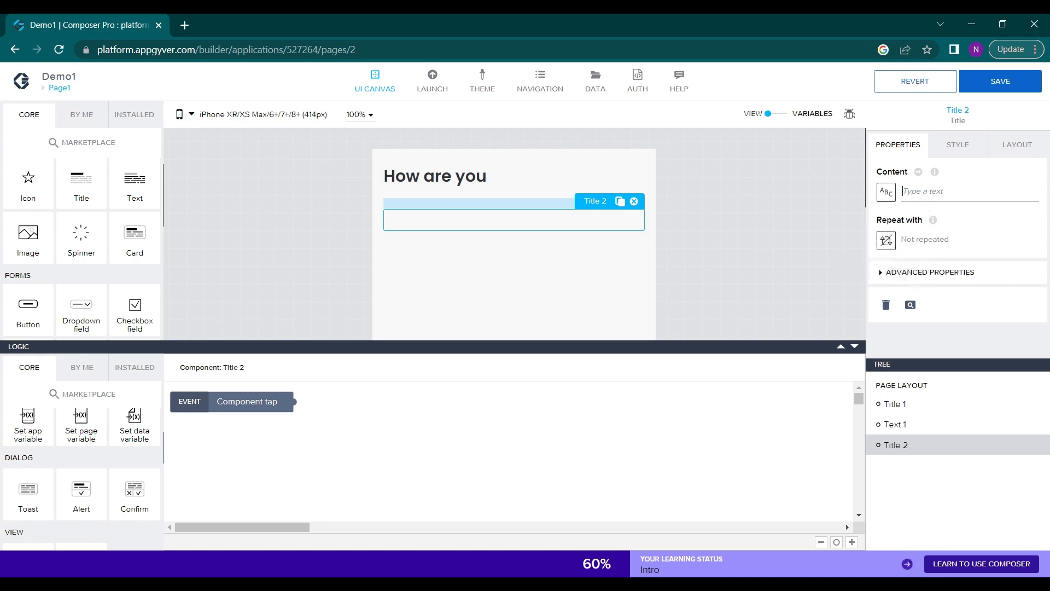
{"action": "left_click", "coordinate": [886, 192]}
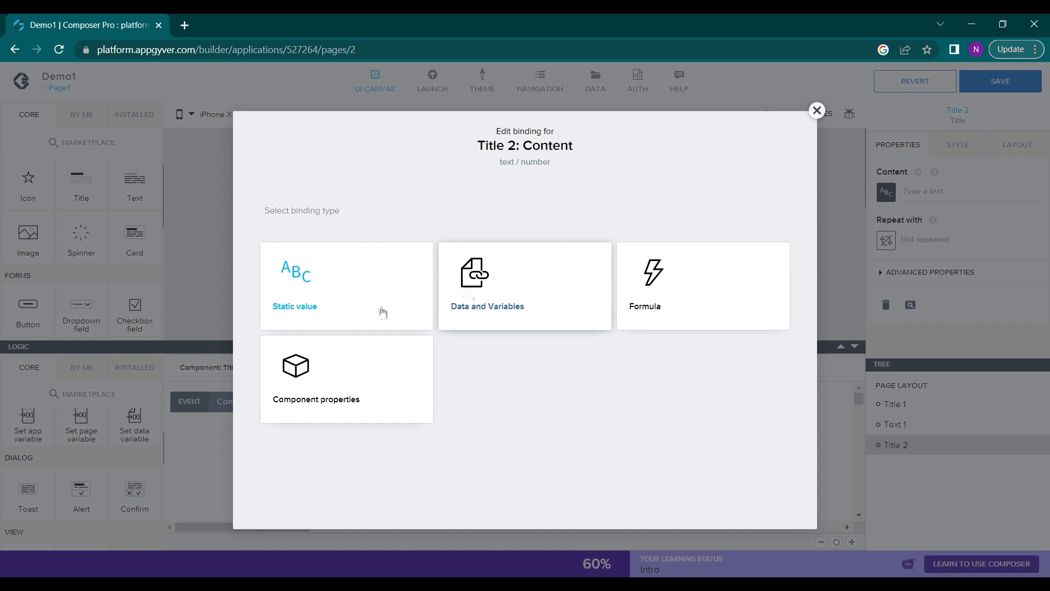
{"action": "left_click", "coordinate": [499, 296]}
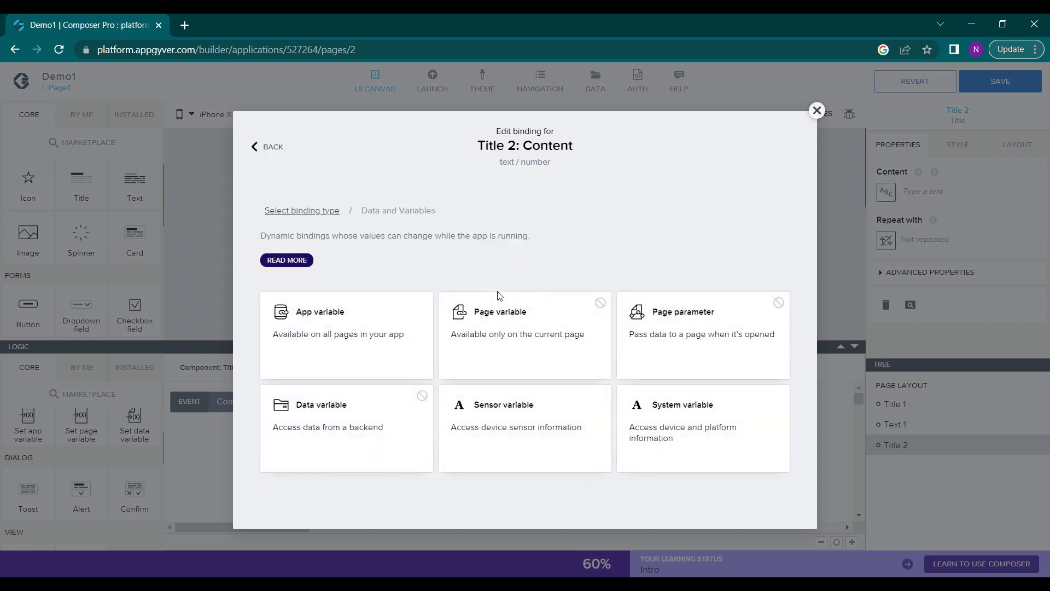
{"action": "left_click", "coordinate": [329, 327]}
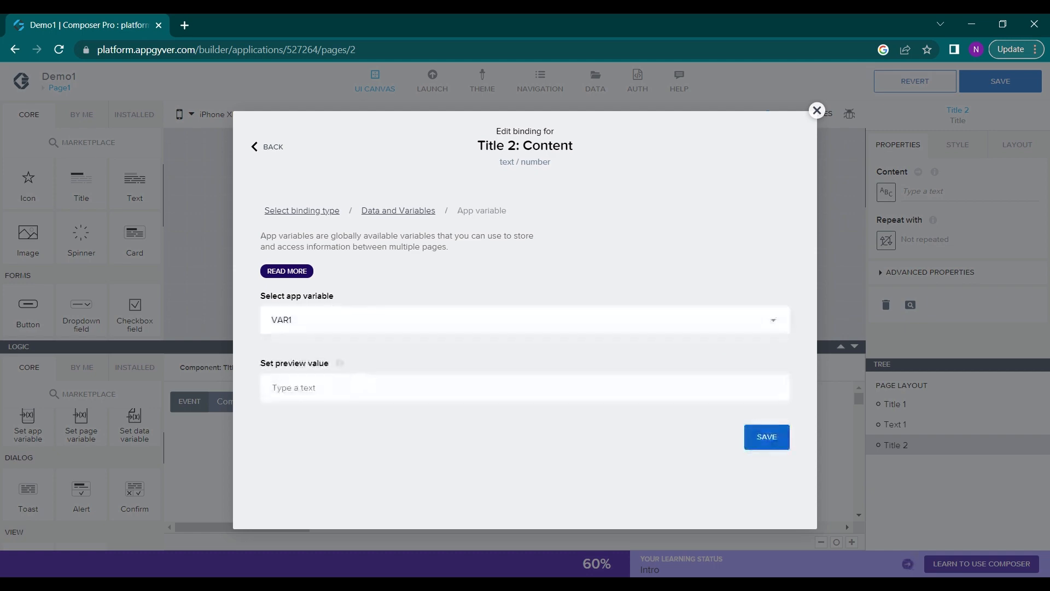
{"action": "left_click", "coordinate": [767, 437]}
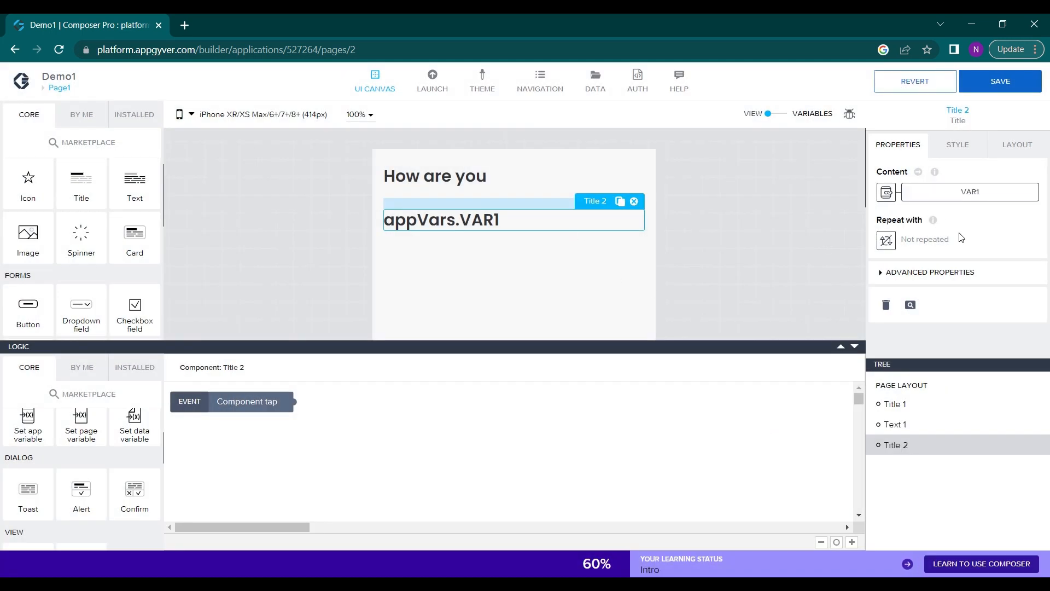
Set the preview value of the new title's VAR1 binding to "name" and save the app
{"action": "left_click", "coordinate": [919, 191]}
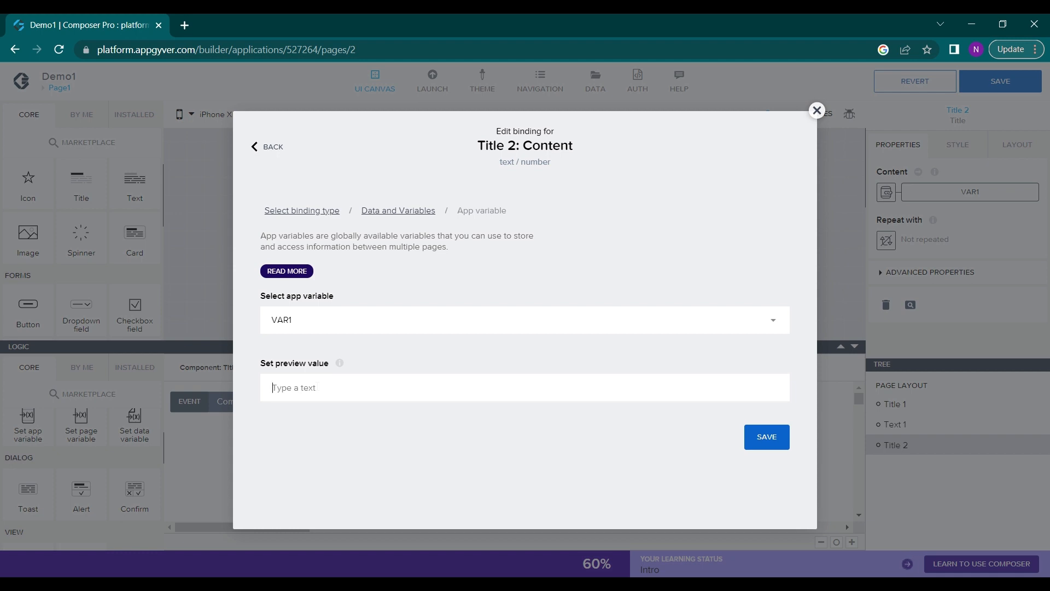
{"action": "type", "text": "name"}
{"action": "left_click", "coordinate": [766, 438]}
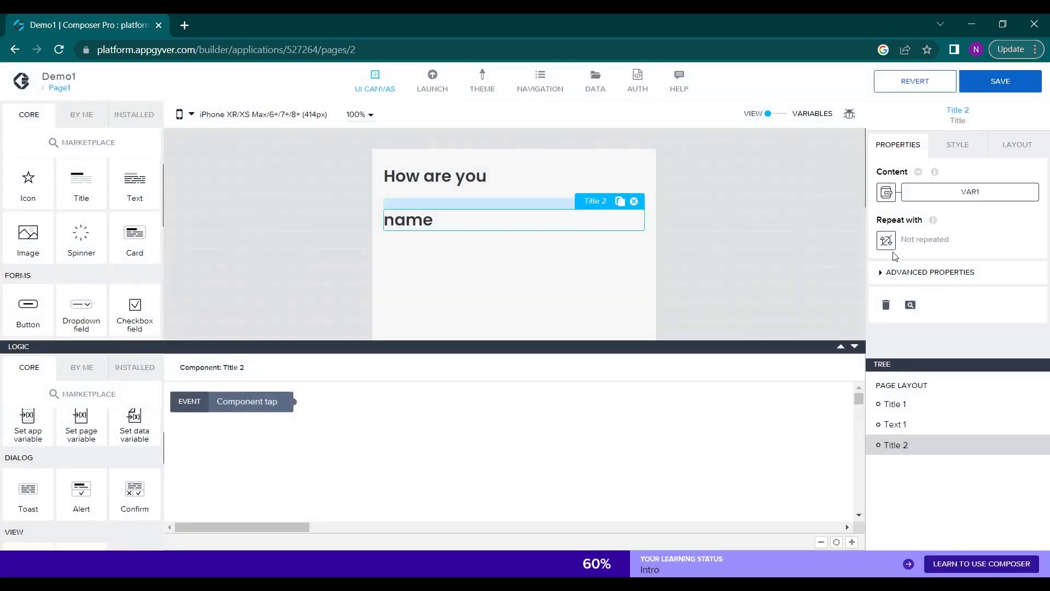
{"action": "scroll", "coordinate": [614, 286], "scroll_direction": "down", "scroll_amount": 2}
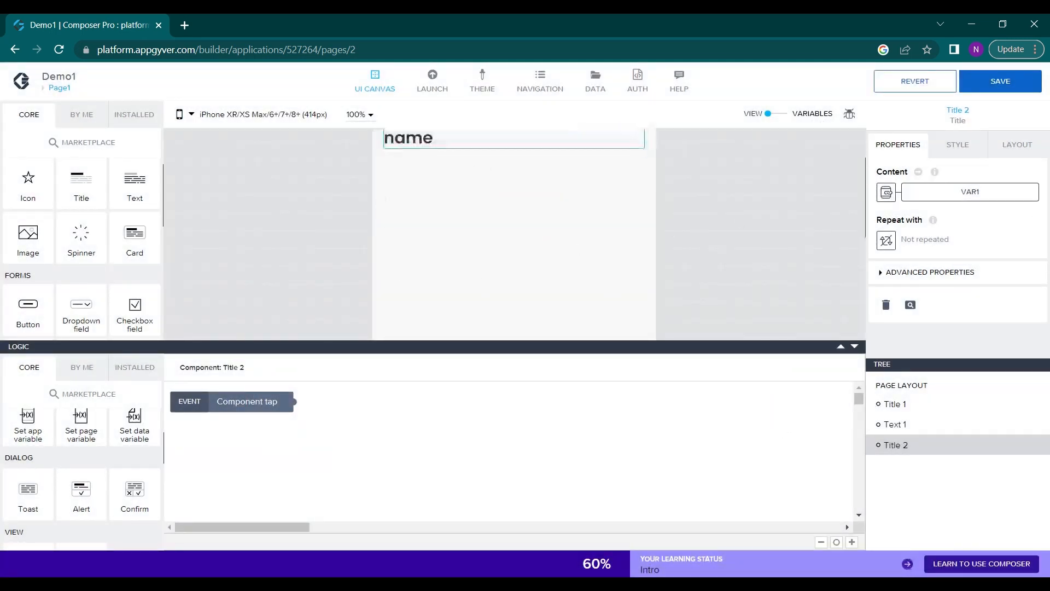
{"action": "scroll", "coordinate": [487, 232], "scroll_direction": "up", "scroll_amount": 2}
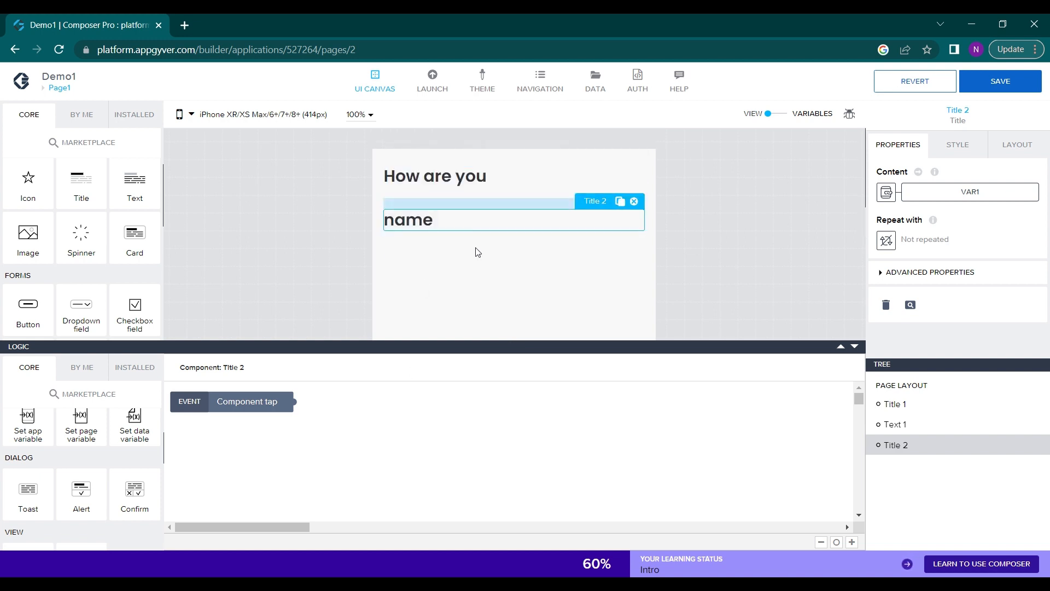
{"action": "left_click", "coordinate": [1002, 77]}
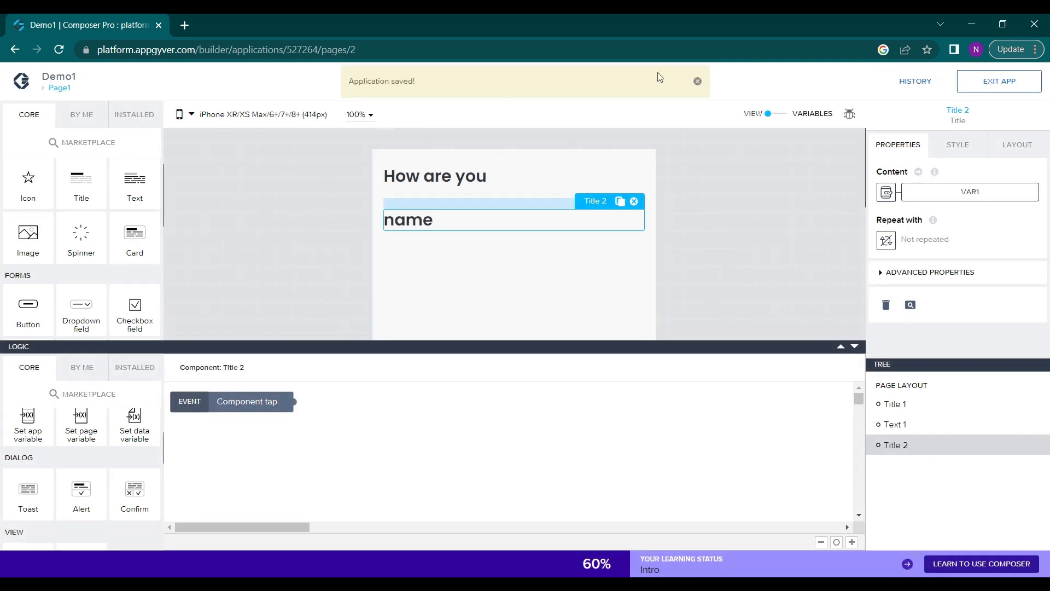
{"action": "left_click", "coordinate": [697, 82]}
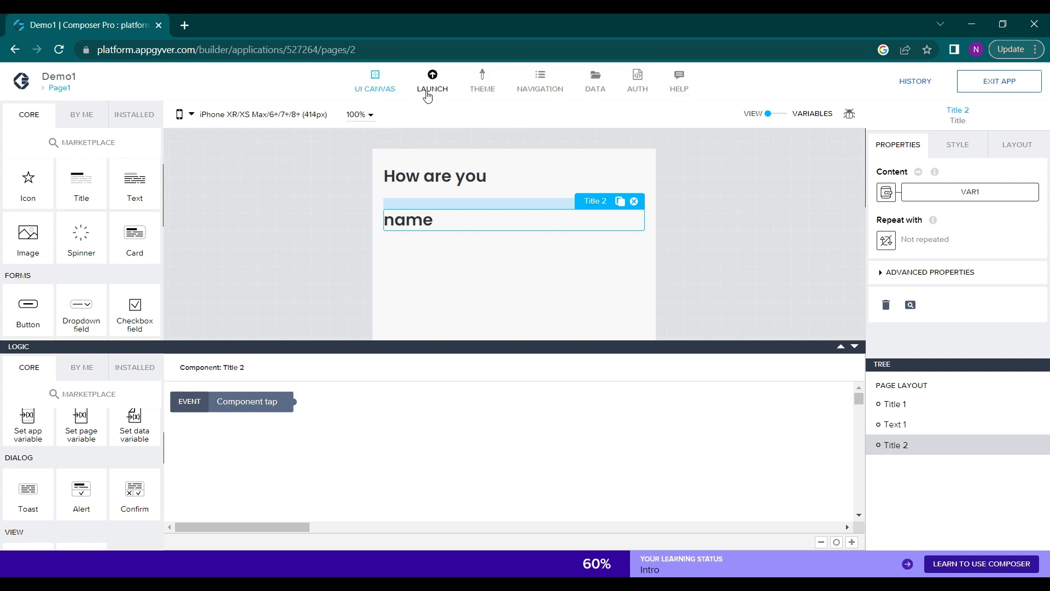
Launch the web app preview portal and open the Demo1 app in it
{"action": "left_click", "coordinate": [429, 95]}
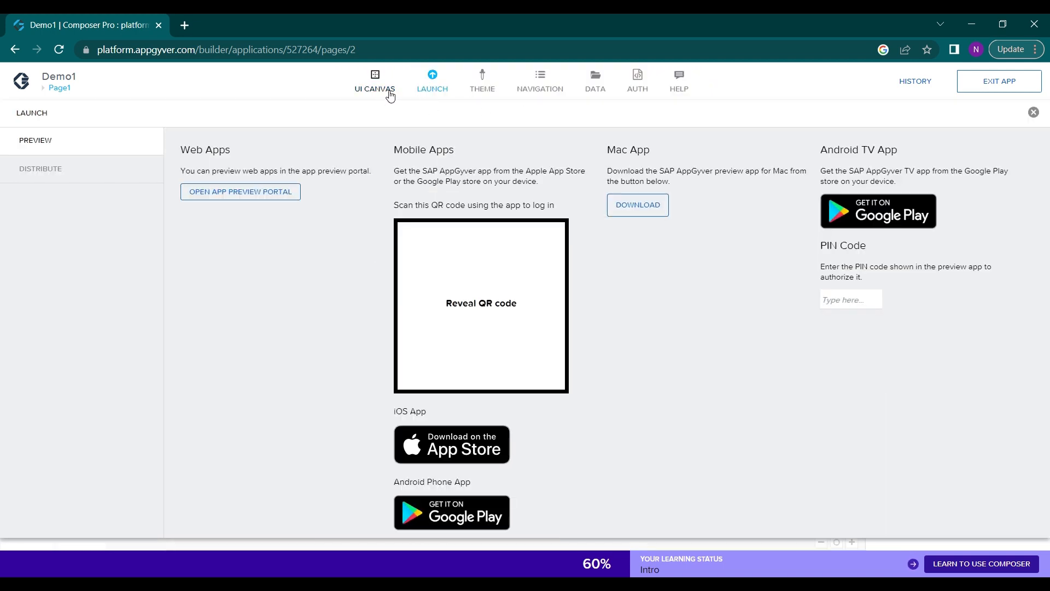
{"action": "left_click", "coordinate": [228, 197]}
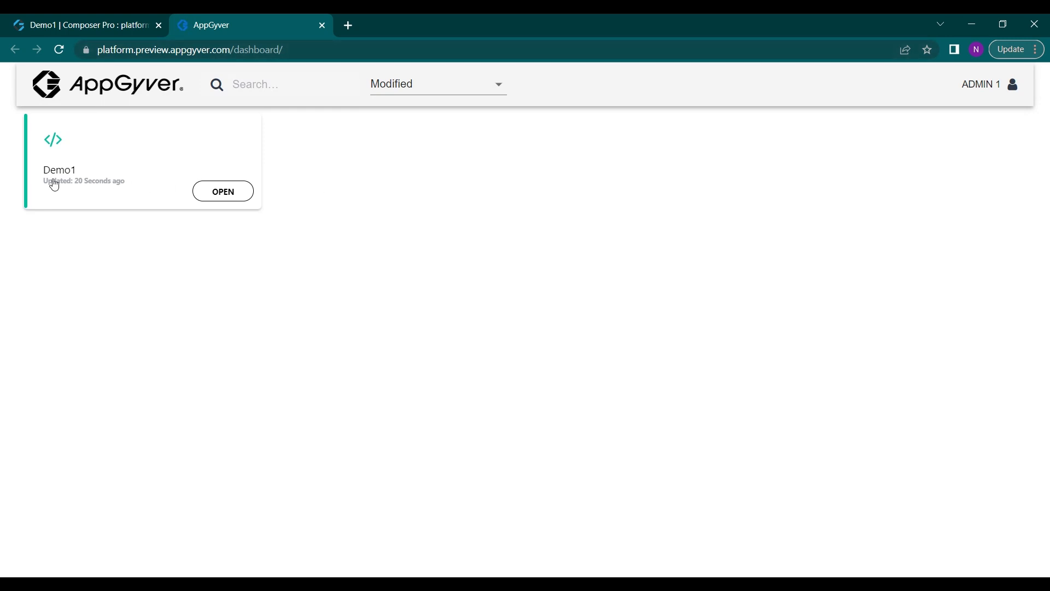
{"action": "left_click", "coordinate": [222, 203]}
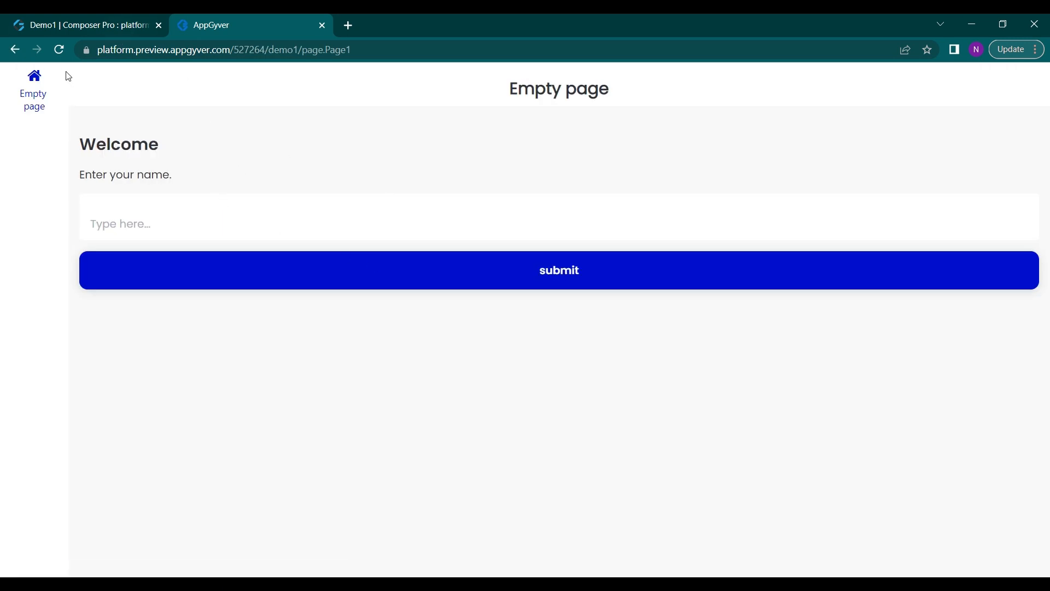
Examine the welcome page in the running preview, from the image down to the name field and submit button
{"action": "left_click", "coordinate": [57, 87]}
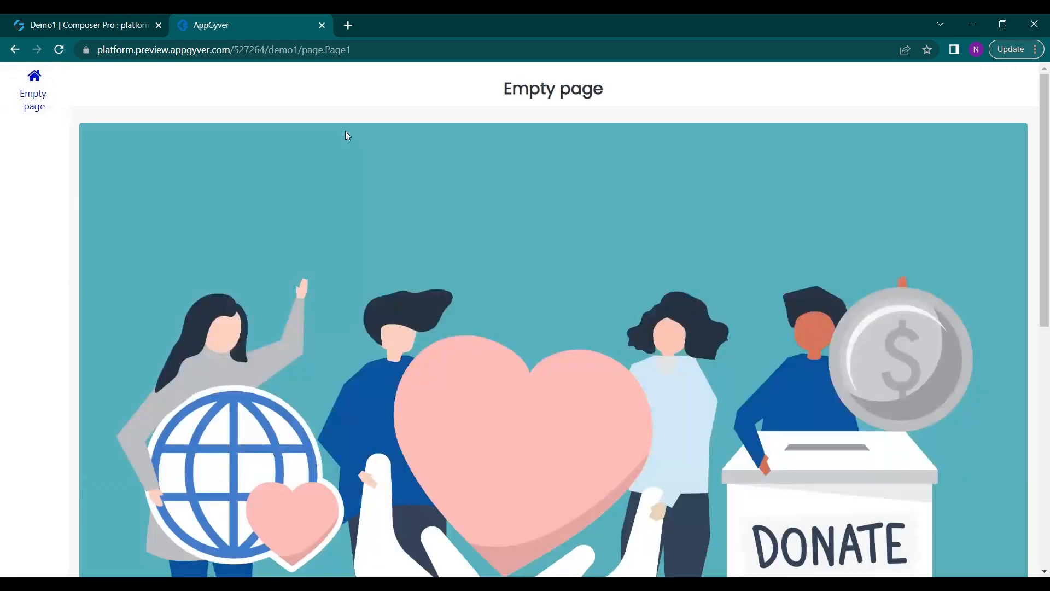
{"action": "scroll", "coordinate": [402, 257], "scroll_direction": "down", "scroll_amount": 3}
{"action": "scroll", "coordinate": [402, 257], "scroll_direction": "up", "scroll_amount": 3}
{"action": "scroll", "coordinate": [553, 341], "scroll_direction": "down", "scroll_amount": 1}
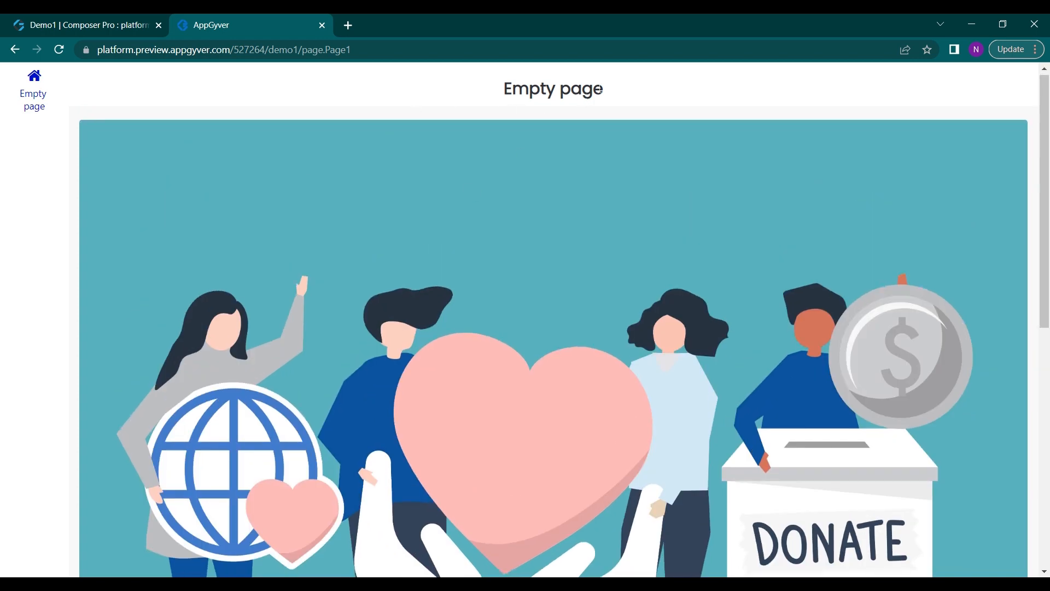
{"action": "scroll", "coordinate": [599, 90], "scroll_direction": "down", "scroll_amount": 8}
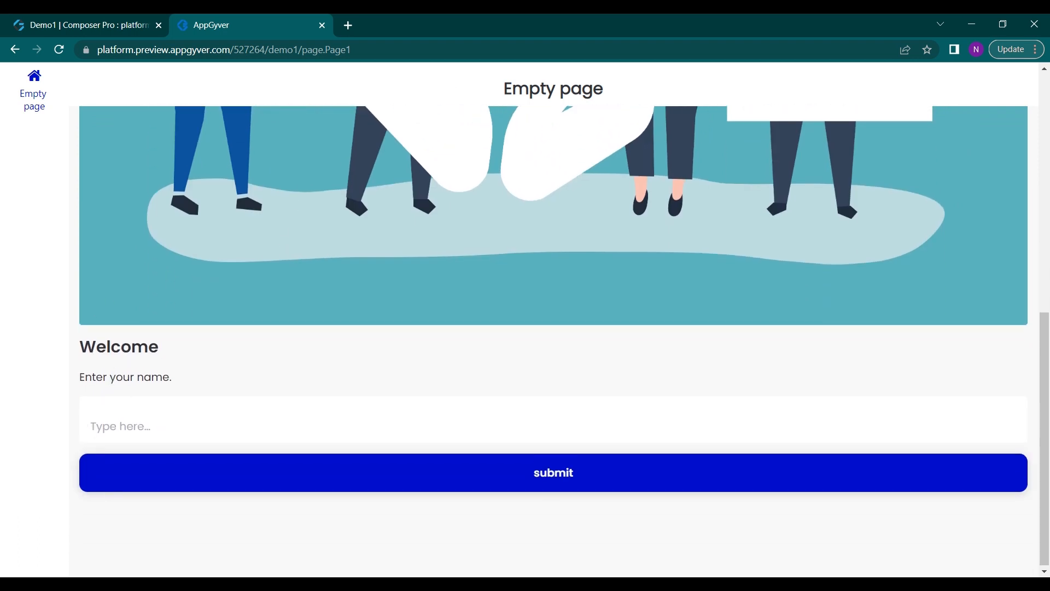
Enter "Admin" in the welcome page's name field and submit it to open Page1
{"action": "type", "text": "Admin"}
{"action": "left_click", "coordinate": [181, 485]}
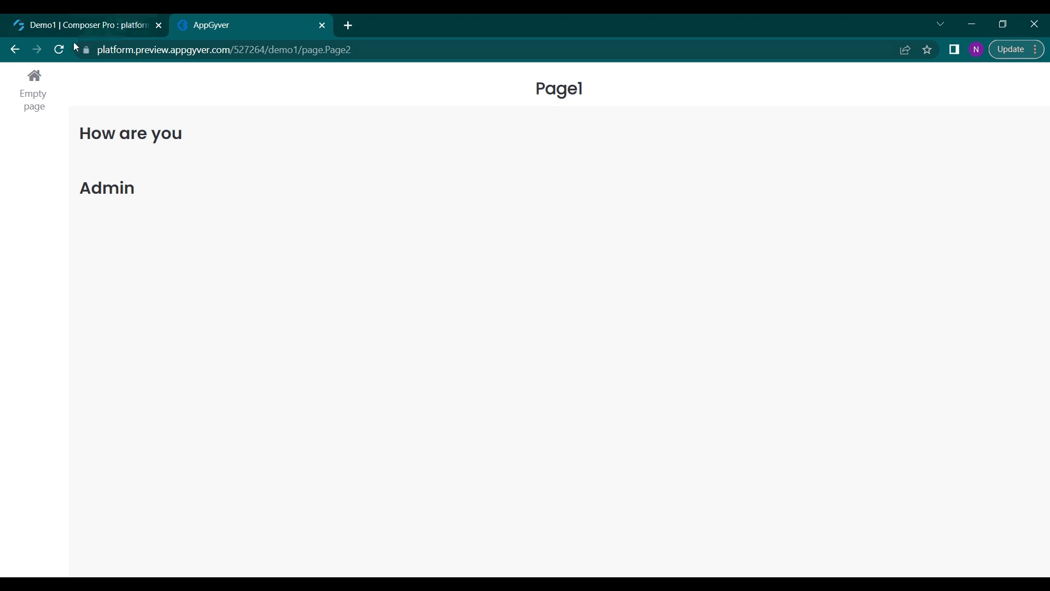
Reload Page1 in the running preview and return to the welcome page's name form
{"action": "left_click", "coordinate": [61, 49]}
{"action": "left_click", "coordinate": [15, 50]}
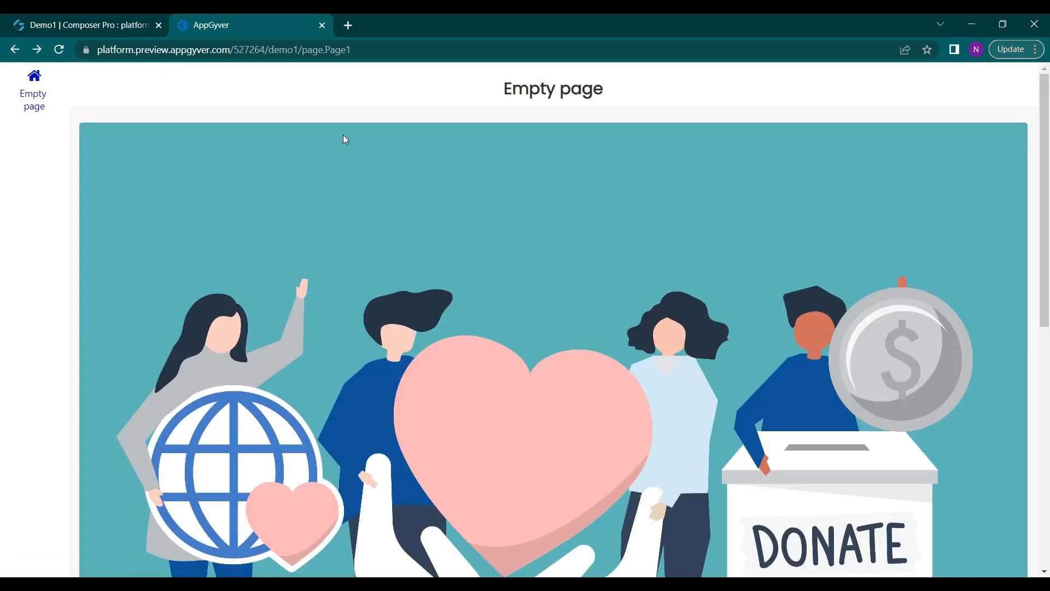
{"action": "scroll", "coordinate": [211, 294], "scroll_direction": "down", "scroll_amount": 9}
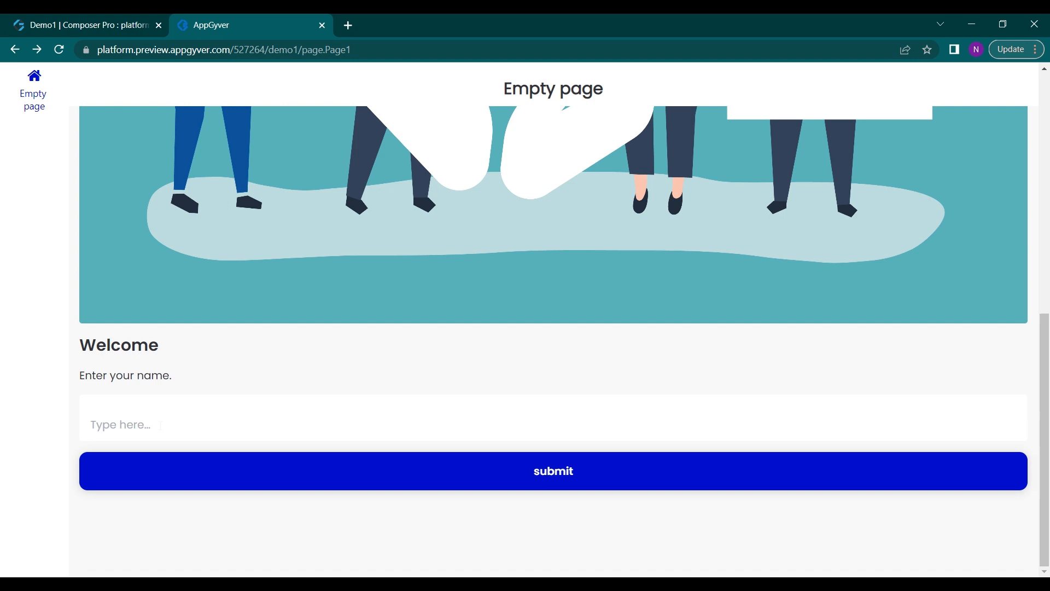
Switch back to the Demo1 composer and enable Google Firebase email/password authentication for the app
{"action": "left_click", "coordinate": [130, 16]}
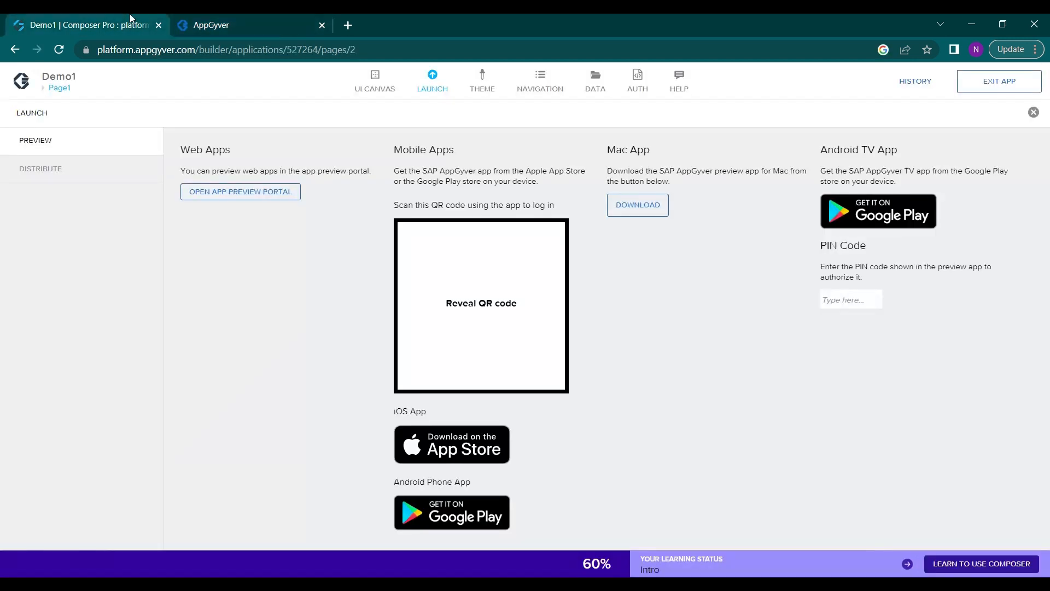
{"action": "left_click", "coordinate": [380, 92]}
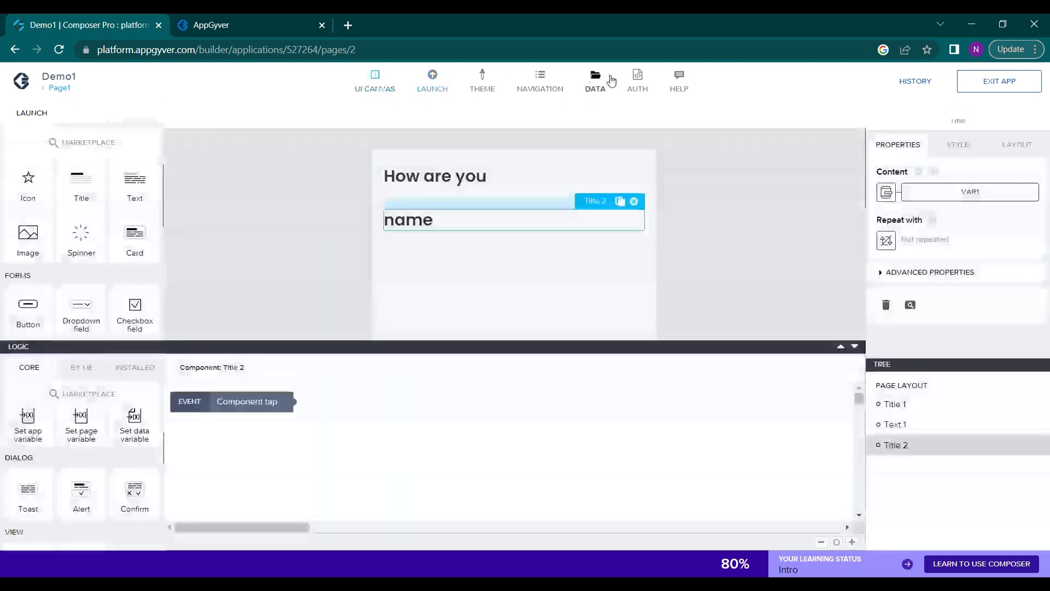
{"action": "left_click", "coordinate": [647, 92]}
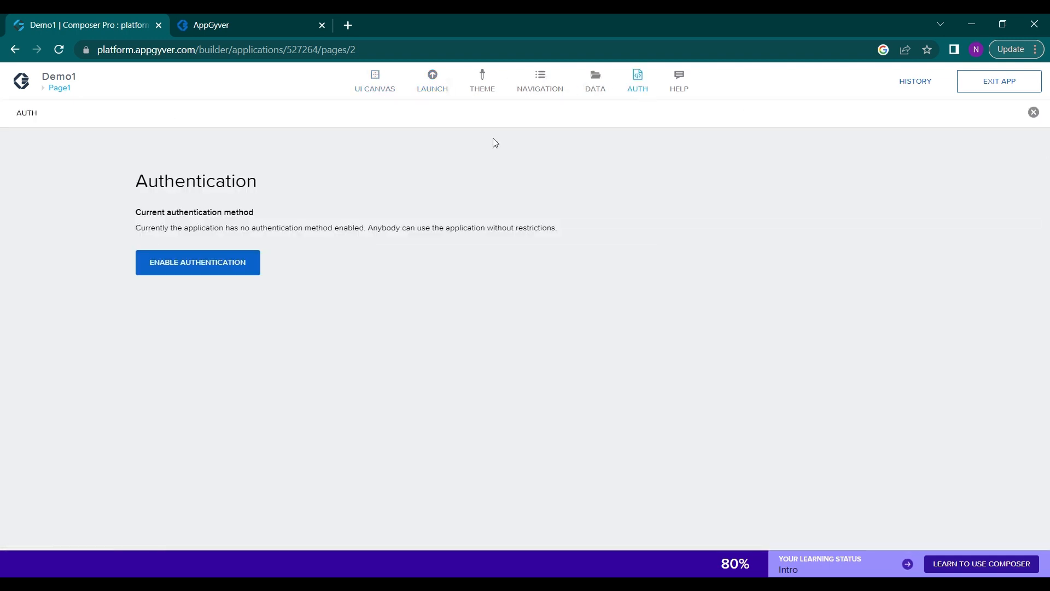
{"action": "left_click", "coordinate": [217, 268]}
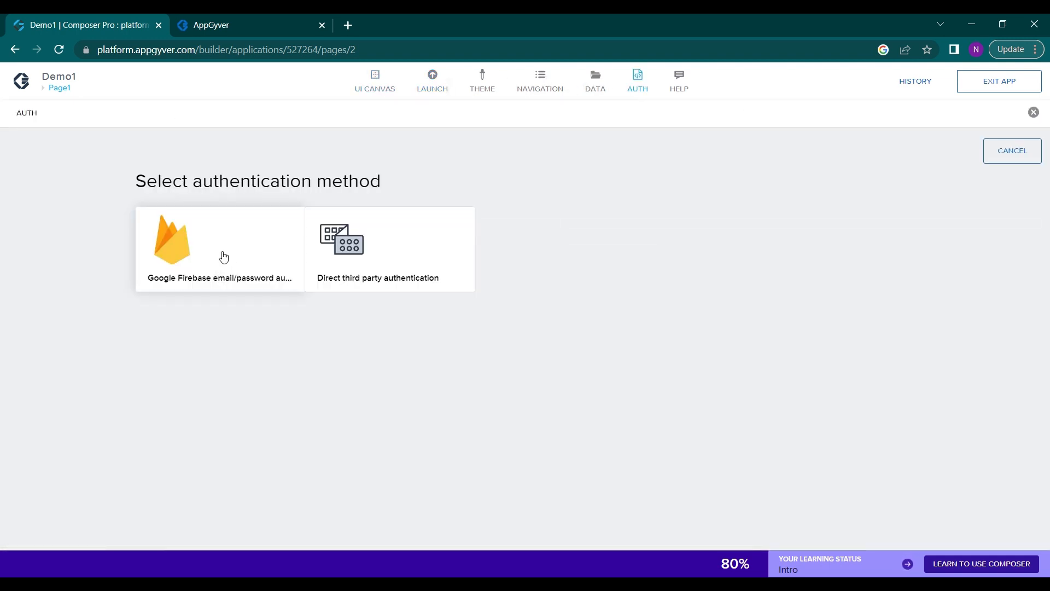
{"action": "left_click", "coordinate": [222, 257]}
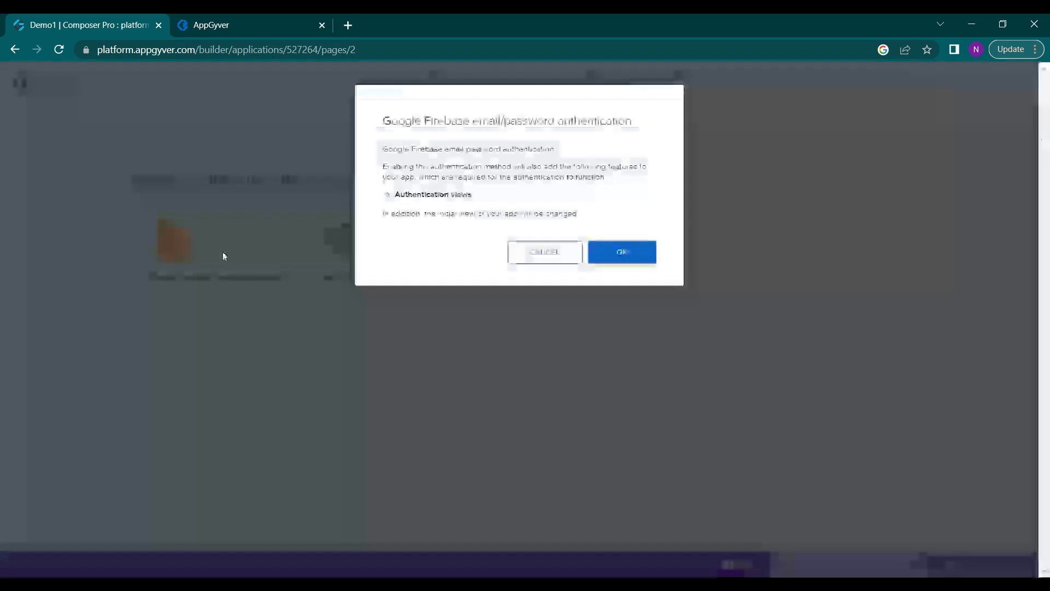
{"action": "left_click", "coordinate": [622, 261]}
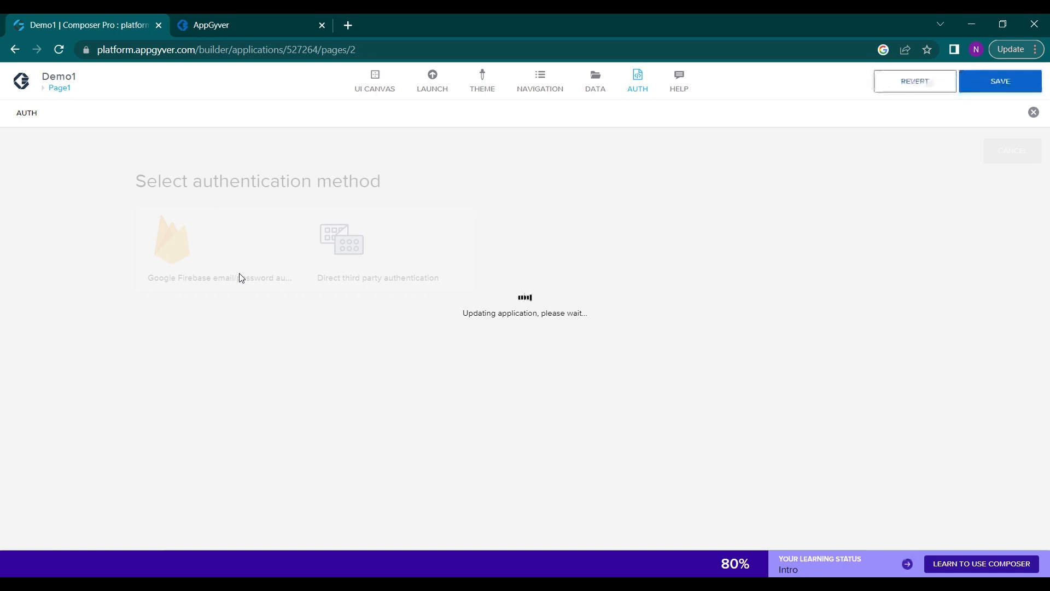
Review the initial view choices for the authentication, check the start page in the web preview and close the preview
{"action": "scroll", "coordinate": [369, 292], "scroll_direction": "down", "scroll_amount": 1}
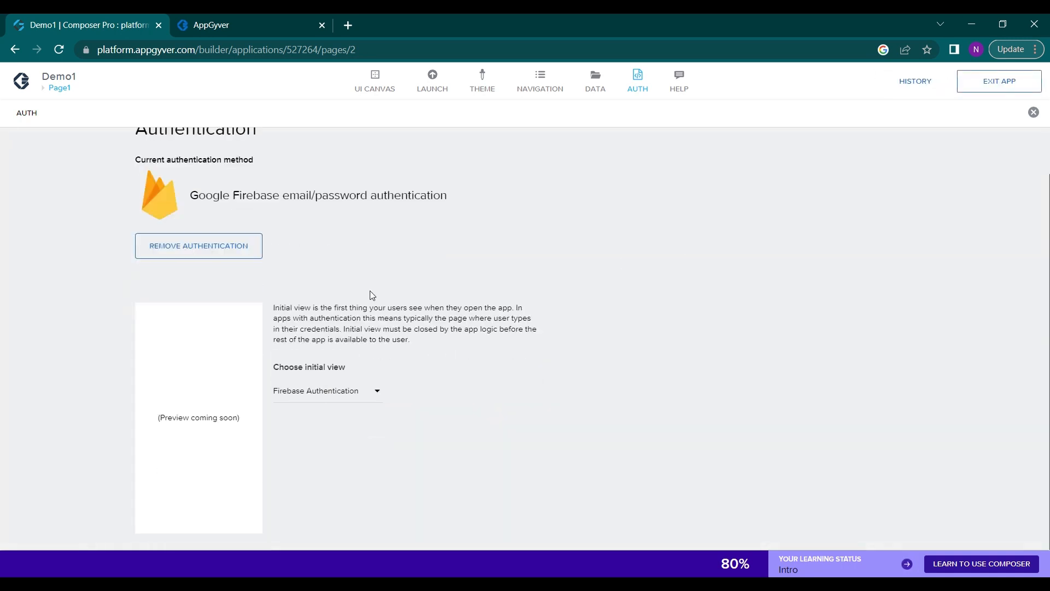
{"action": "left_click", "coordinate": [317, 395]}
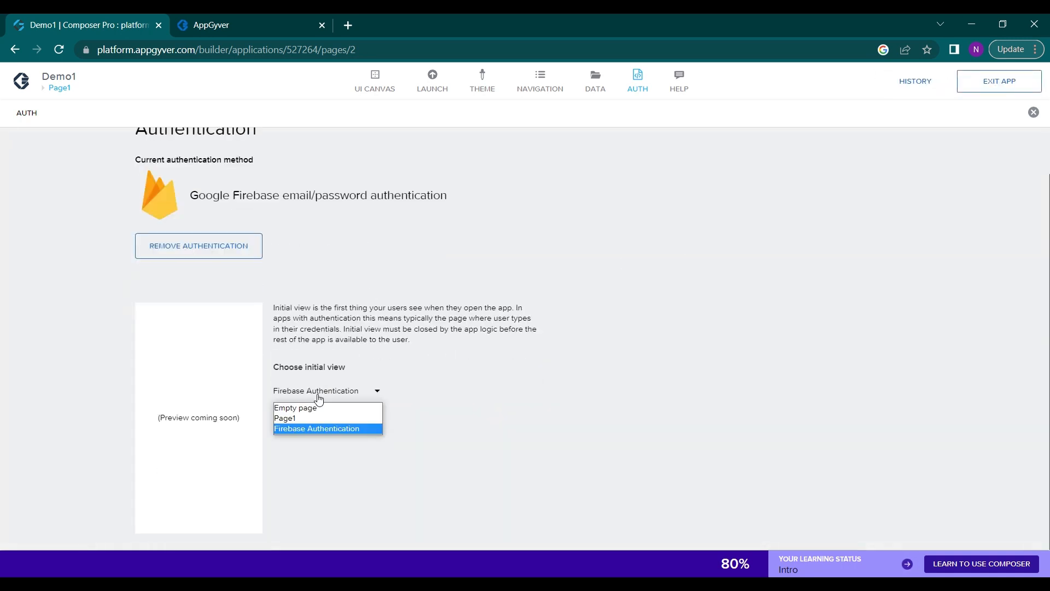
{"action": "left_click", "coordinate": [317, 395]}
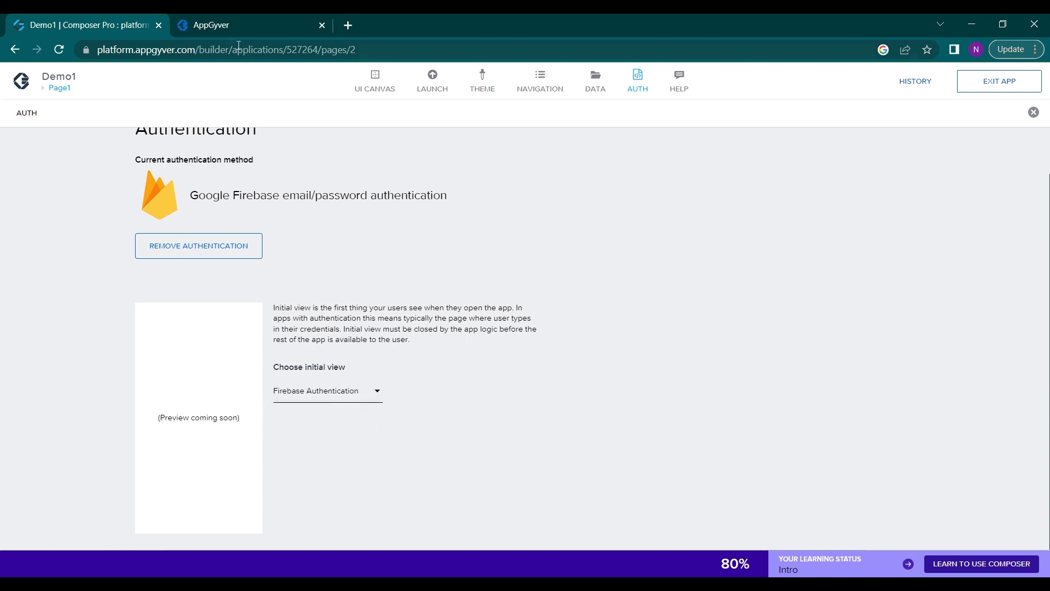
{"action": "left_click", "coordinate": [240, 23]}
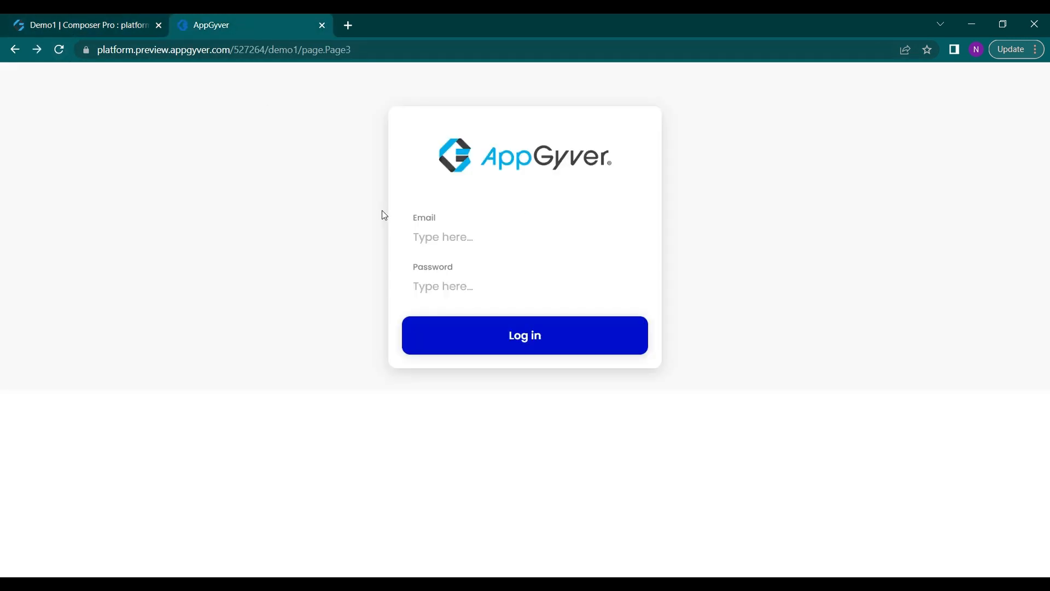
{"action": "left_click", "coordinate": [322, 25]}
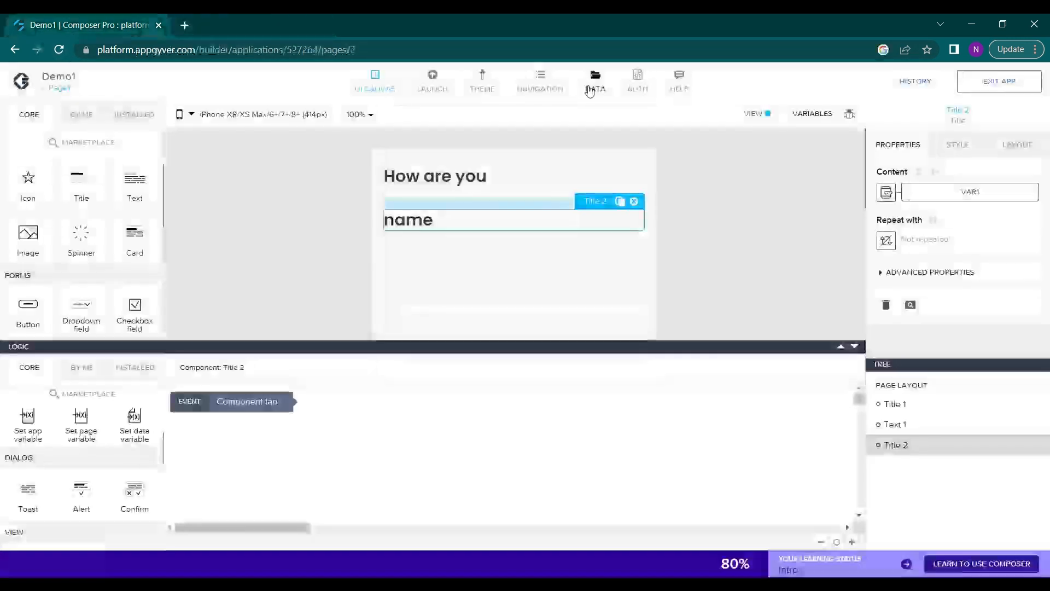
Check the app's data resources and return to the UI canvas, shrinking the logic area to enlarge the page canvas
{"action": "left_click", "coordinate": [590, 90]}
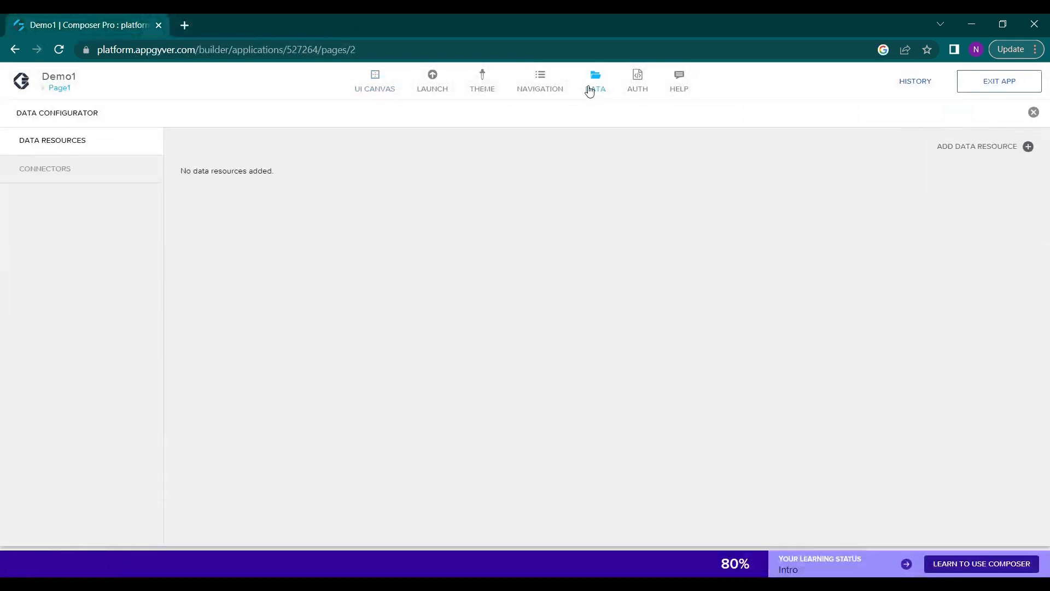
{"action": "left_click", "coordinate": [375, 88]}
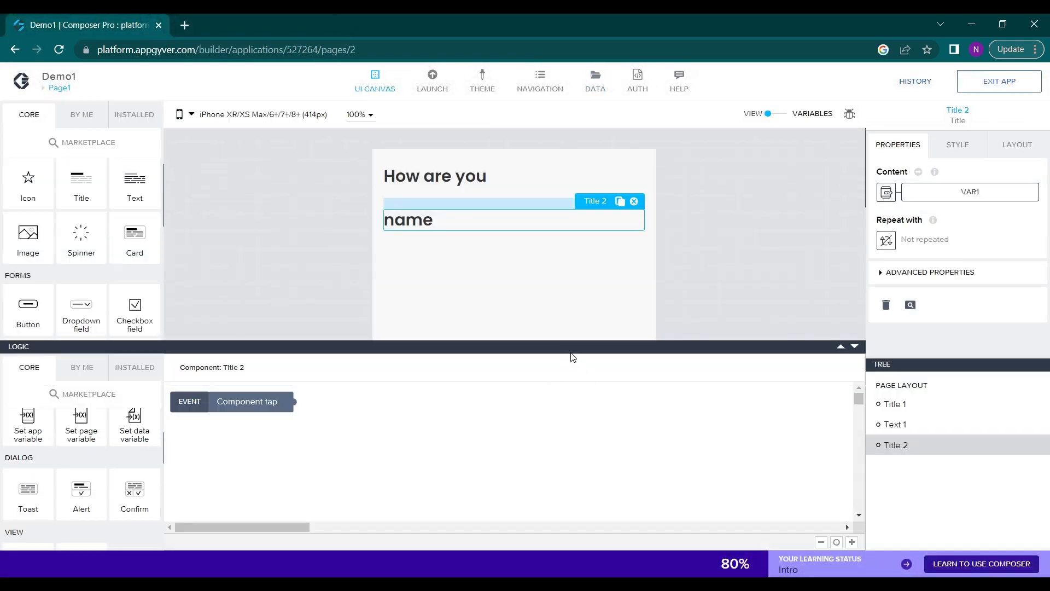
{"action": "left_click_drag", "start_coordinate": [568, 347], "coordinate": [561, 437]}
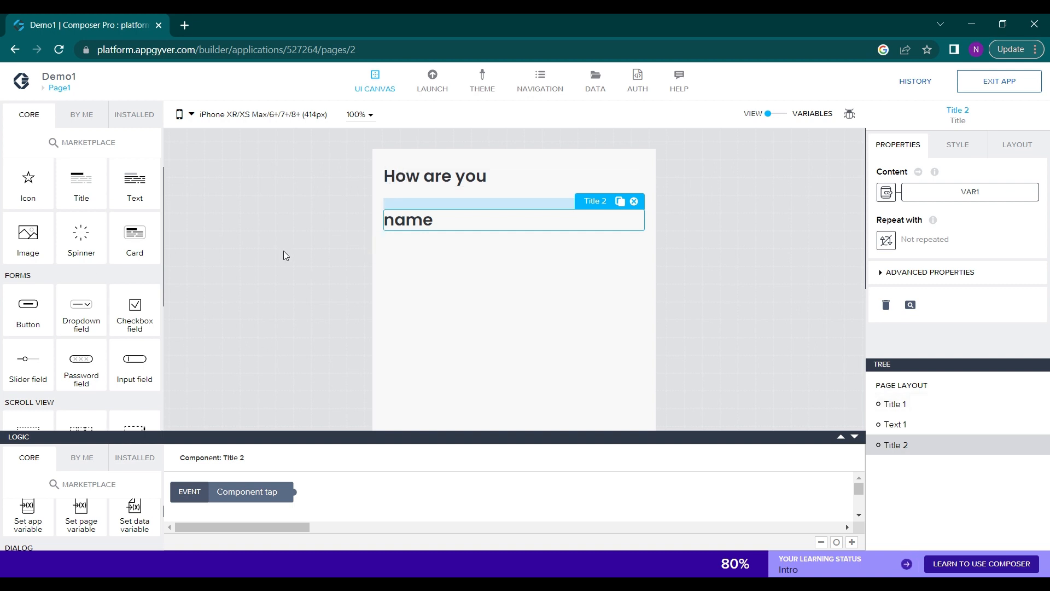
Open the build service for Demo1 from the app's distribution options and bring the platform builds into view
{"action": "left_click", "coordinate": [432, 89]}
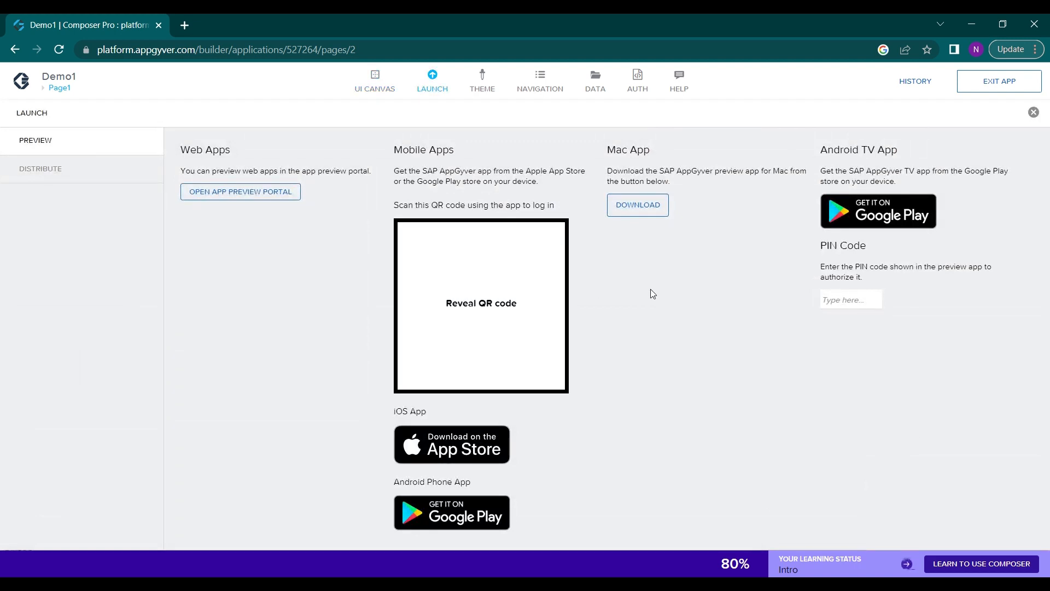
{"action": "left_click", "coordinate": [25, 170]}
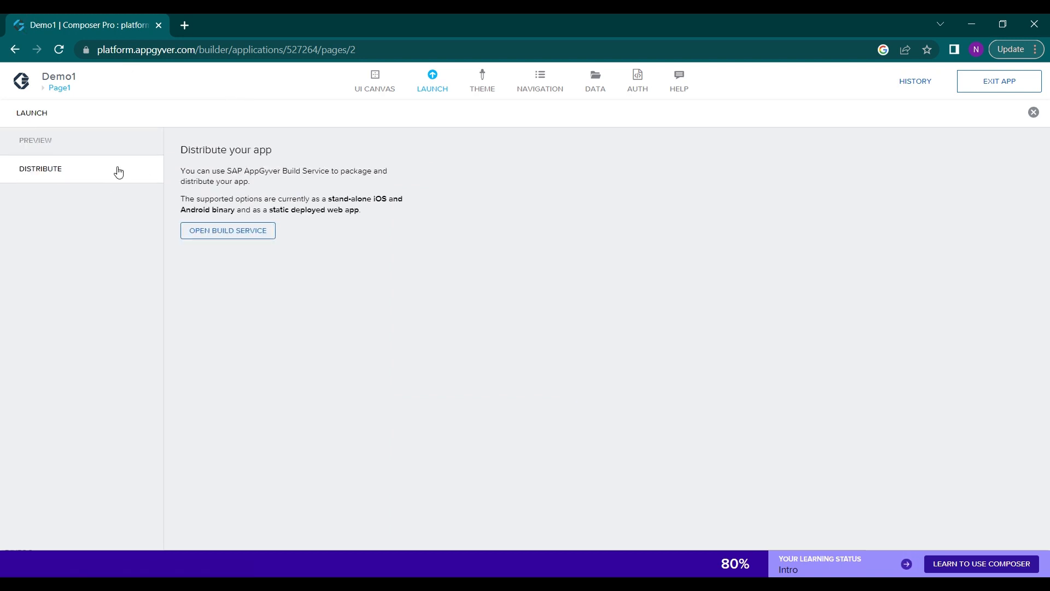
{"action": "left_click", "coordinate": [118, 145]}
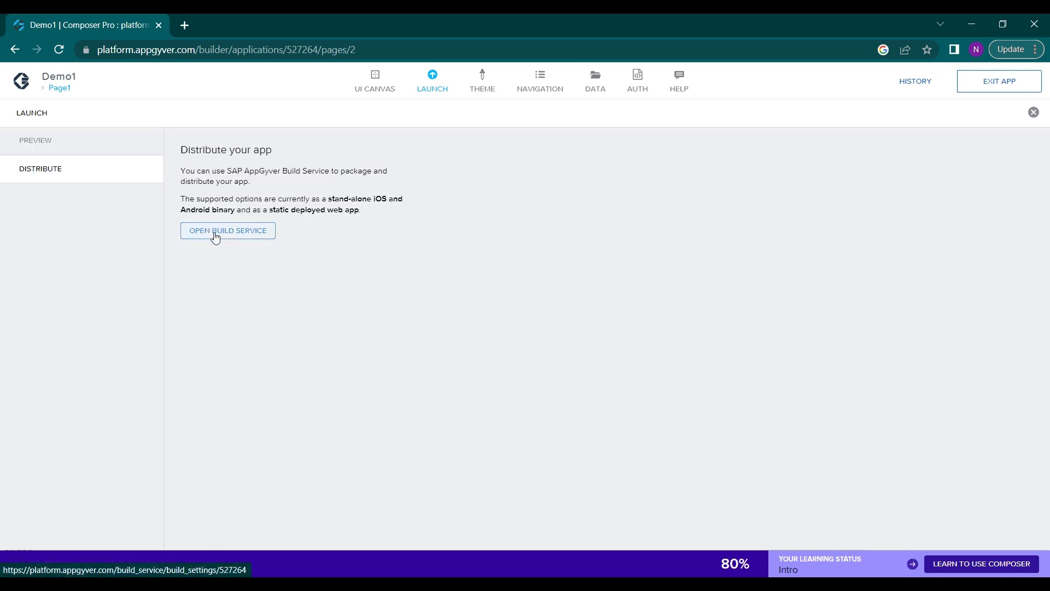
{"action": "left_click", "coordinate": [215, 234]}
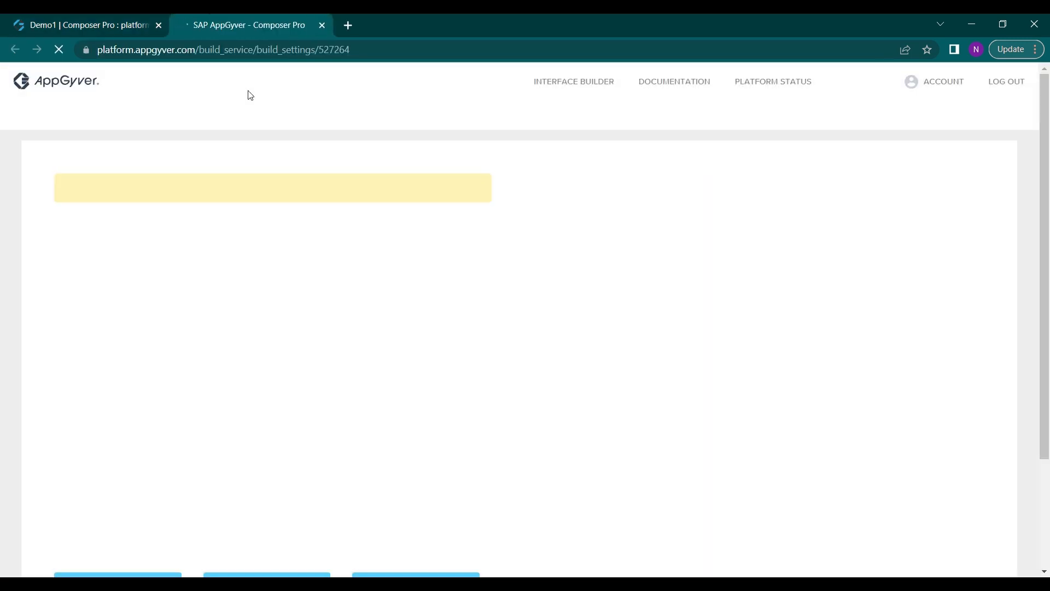
{"action": "scroll", "coordinate": [258, 291], "scroll_direction": "down", "scroll_amount": 3}
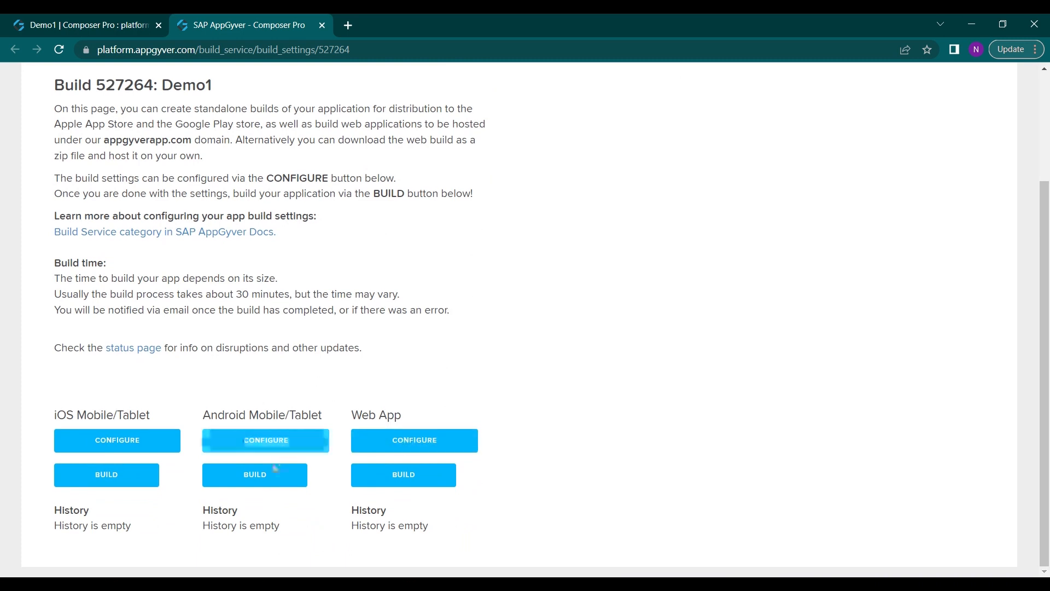
Examine the Android build form, including file type, client runtime version and version fields, and return to the build overview
{"action": "left_click", "coordinate": [263, 481]}
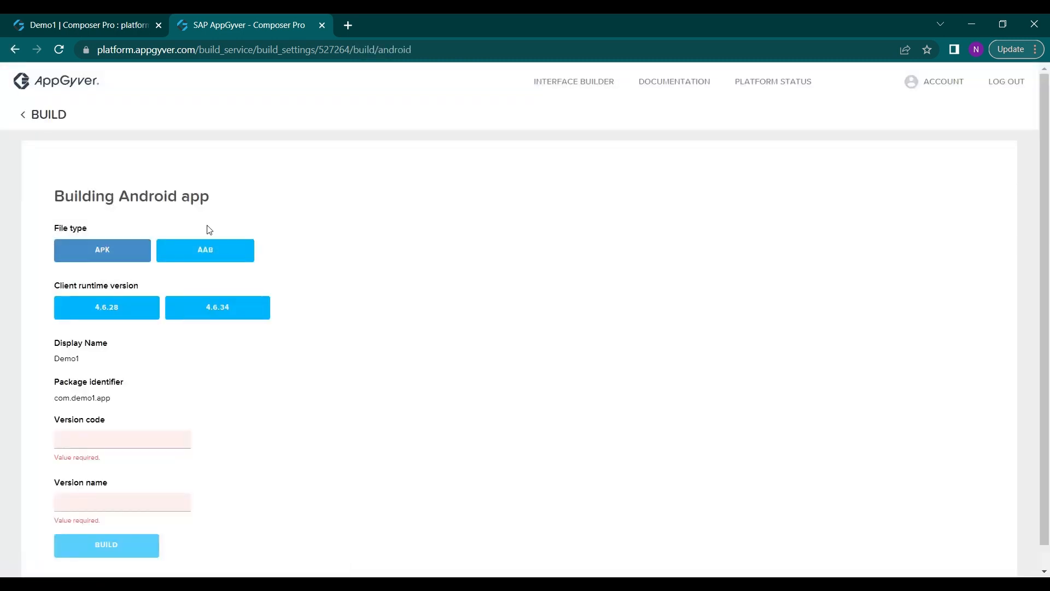
{"action": "scroll", "coordinate": [170, 314], "scroll_direction": "down", "scroll_amount": 1}
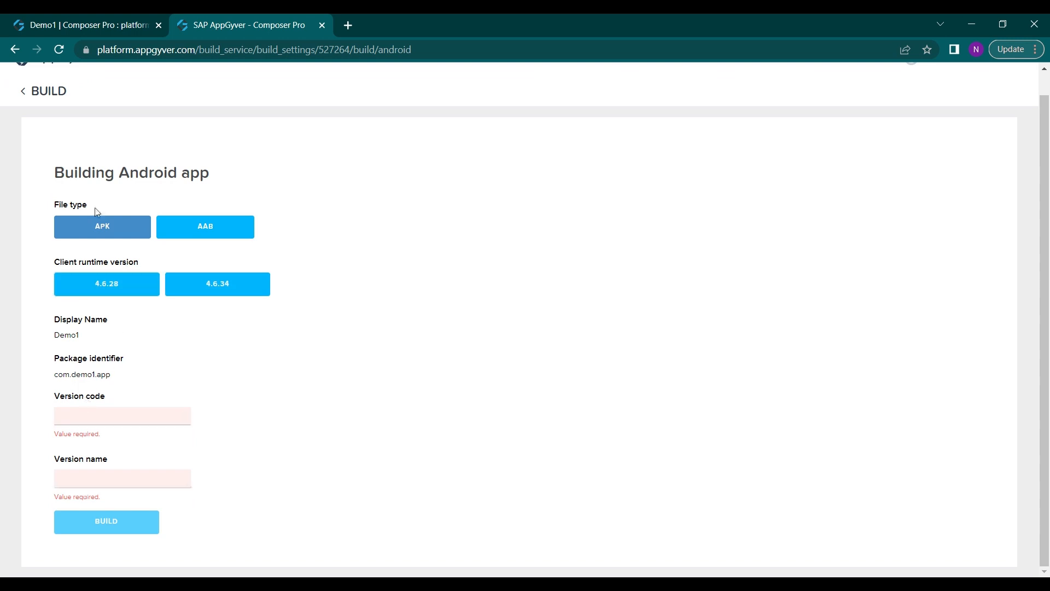
{"action": "left_click", "coordinate": [32, 92]}
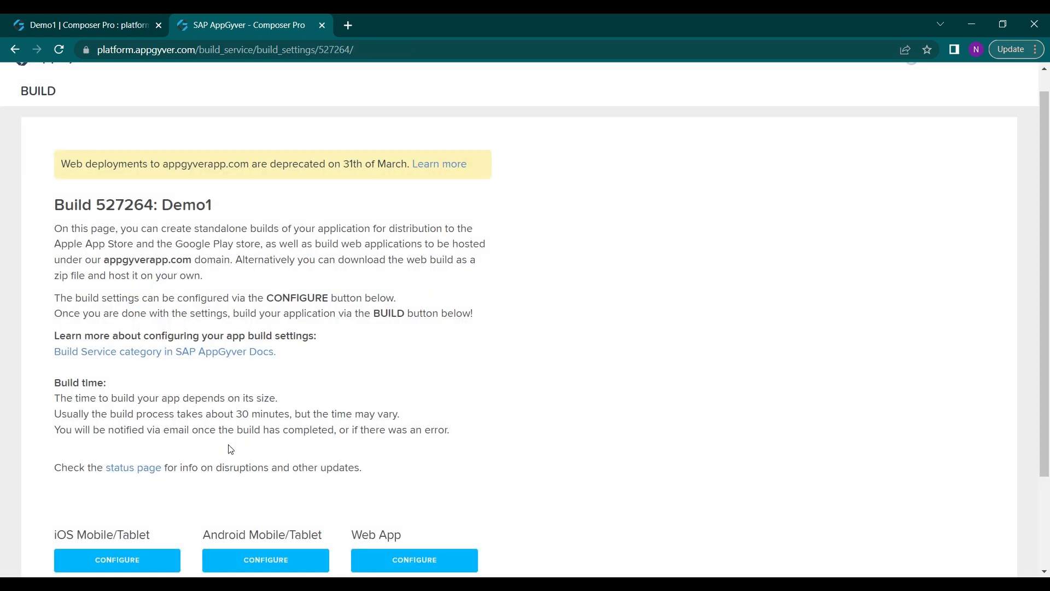
Examine the Android build settings from Keystore and Bundle Settings through Image Assets, Permissions and Advanced, and return to the build overview
{"action": "scroll", "coordinate": [246, 470], "scroll_direction": "down", "scroll_amount": 1}
{"action": "left_click", "coordinate": [257, 494]}
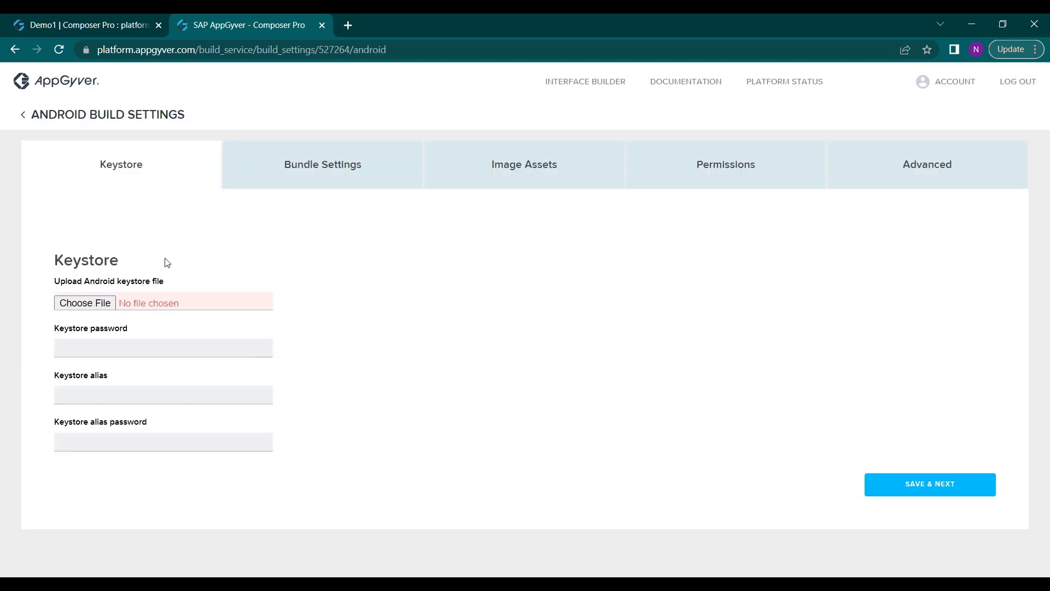
{"action": "left_click", "coordinate": [355, 180]}
{"action": "left_click", "coordinate": [492, 167]}
{"action": "left_click", "coordinate": [760, 164]}
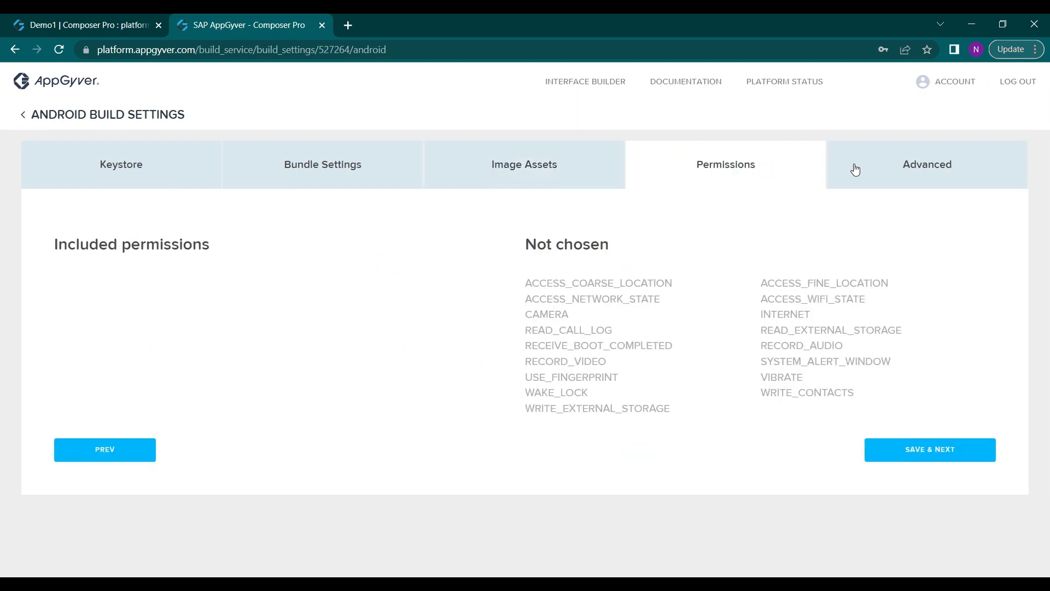
{"action": "left_click", "coordinate": [855, 170]}
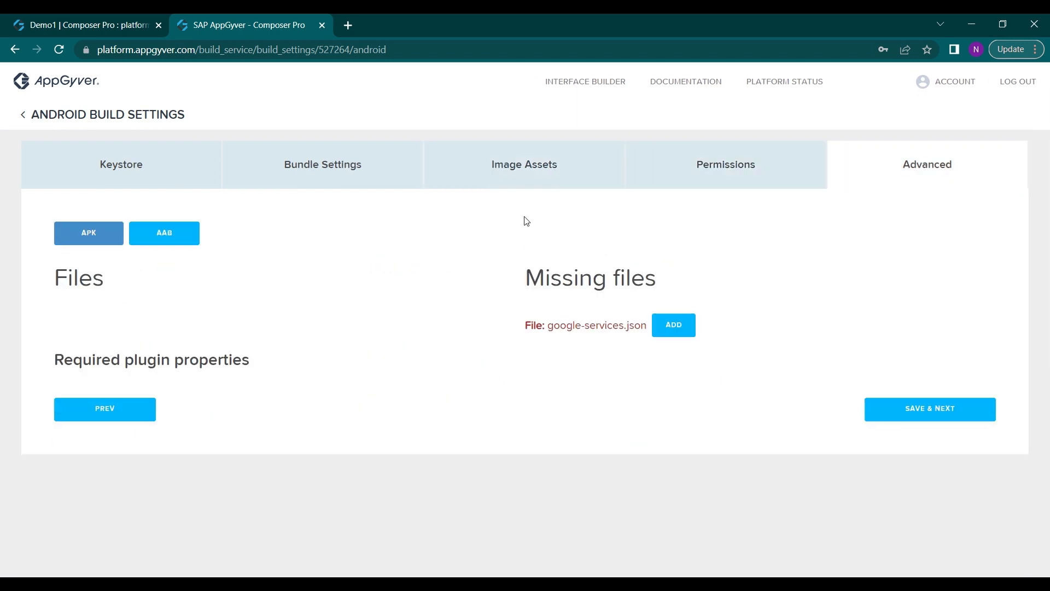
{"action": "left_click", "coordinate": [22, 115]}
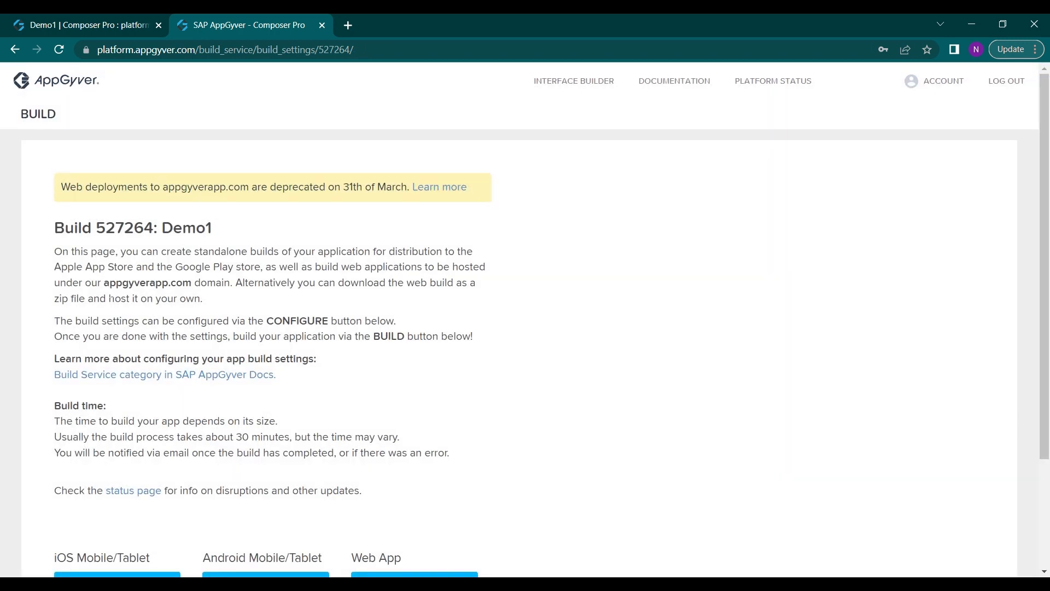
Review the iOS, Android and web app build options for Demo1 and return to the composer's UI canvas
{"action": "scroll", "coordinate": [268, 495], "scroll_direction": "down", "scroll_amount": 3}
{"action": "scroll", "coordinate": [260, 487], "scroll_direction": "up", "scroll_amount": 3}
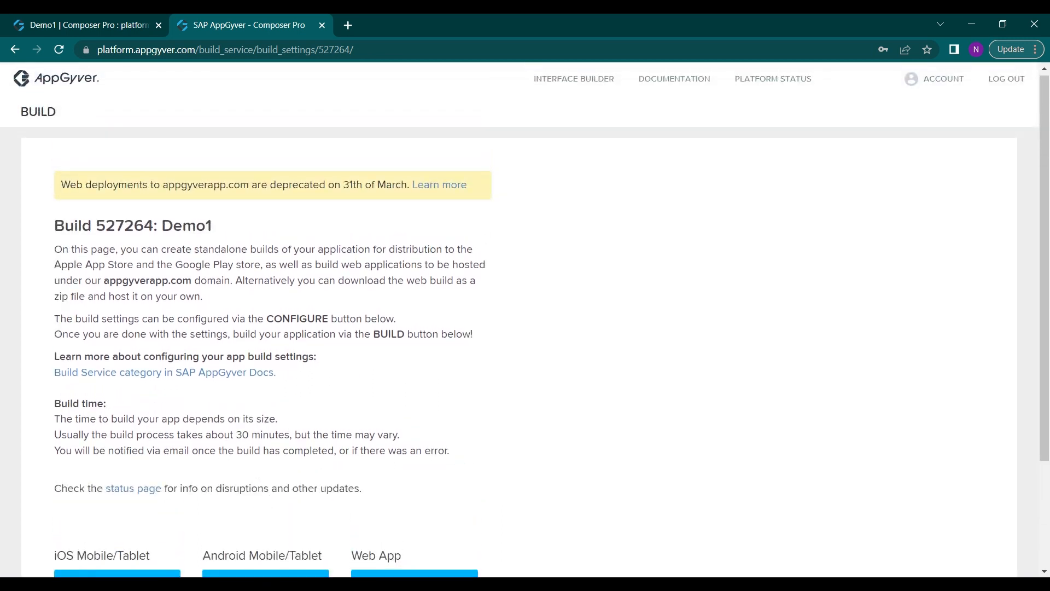
{"action": "scroll", "coordinate": [260, 481], "scroll_direction": "down", "scroll_amount": 3}
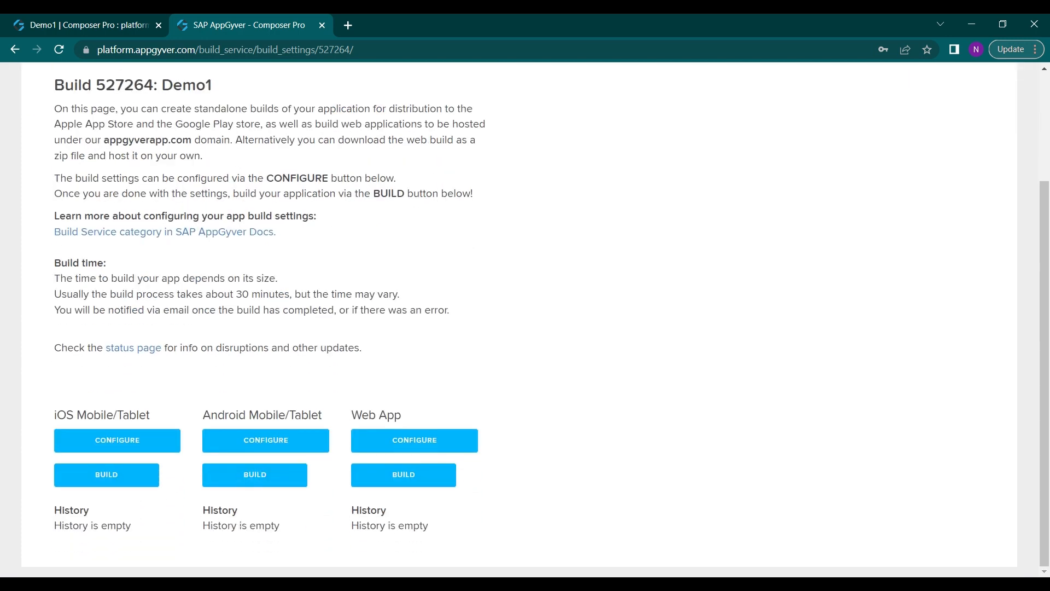
{"action": "scroll", "coordinate": [115, 74], "scroll_direction": "up", "scroll_amount": 3}
{"action": "left_click", "coordinate": [94, 25]}
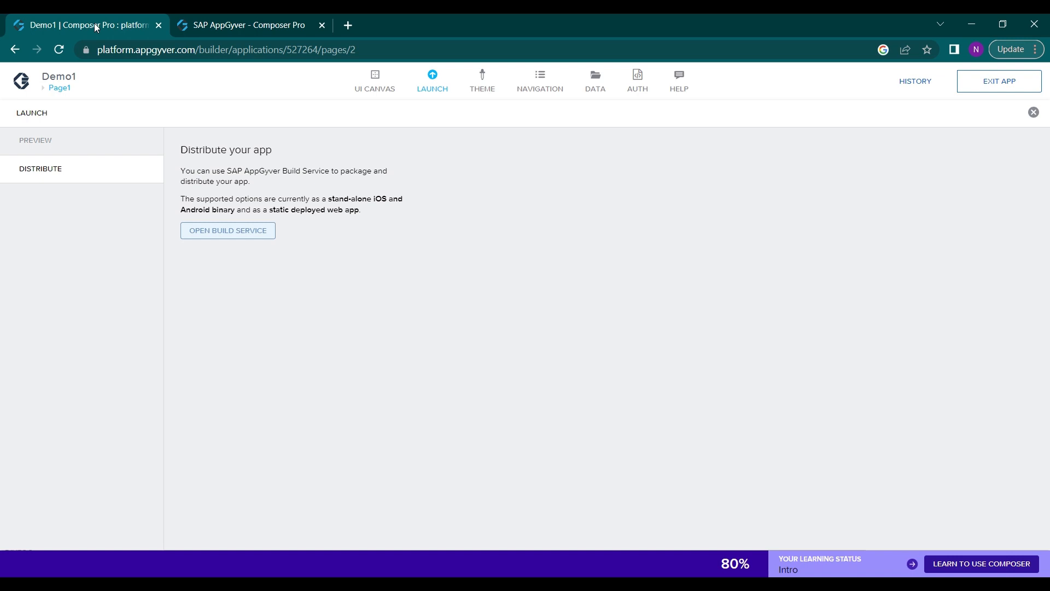
{"action": "left_click", "coordinate": [368, 94]}
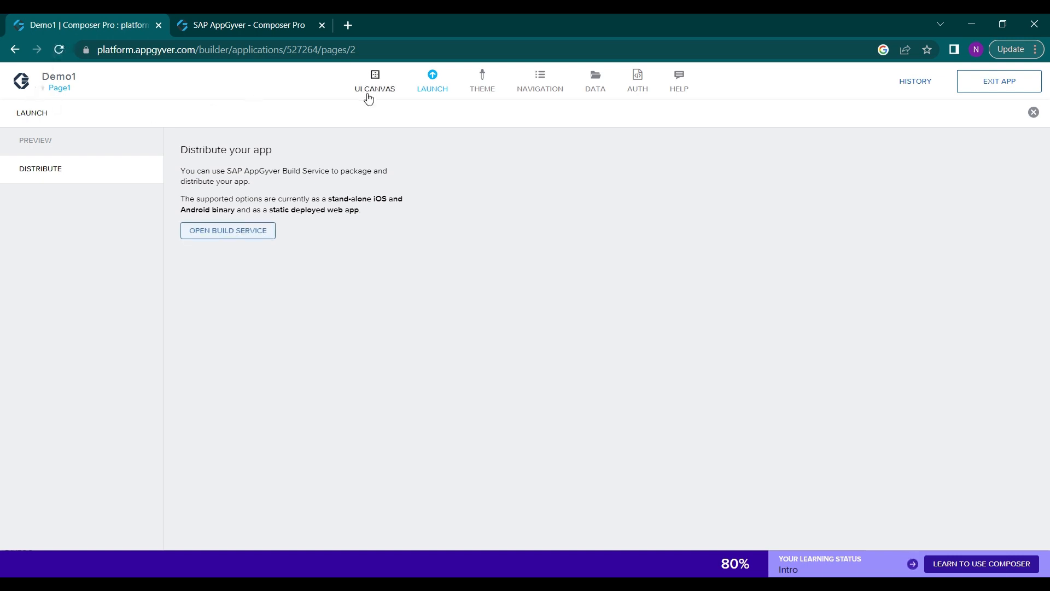